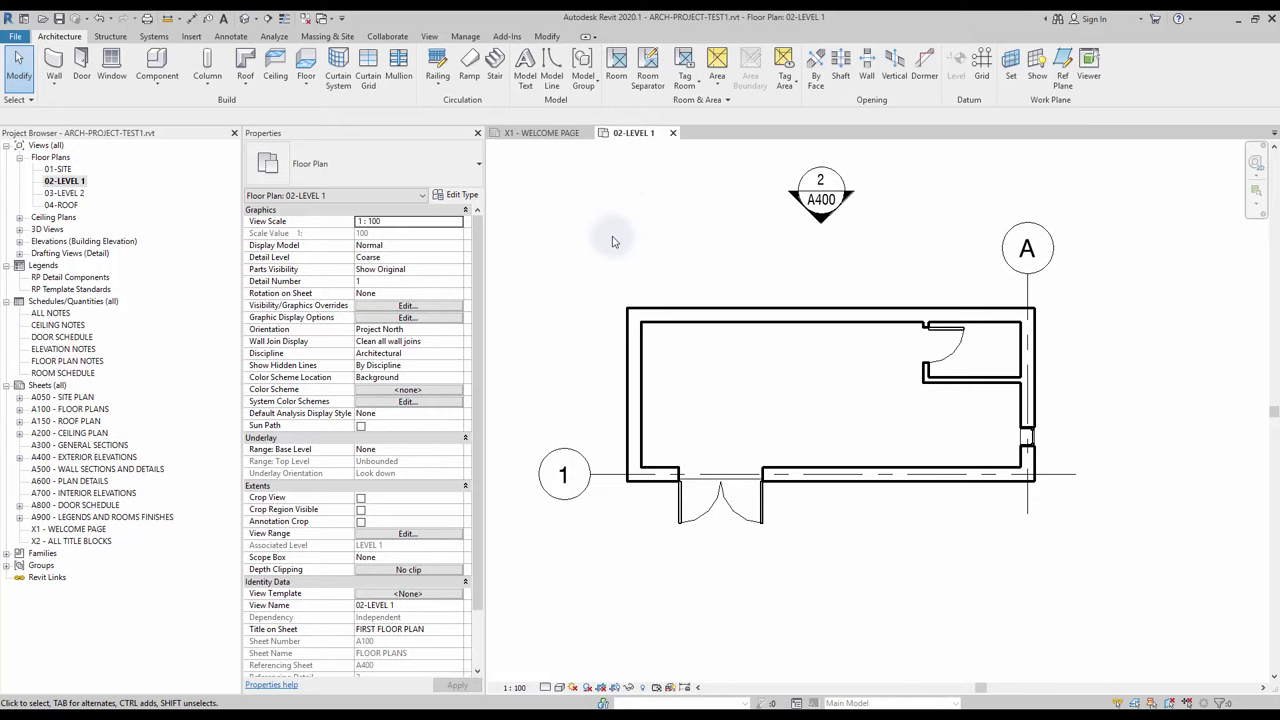
Step: Turn on the visibility of the Project Base Point and Survey Point under Site in the 02-LEVEL 1 plan
key("v")
key("g")
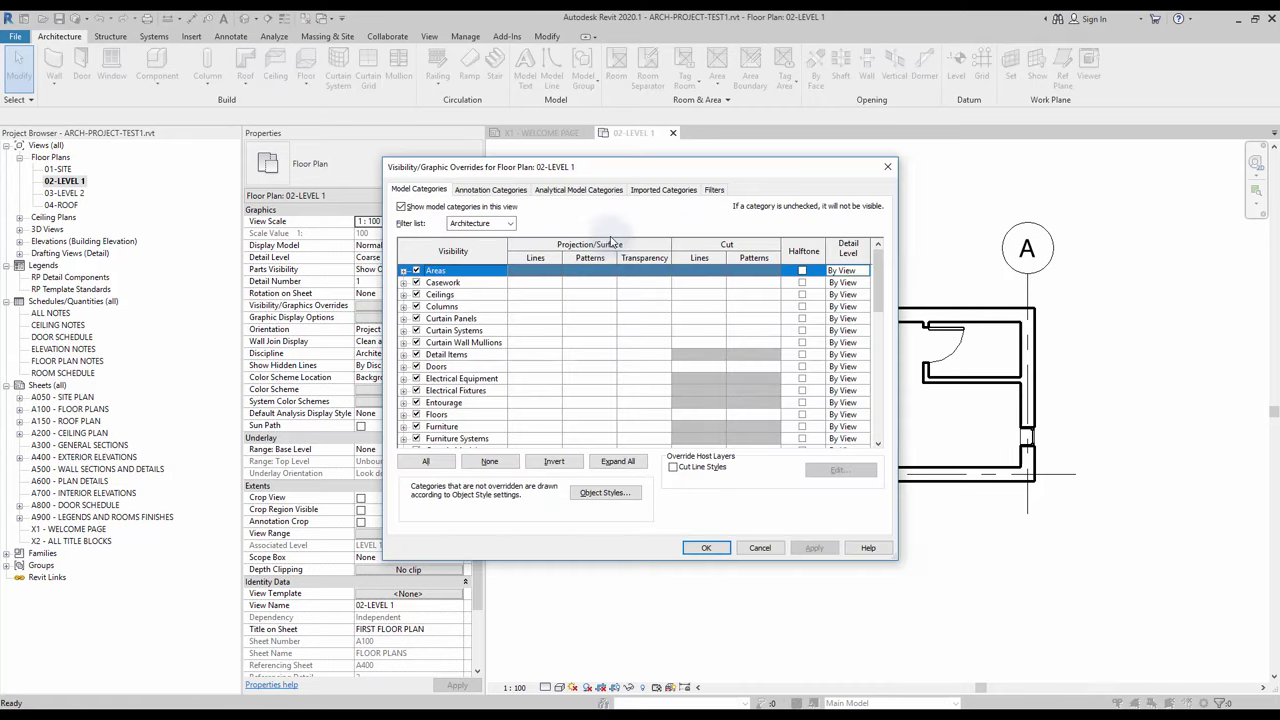
left_click(455, 330)
key("s")
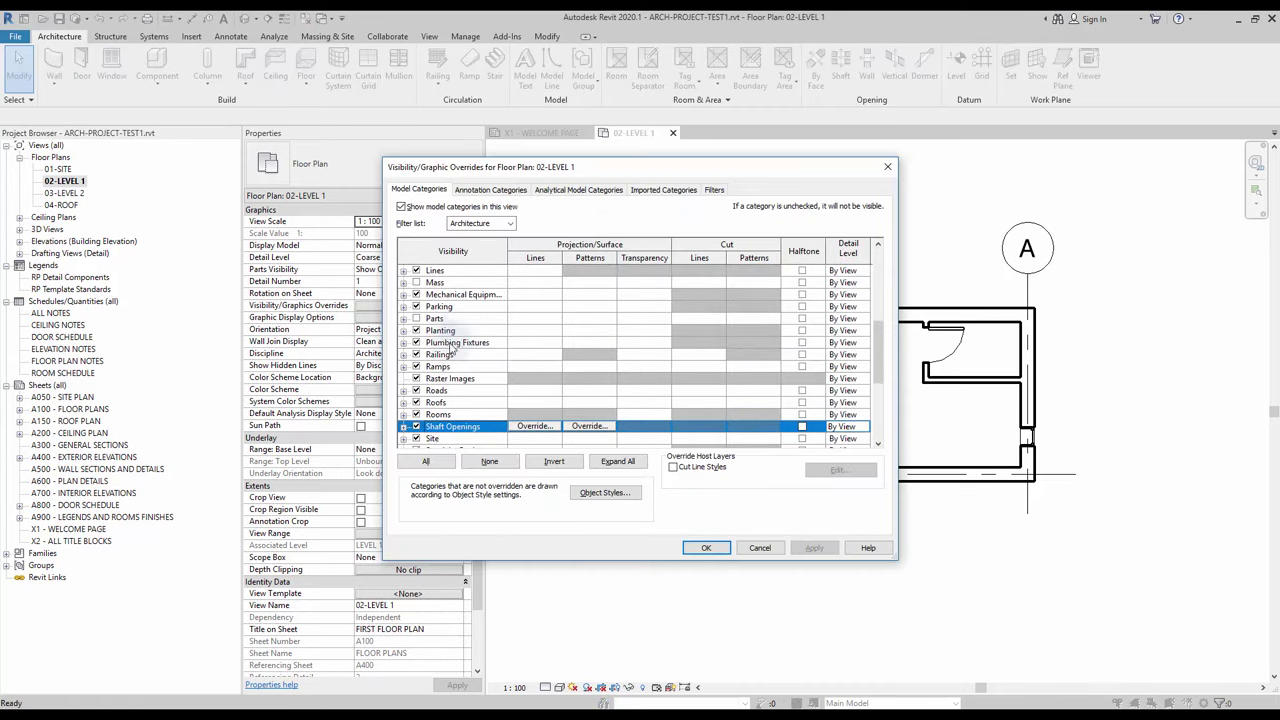
left_click(403, 445)
scroll(463, 384, "down", 1)
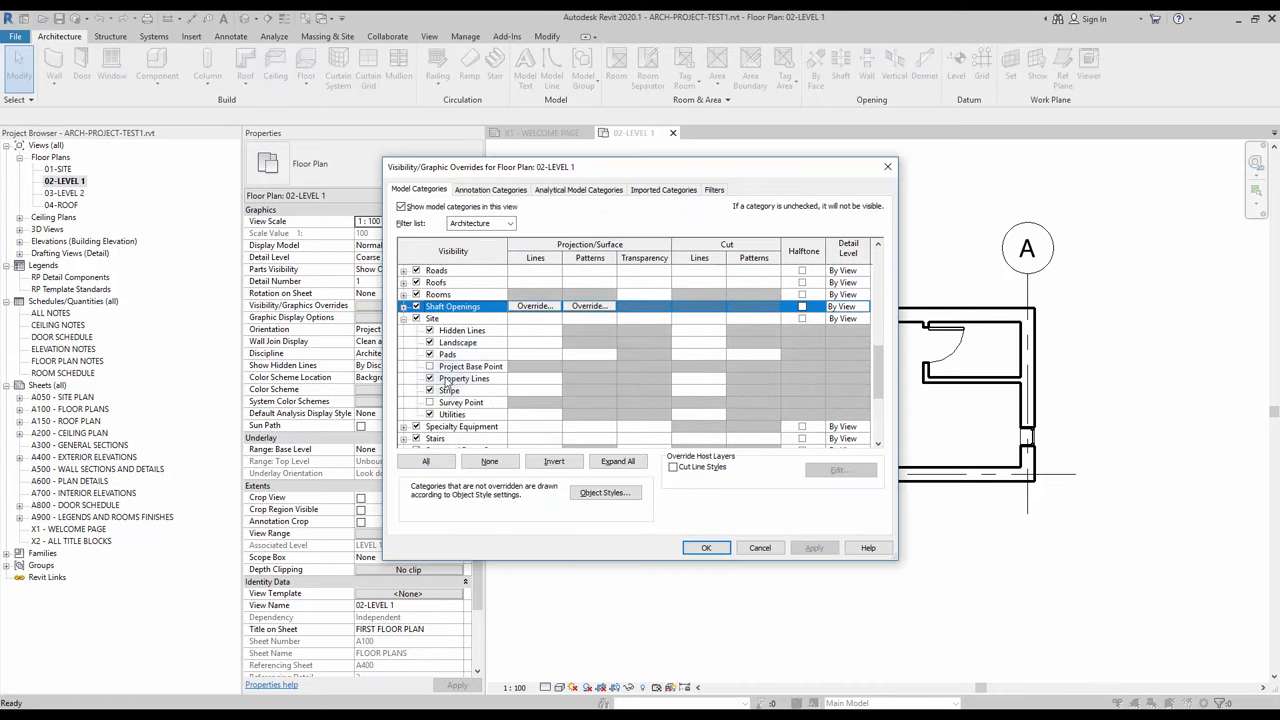
left_click(438, 402)
left_click(431, 366)
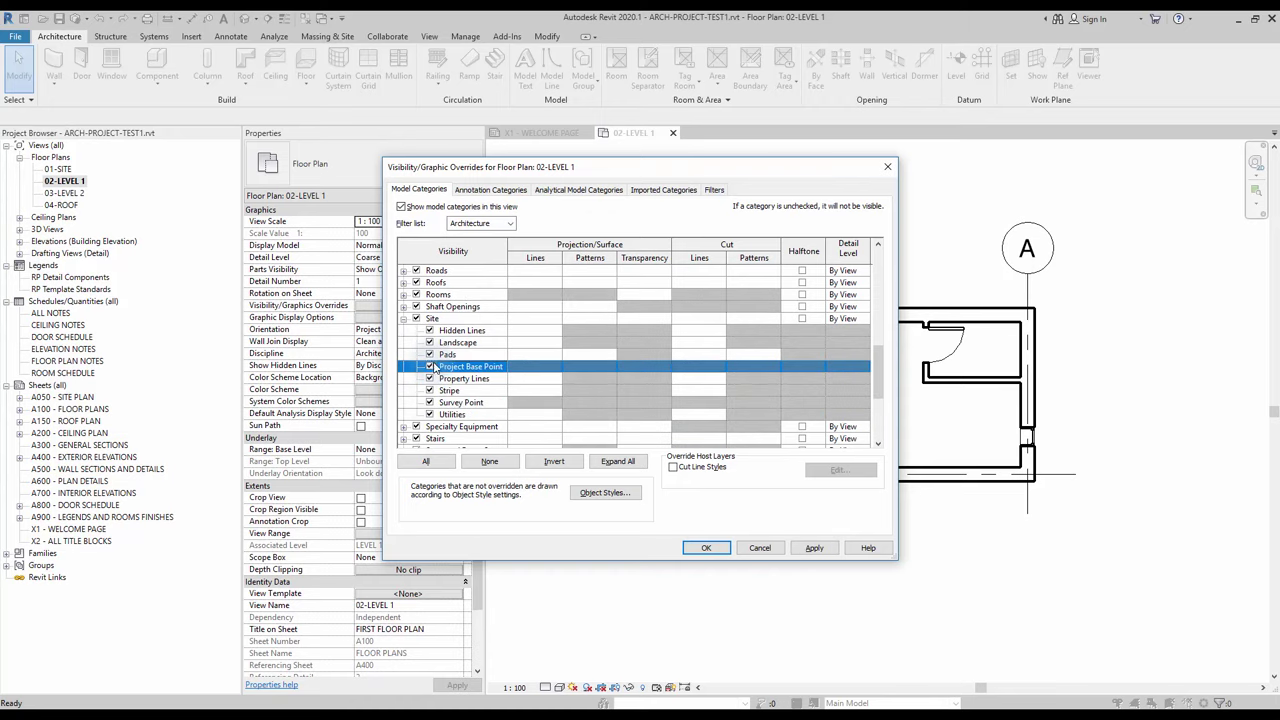
left_click(707, 549)
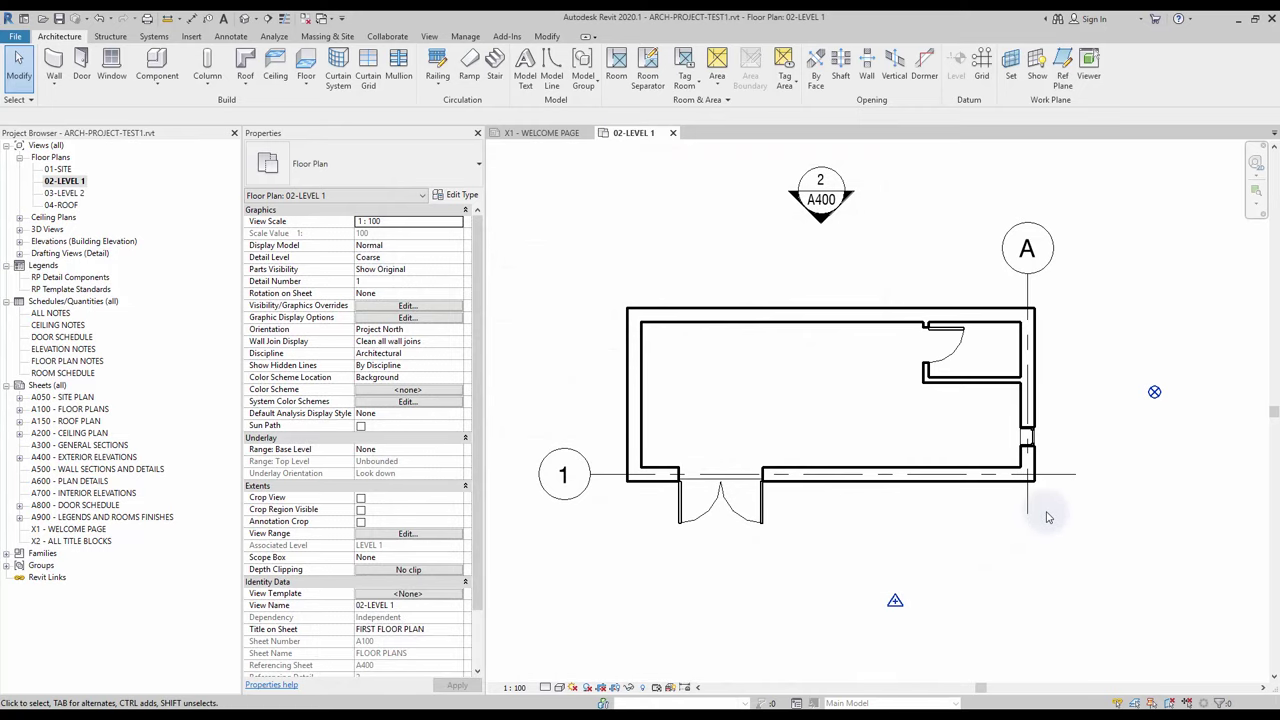
Step: Unclip the project base point and move it to its startup location
left_click(1152, 390)
middle_click_drag(1230, 469, 1126, 456)
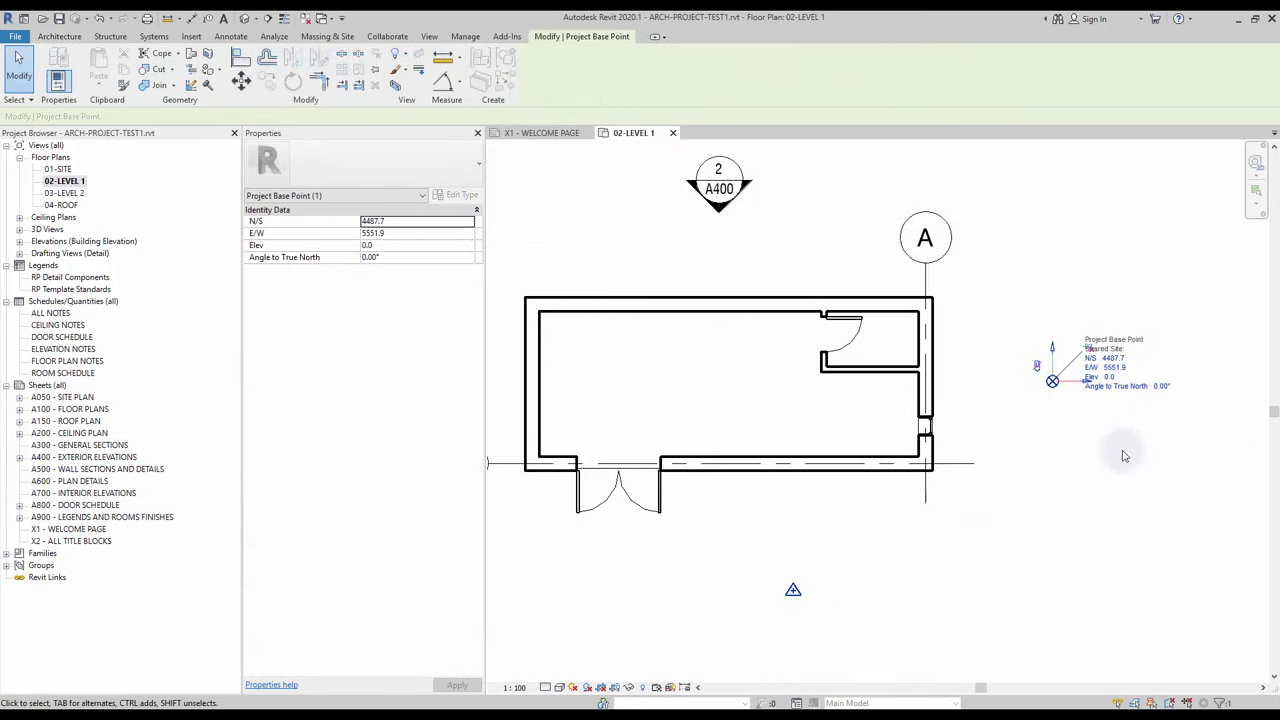
right_click(1052, 381)
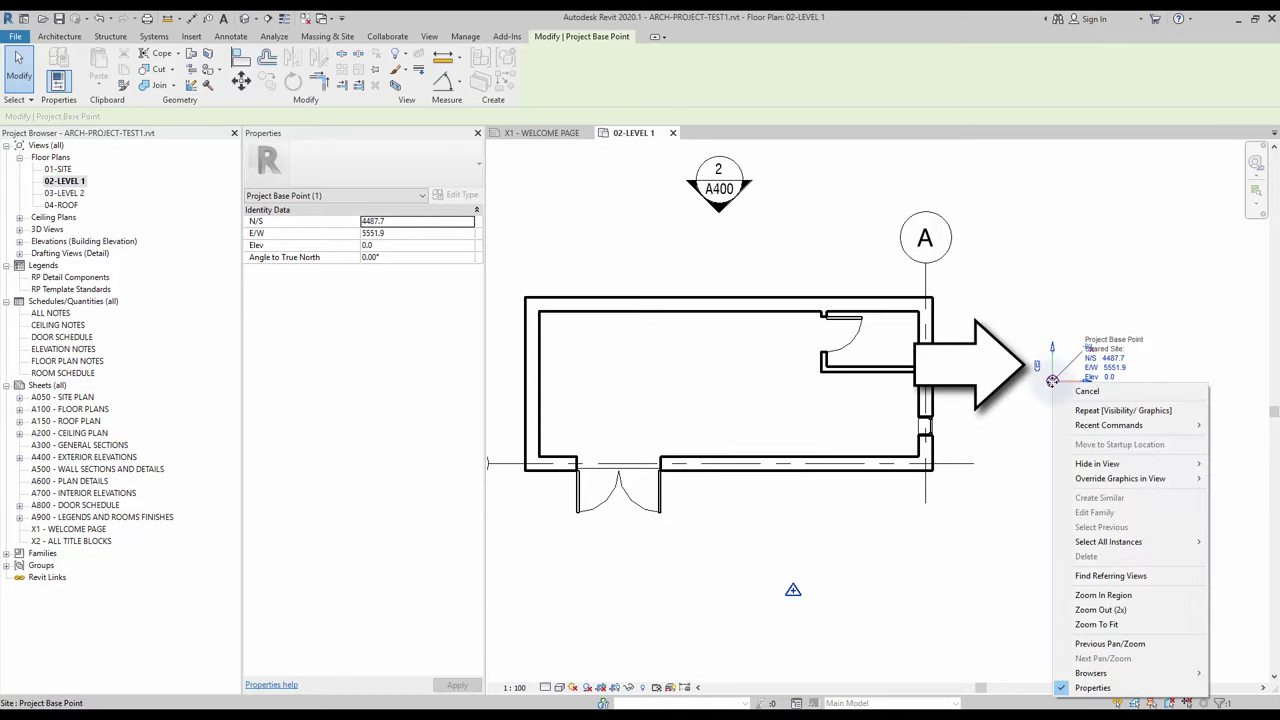
left_click(1034, 367)
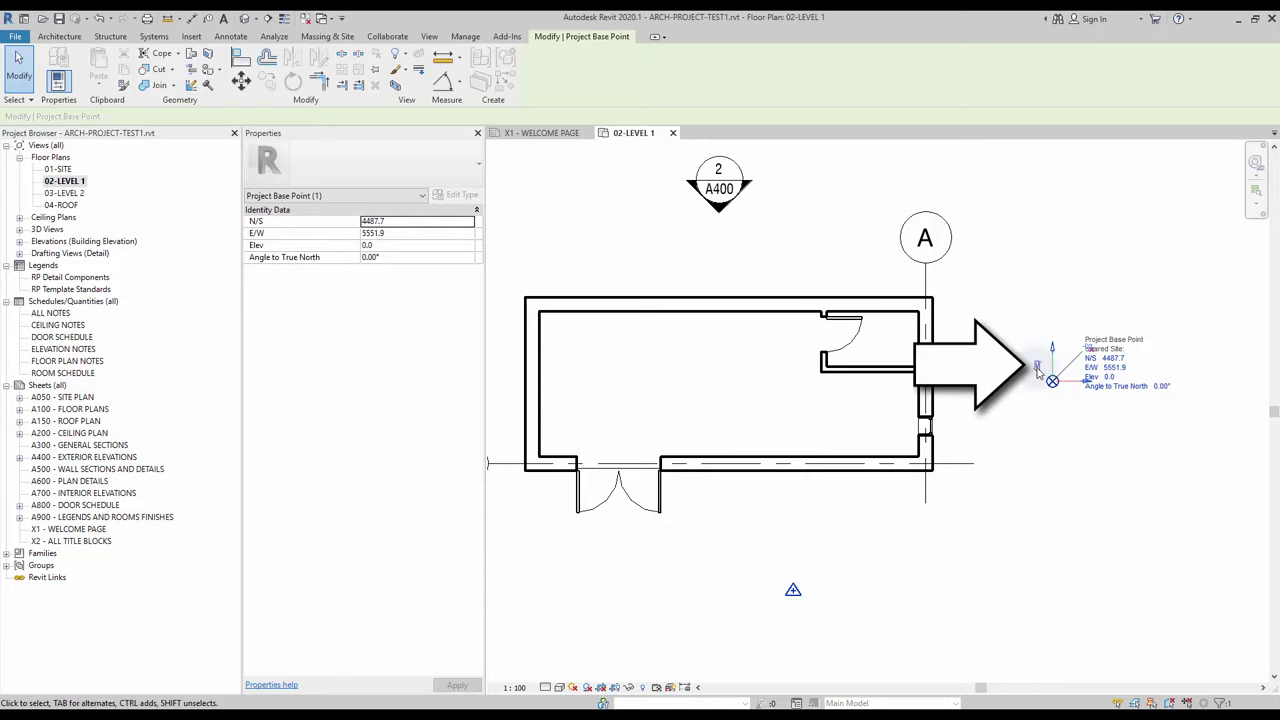
right_click(1052, 381)
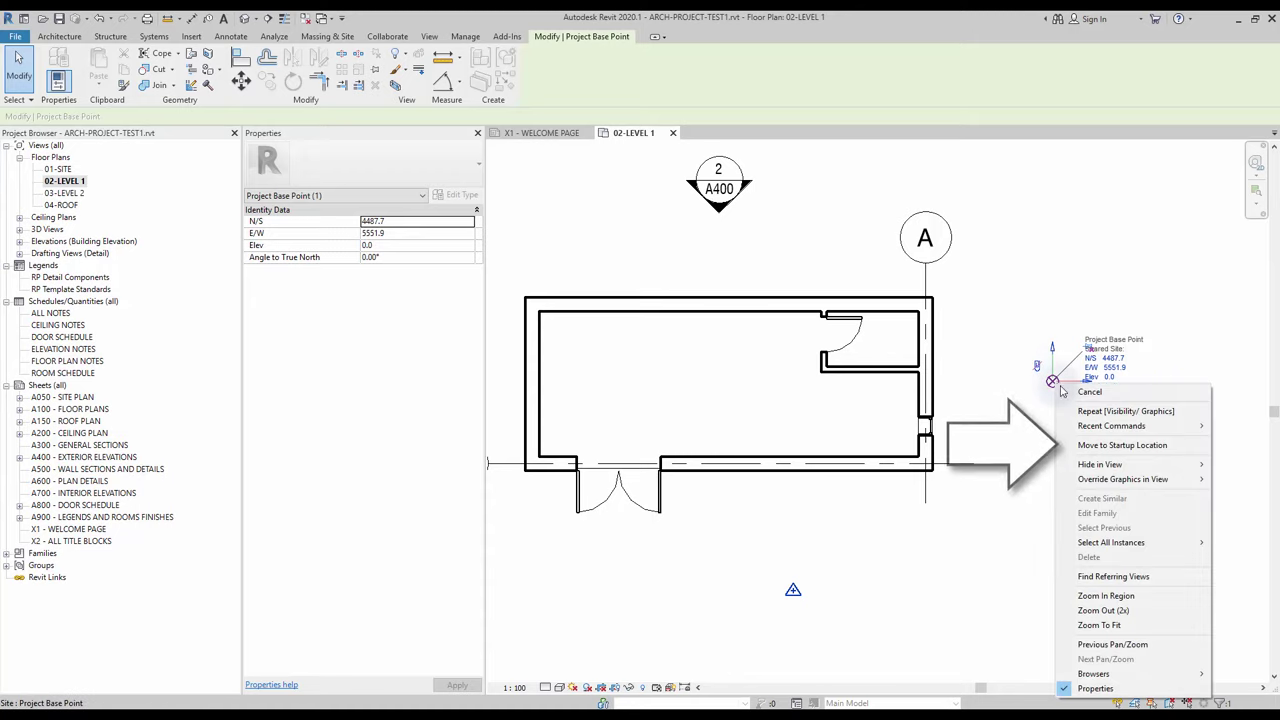
left_click(1106, 446)
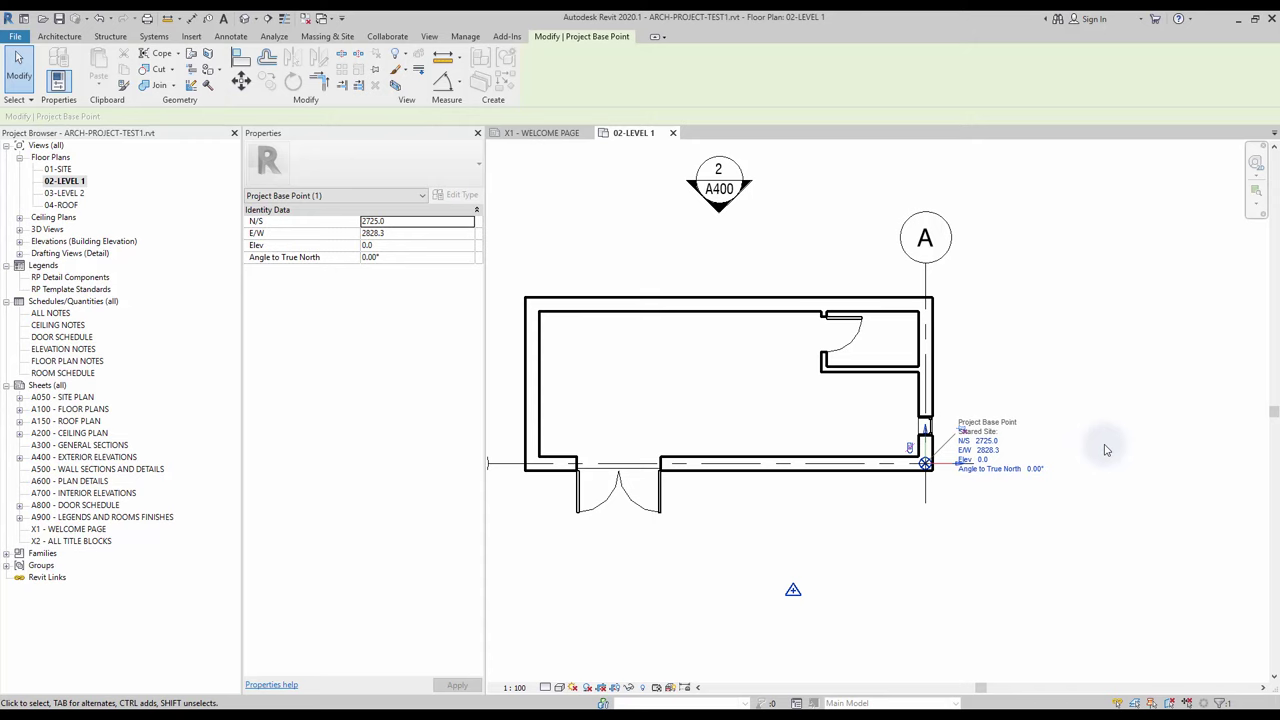
key("Escape")
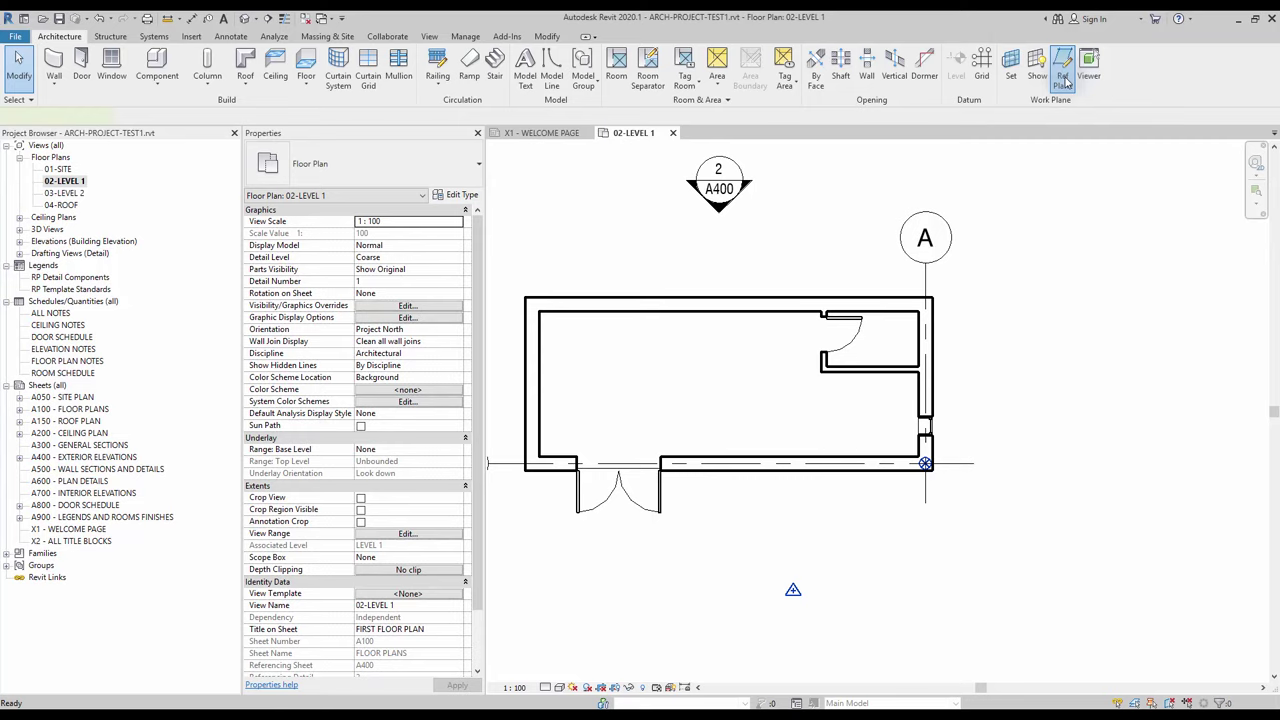
Step: Start a reference plane and create a new Reference Planes subcategory named Internal Origin for it
left_click(1063, 80)
left_click(636, 74)
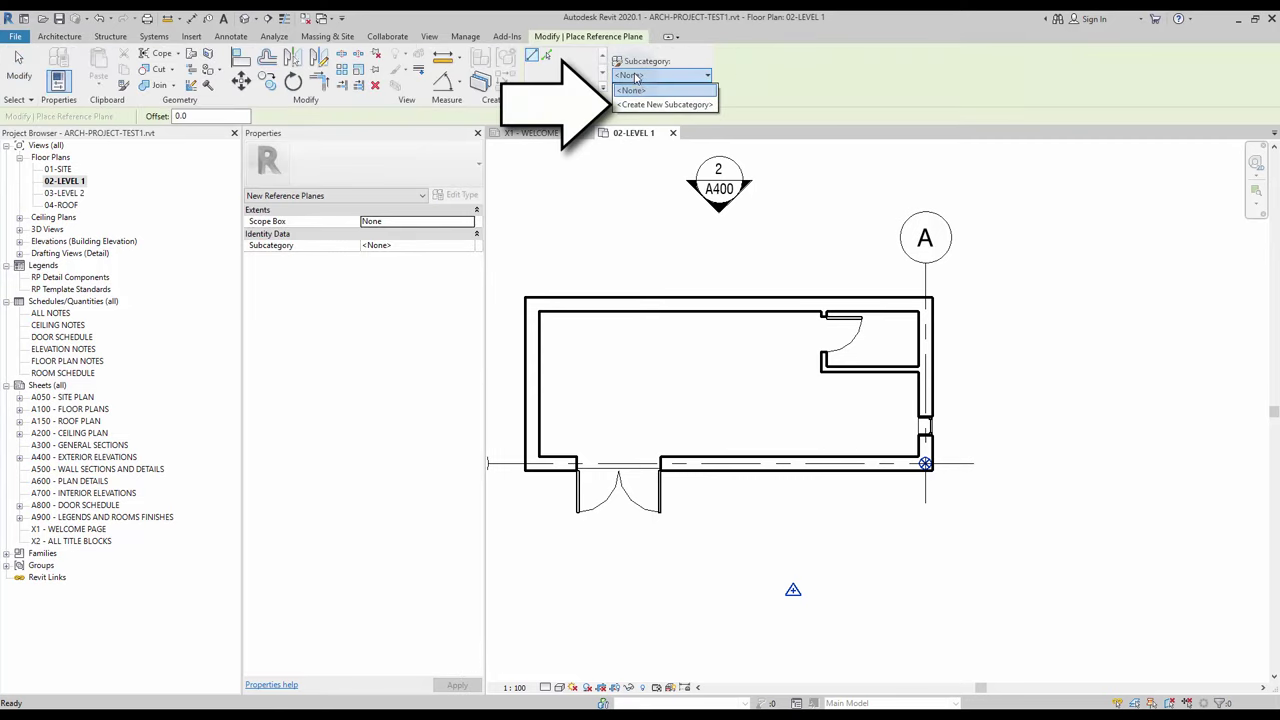
left_click(645, 106)
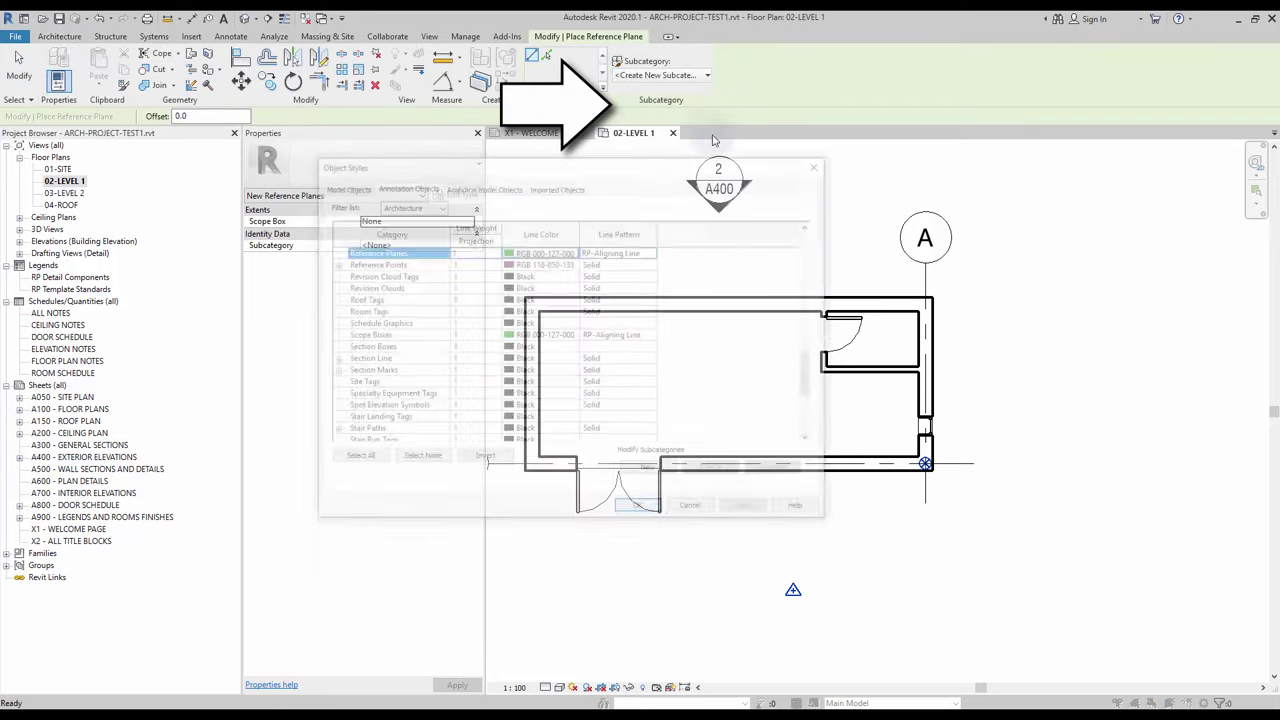
type("Internal Origin")
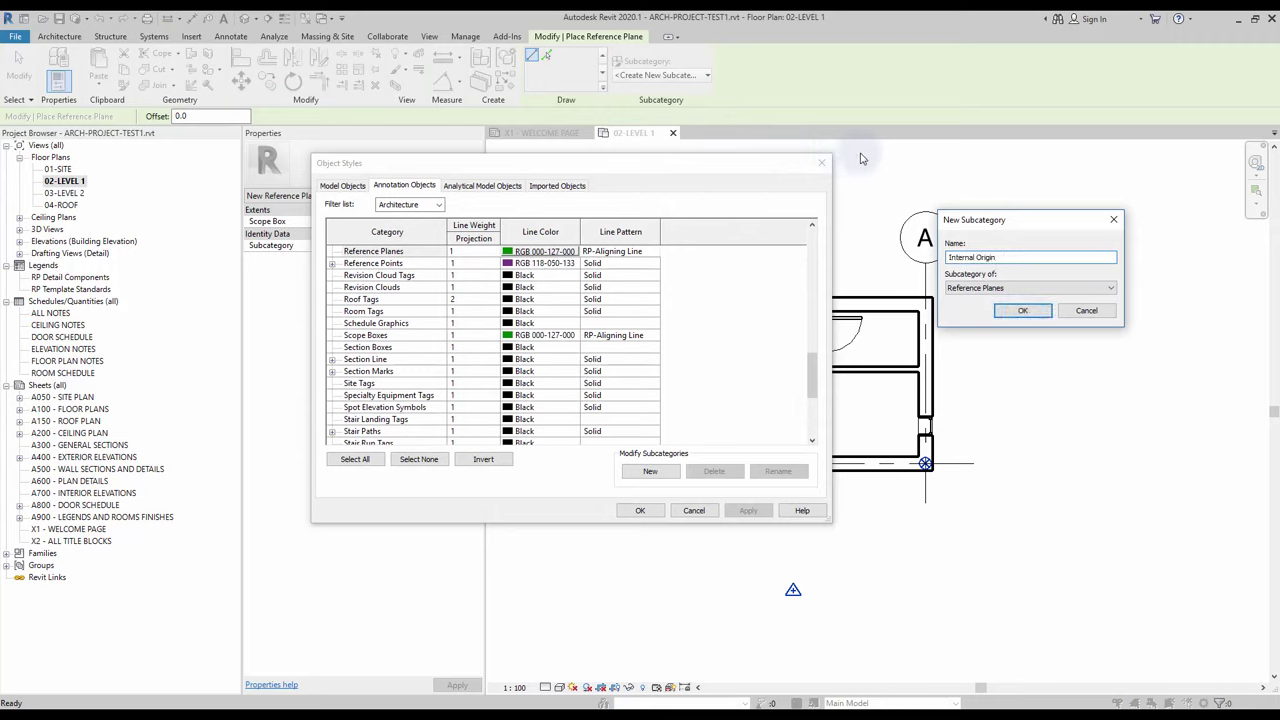
key("Return")
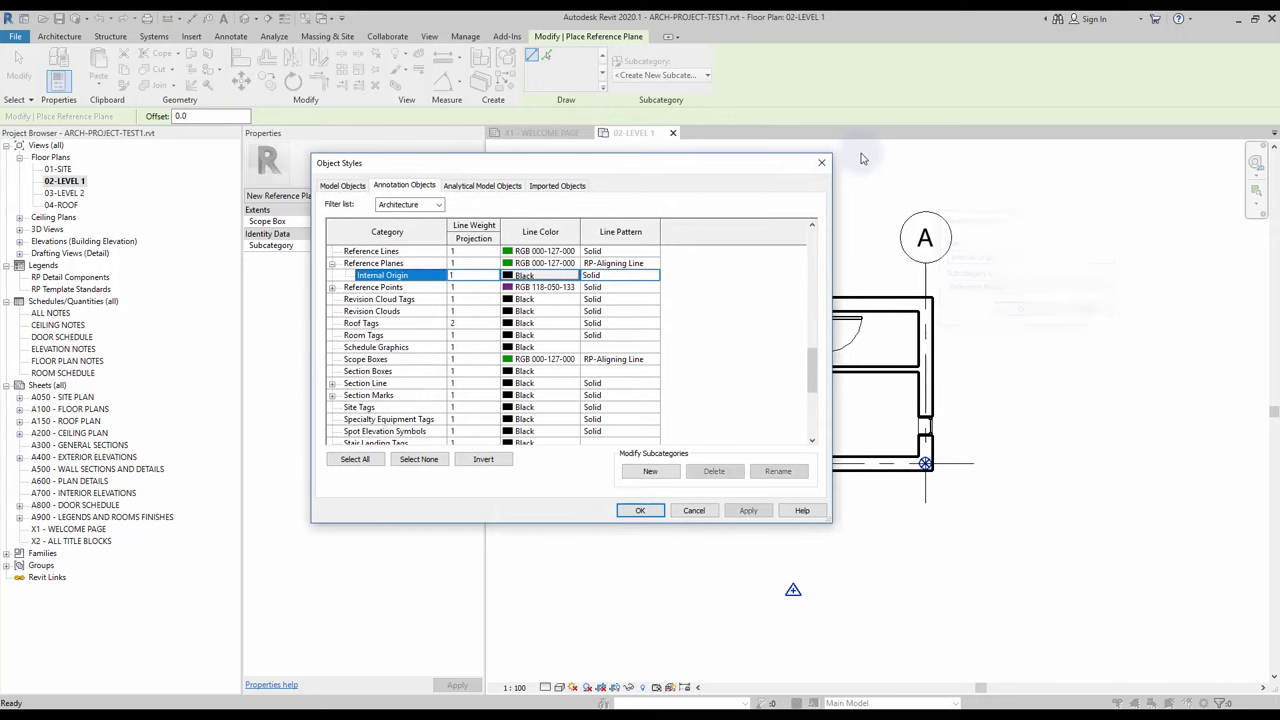
Step: Give the Internal Origin subcategory a non-solid line pattern and a magenta line color
left_click(654, 278)
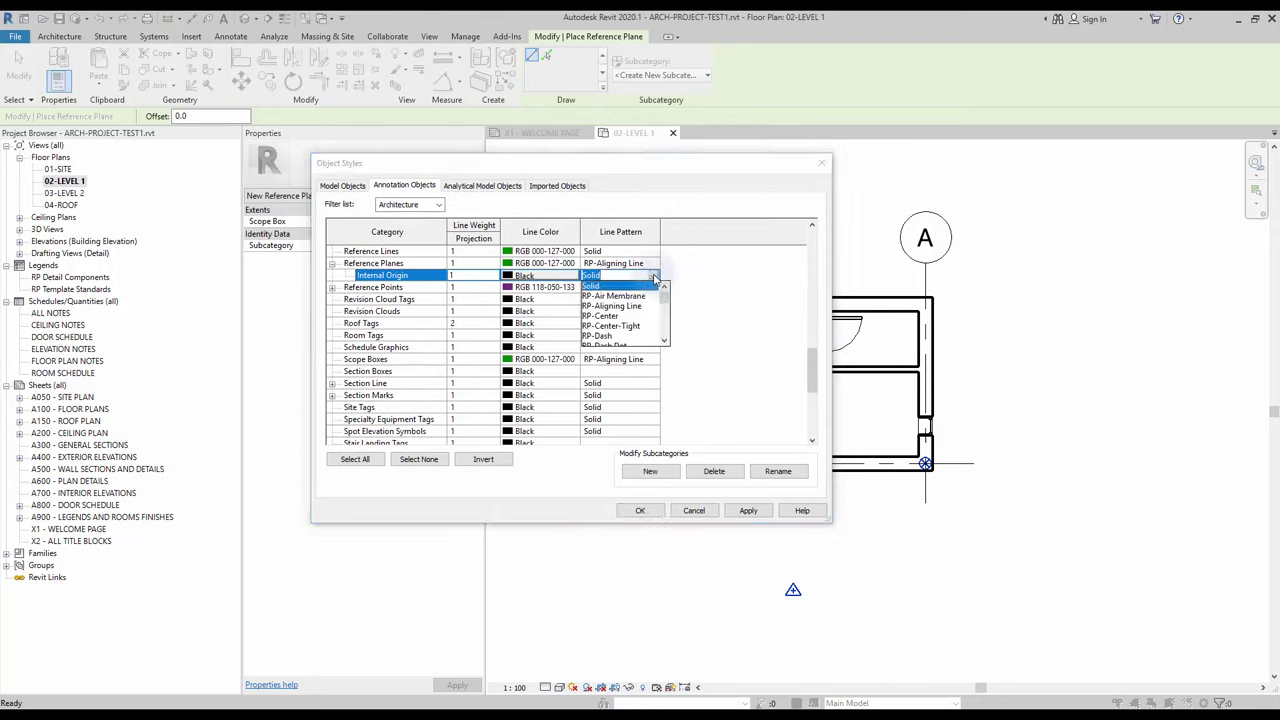
left_click(635, 299)
left_click(567, 281)
left_click(565, 285)
left_click(622, 458)
left_click(640, 511)
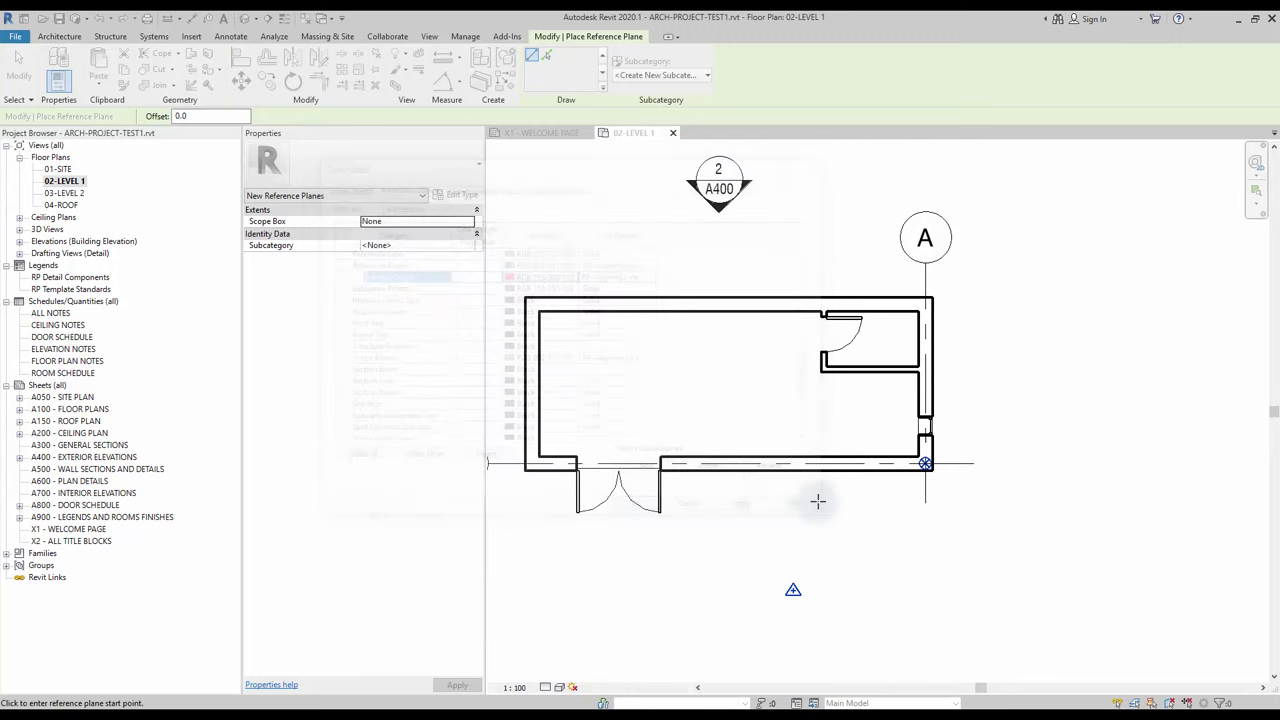
Step: Draw a vertical and a horizontal reference plane crossing at the project base point, along grids A and 1
scroll(907, 460, "up", 4)
left_click(898, 466)
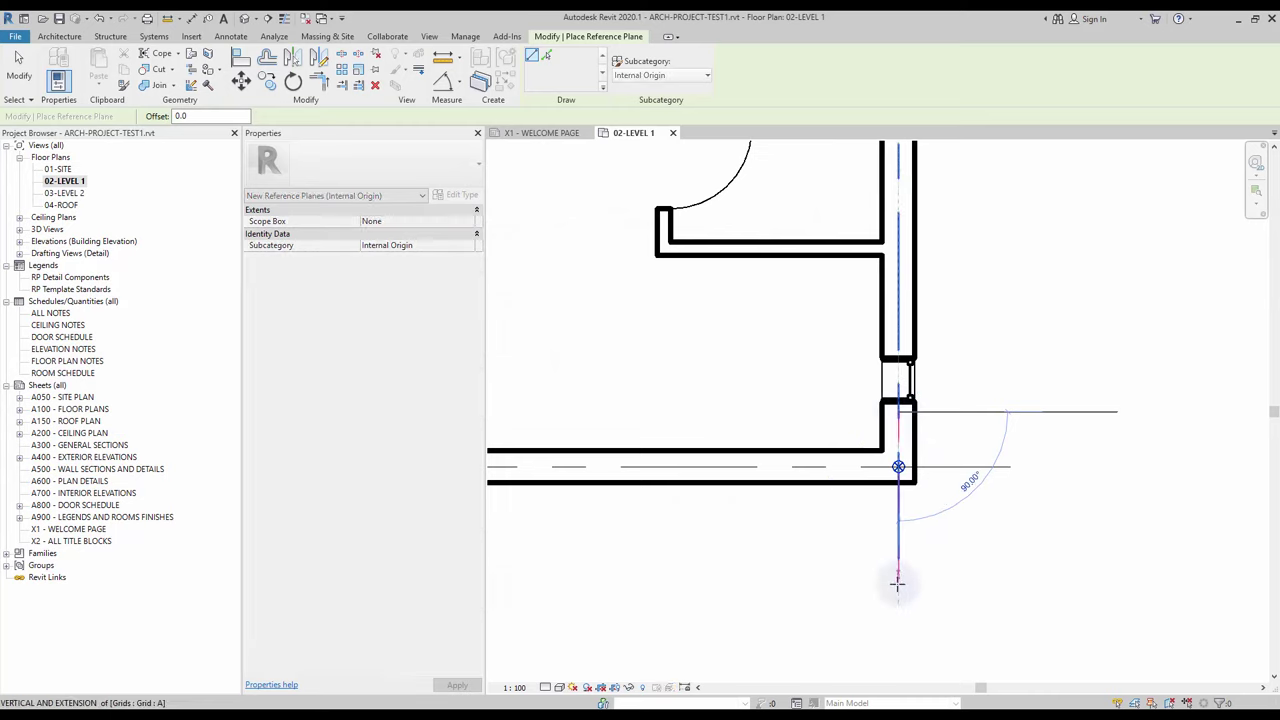
left_click(1028, 466)
key("Escape")
key("Escape")
Step: Select both Internal Origin reference planes and pin them in place
left_click(897, 576)
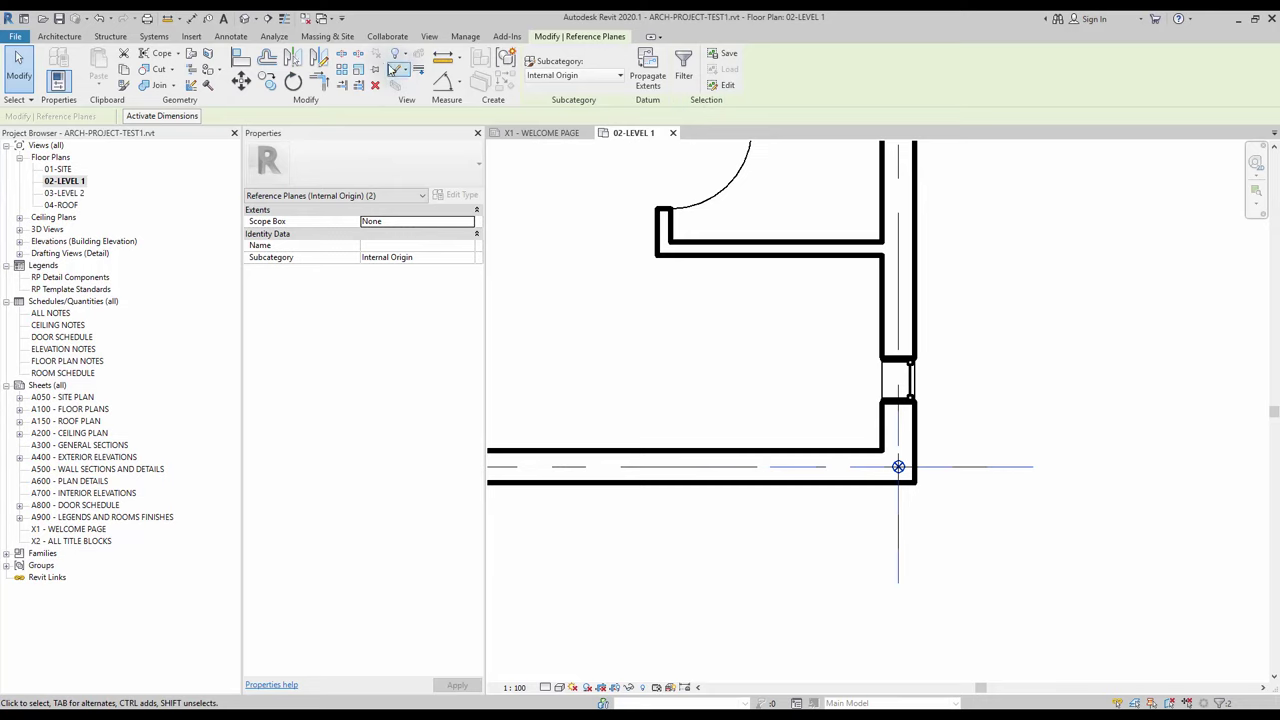
scroll(1015, 428, "down", 2)
scroll(1015, 428, "down", 3)
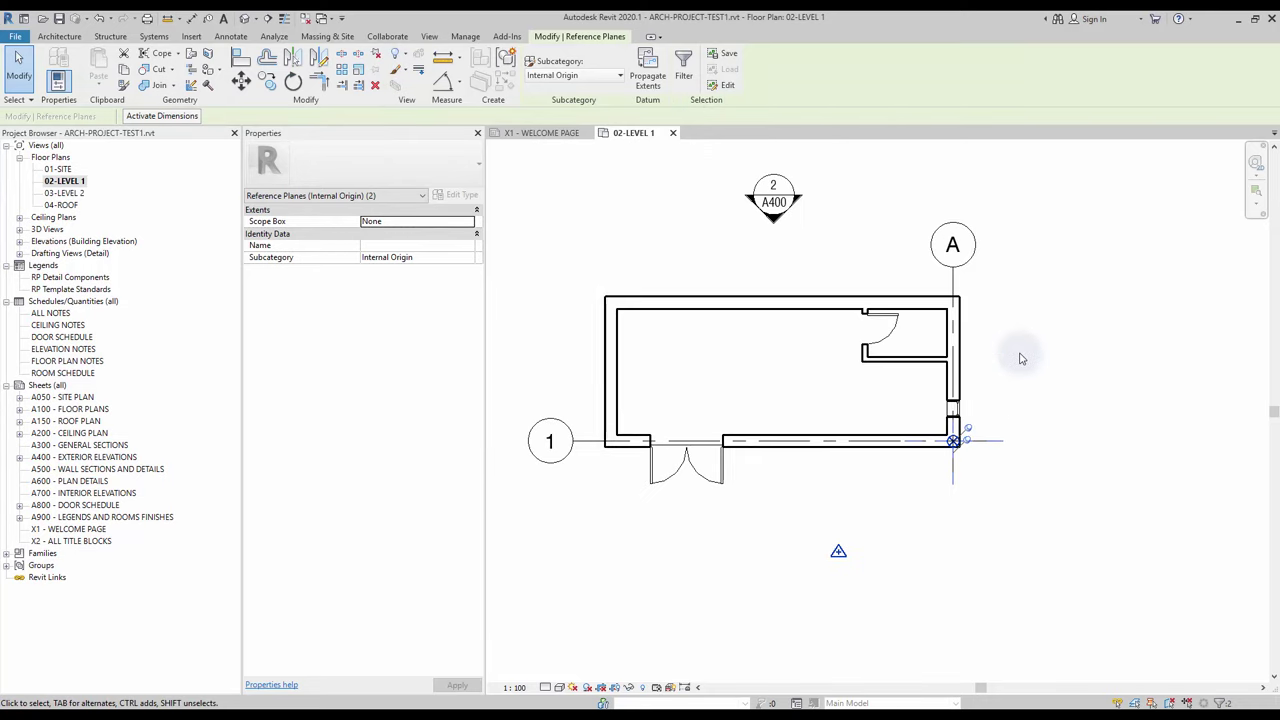
key("Escape")
scroll(1058, 343, "up", 1)
middle_click_drag(1058, 343, 1060, 344)
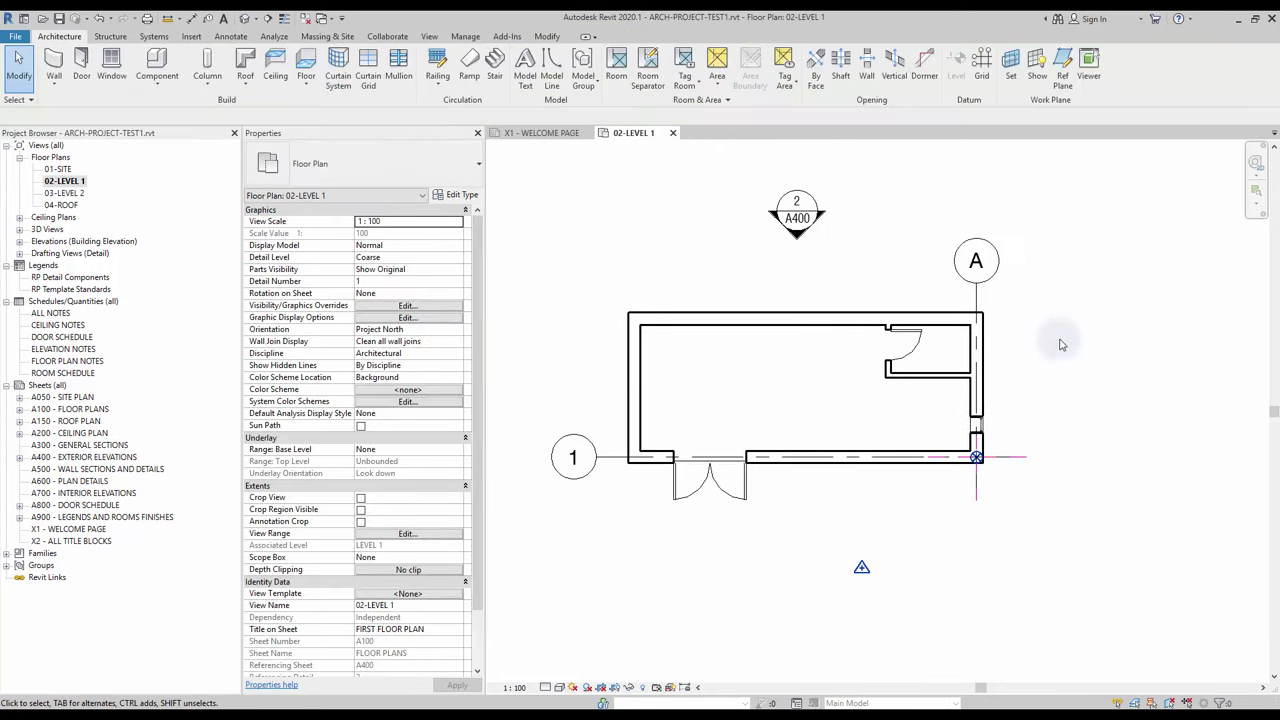
Step: Open the 02-NORTH ELEVATION view and turn on the visibility of the Project Base Point and Survey Point in it
left_click(19, 241)
double_click(100, 254)
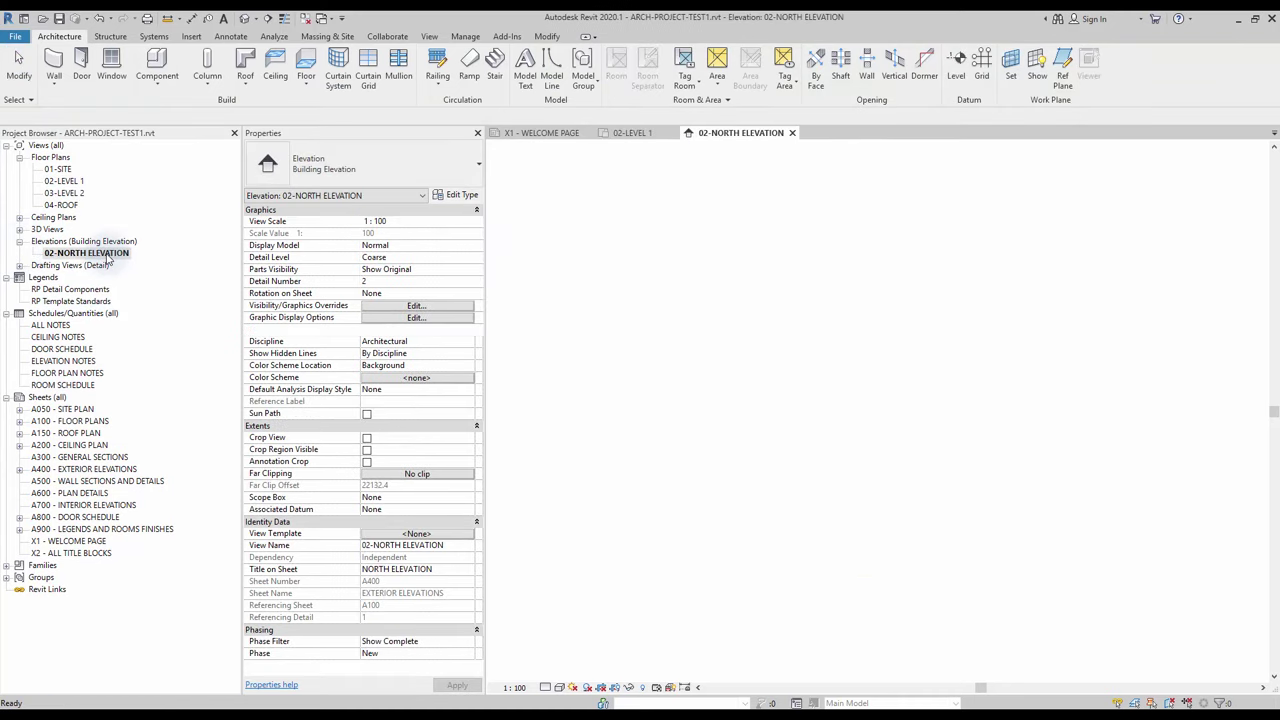
scroll(768, 463, "down", 2)
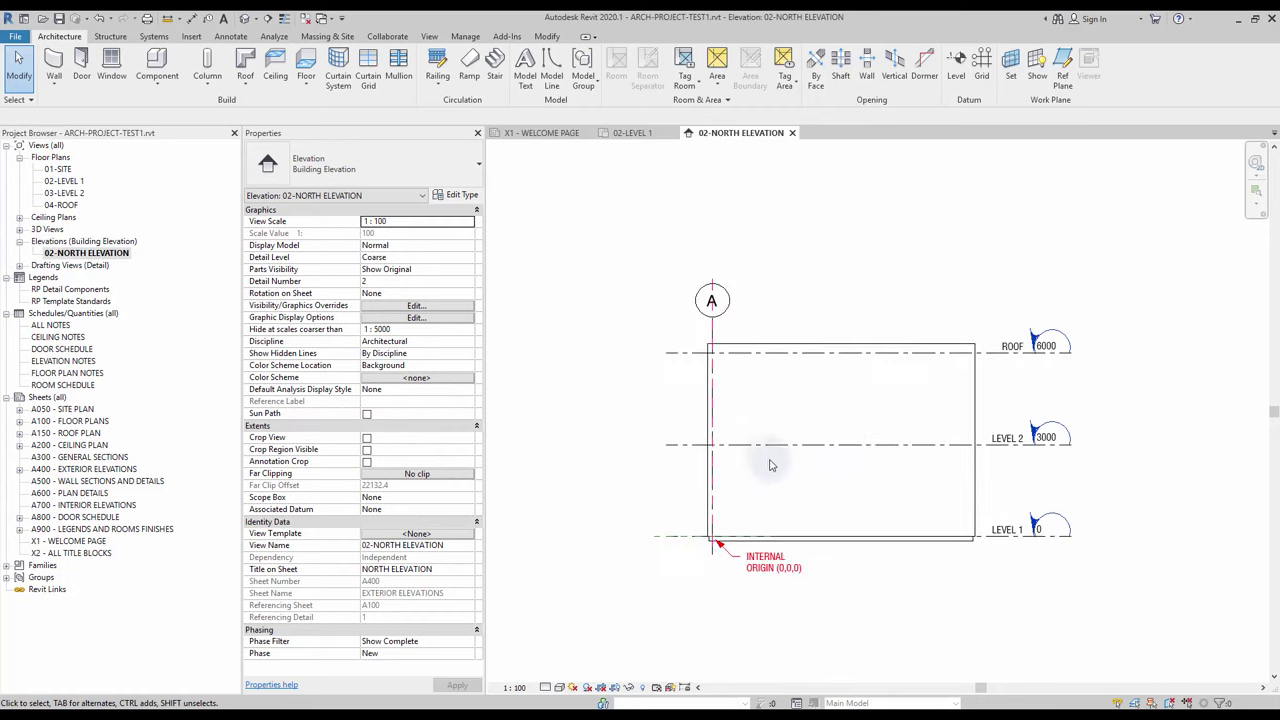
middle_click_drag(790, 490, 791, 445)
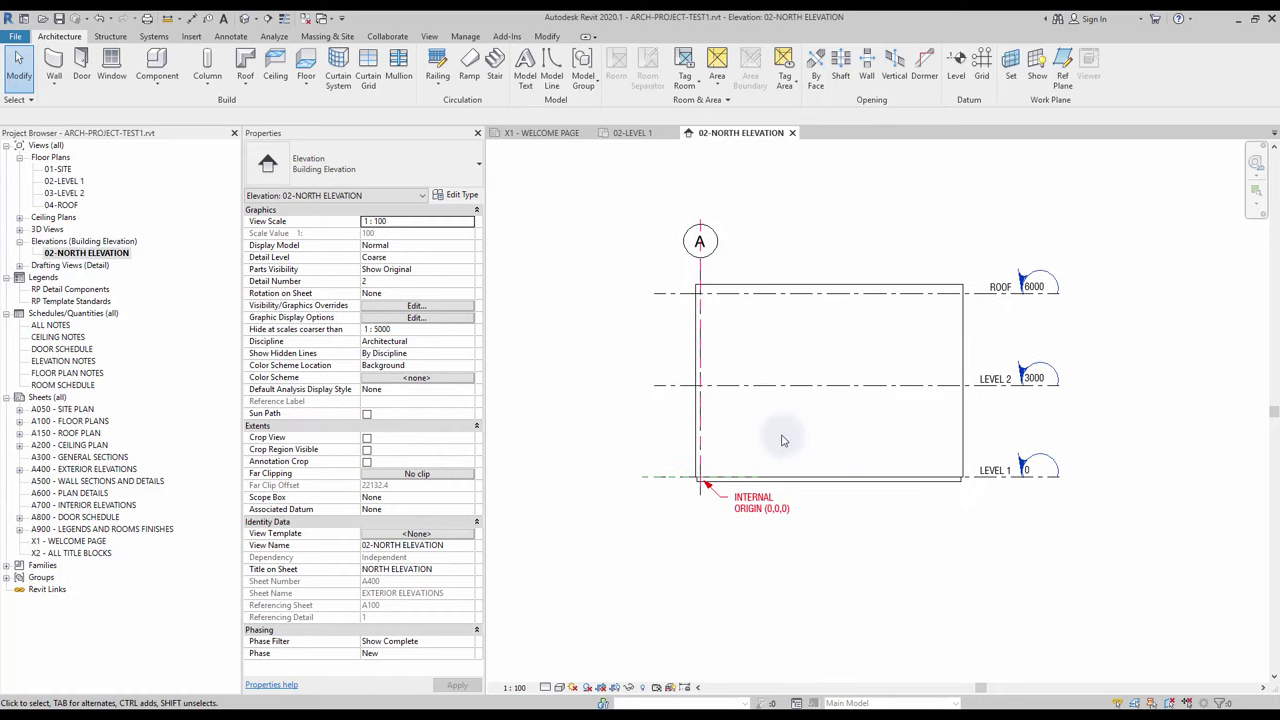
key("v")
key("g")
scroll(430, 412, "down", 5)
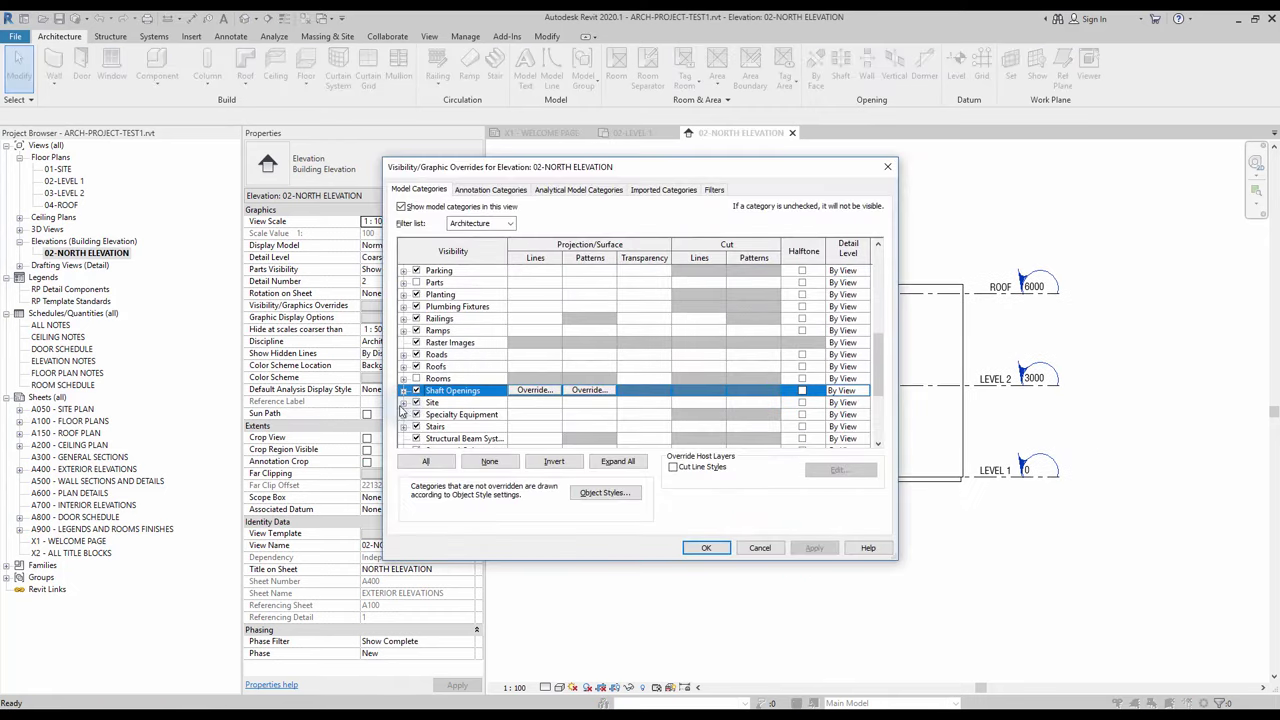
left_click(706, 547)
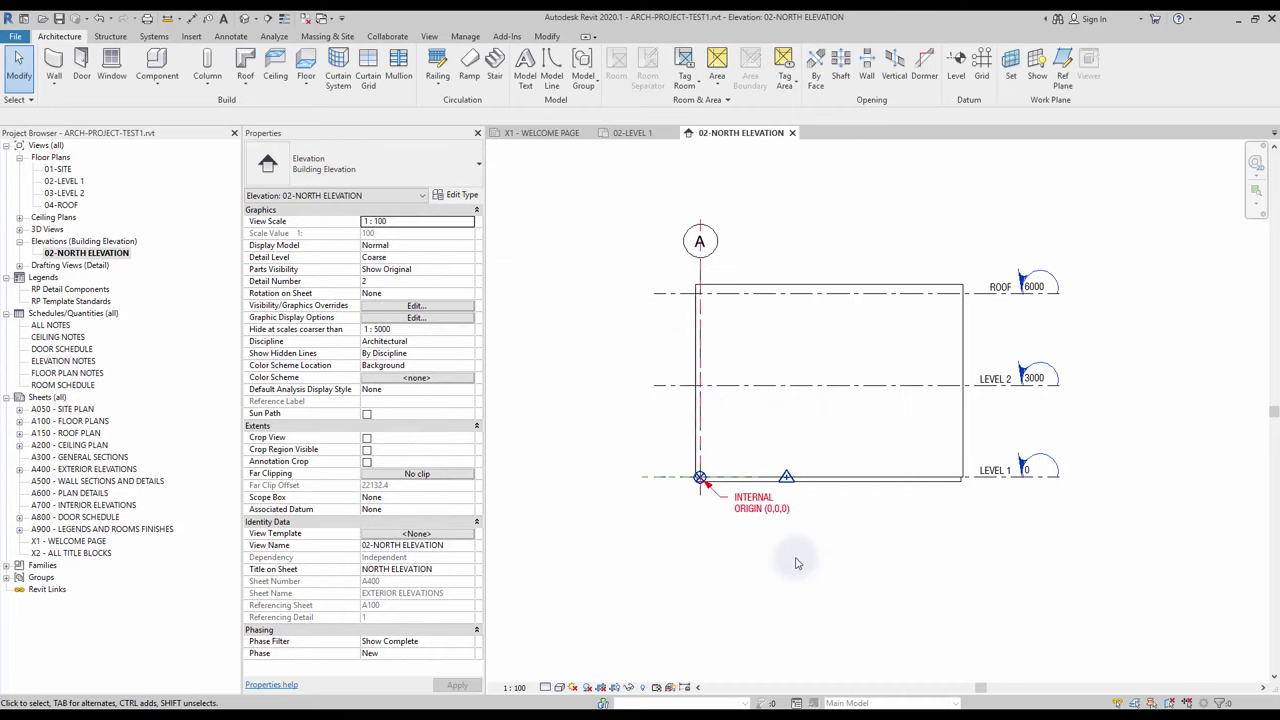
Step: Move the project base point straight down to about 1700 mm below Level 1
left_click(700, 477)
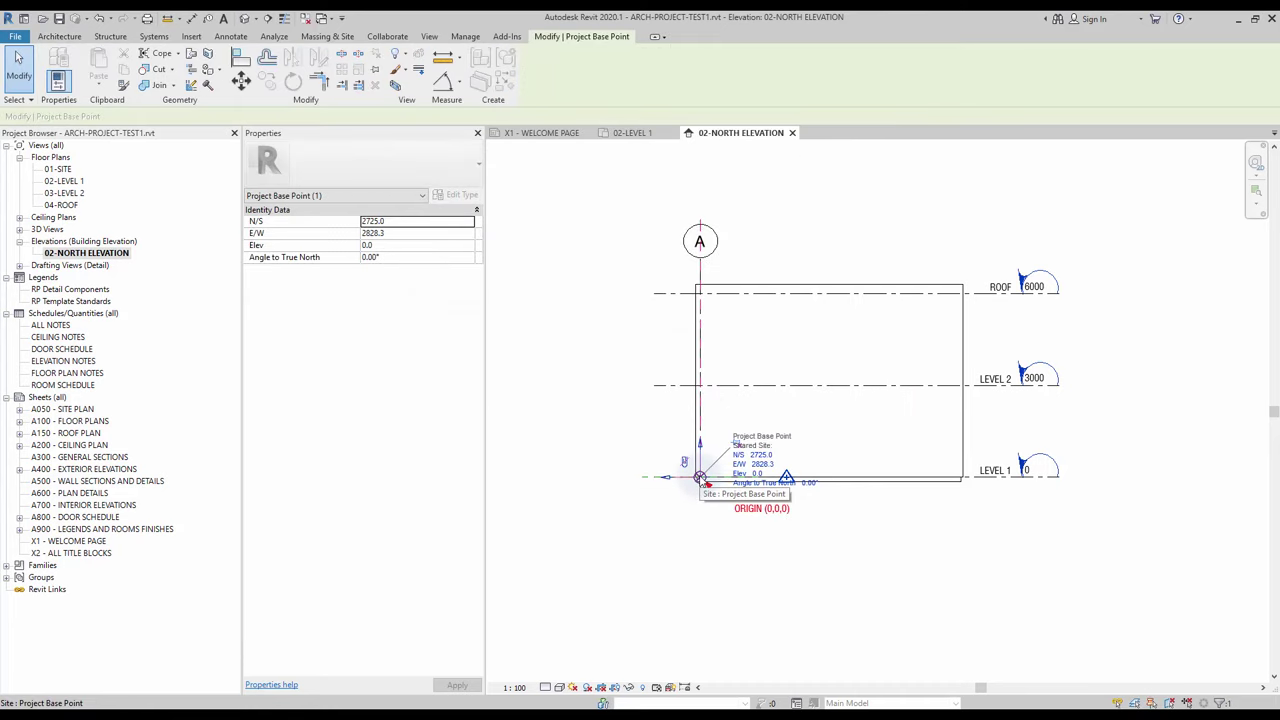
key("m")
key("v")
left_click(700, 477)
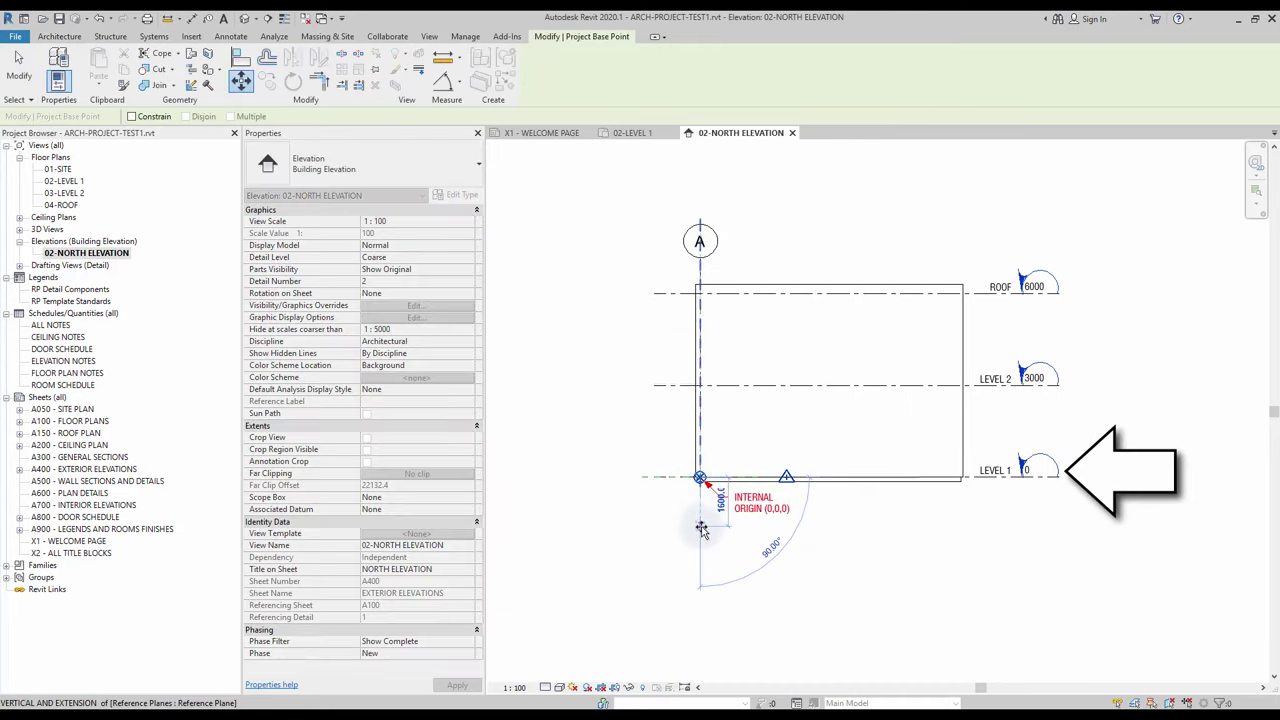
left_click(700, 530)
Step: Move the survey point straight down to about 4700 mm below Level 1
left_click(786, 478)
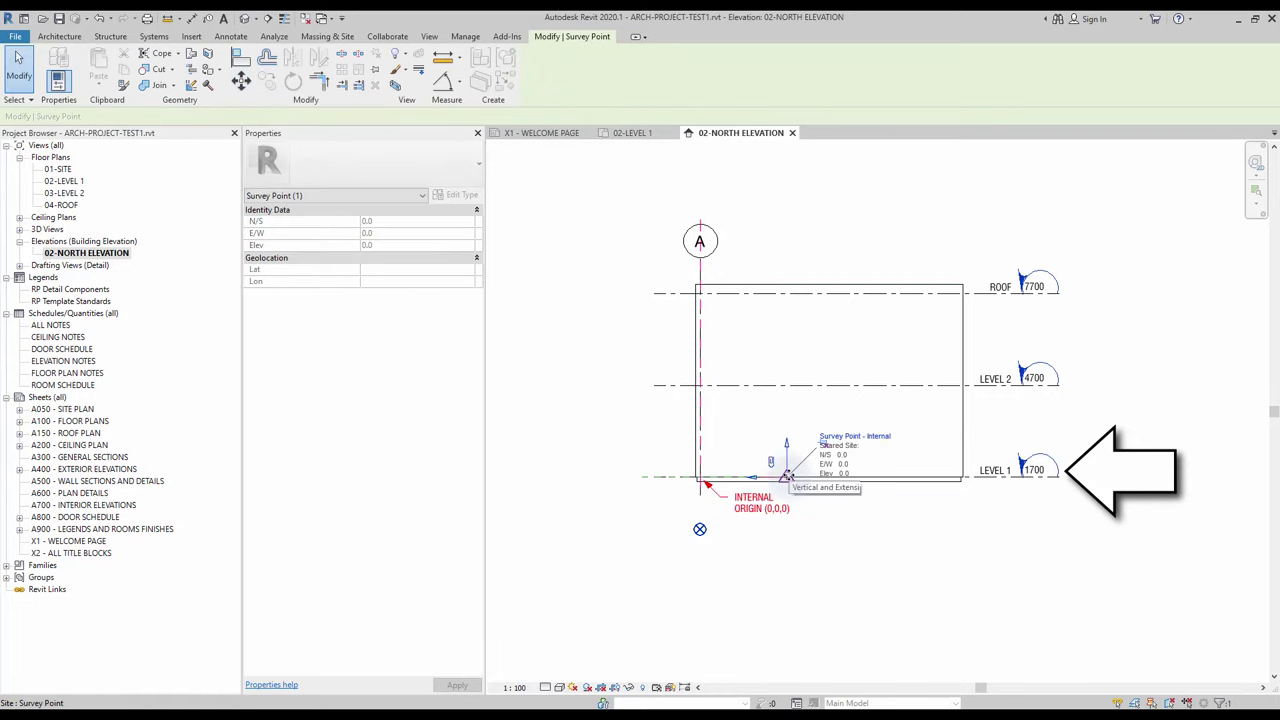
left_click(790, 622)
left_click(901, 548)
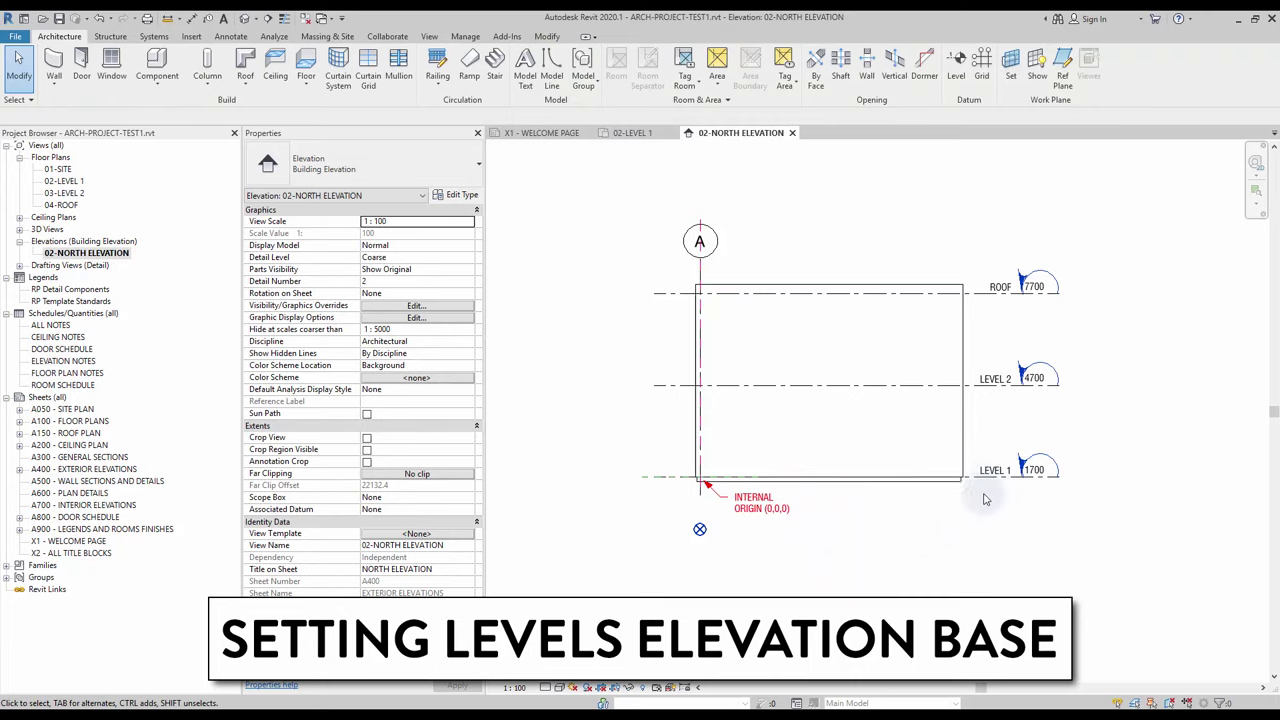
Step: Change the Elevation Base of the 8mm Head level type to Survey Point
left_click(993, 479)
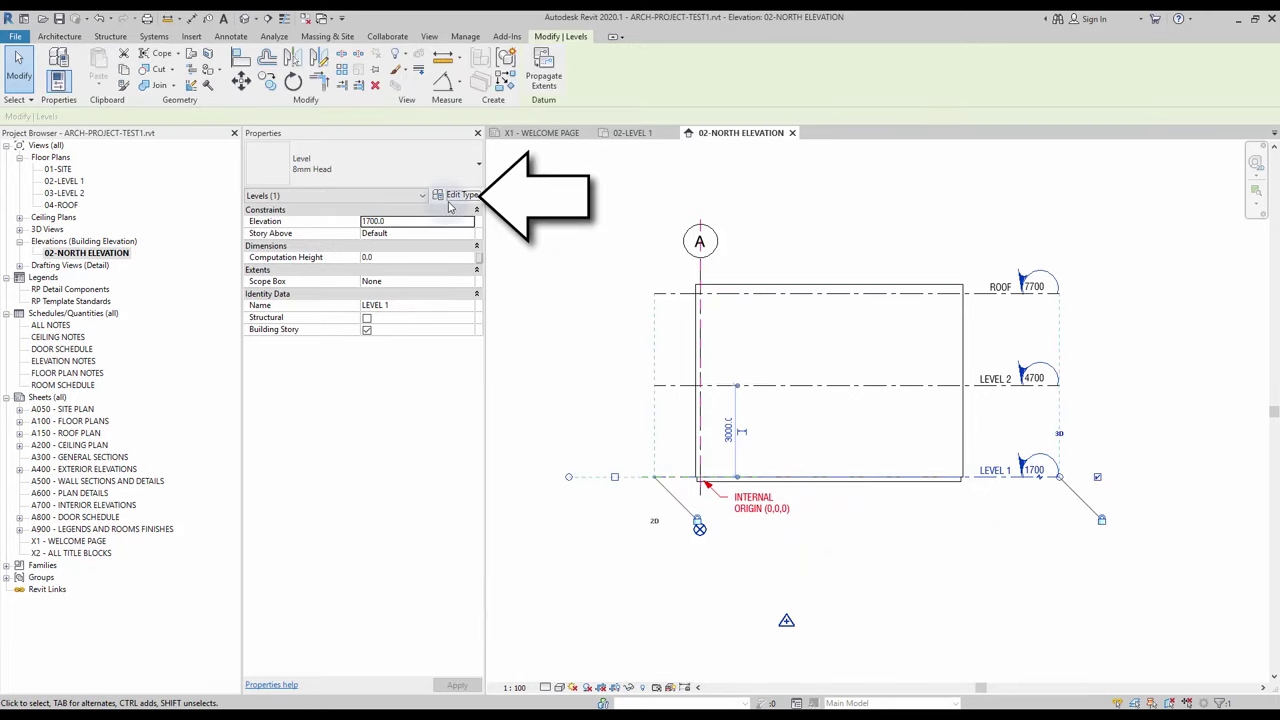
left_click(452, 197)
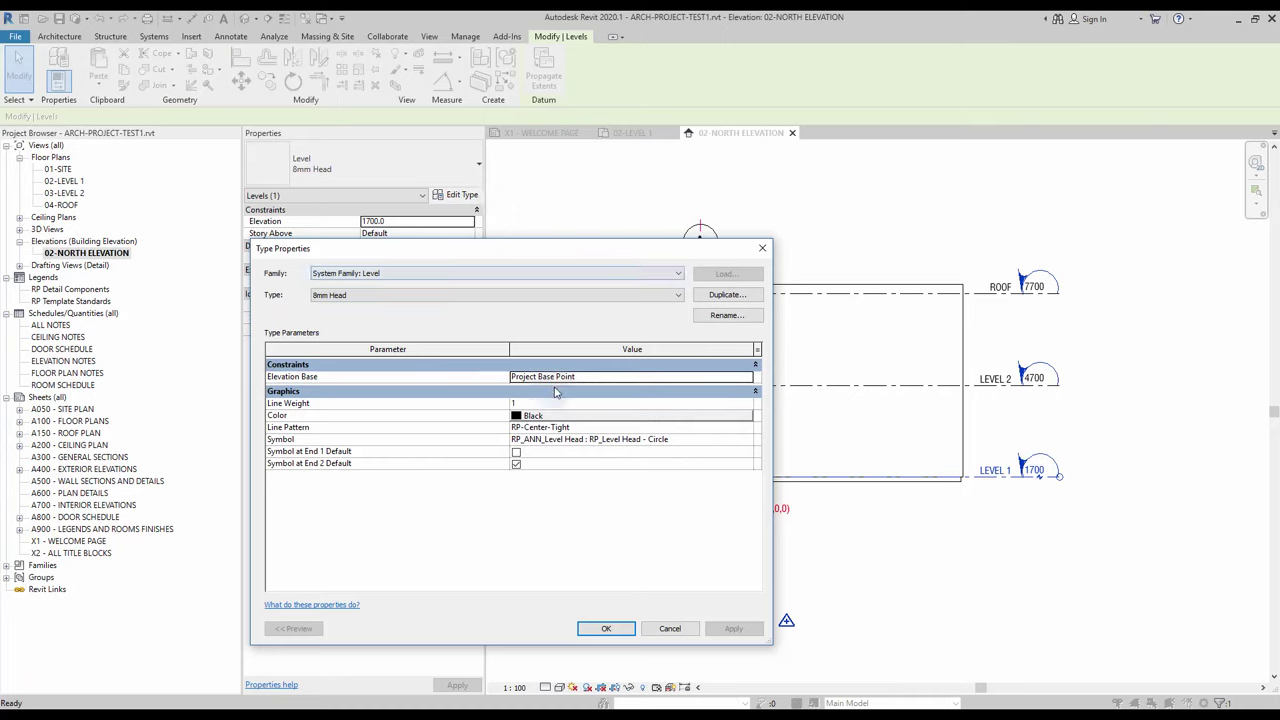
left_click(540, 377)
left_click(545, 377)
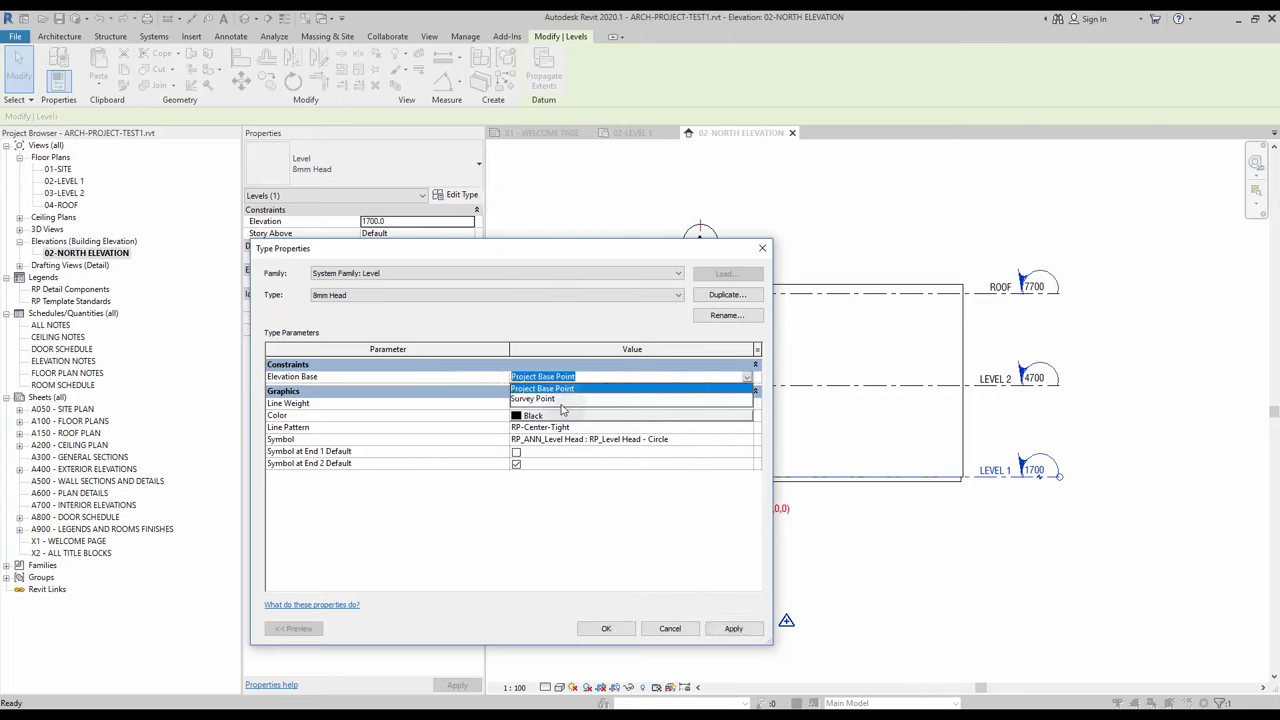
left_click(548, 399)
left_click(605, 632)
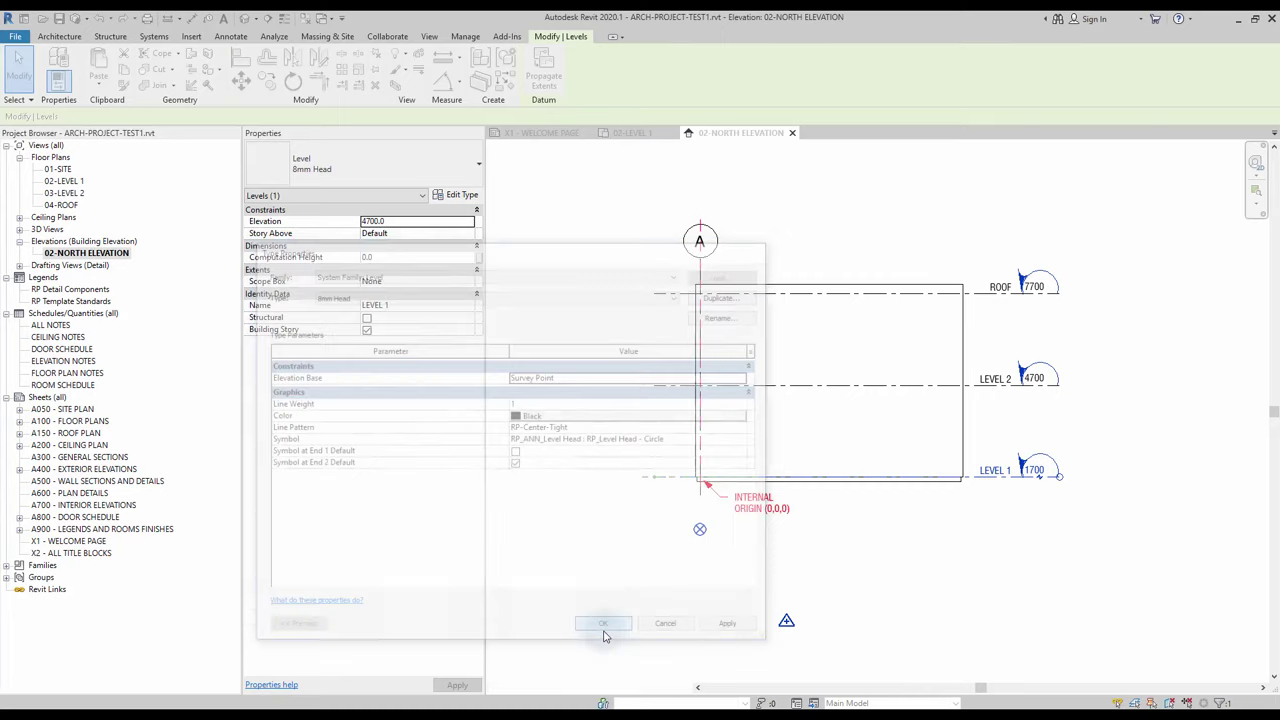
left_click(843, 562)
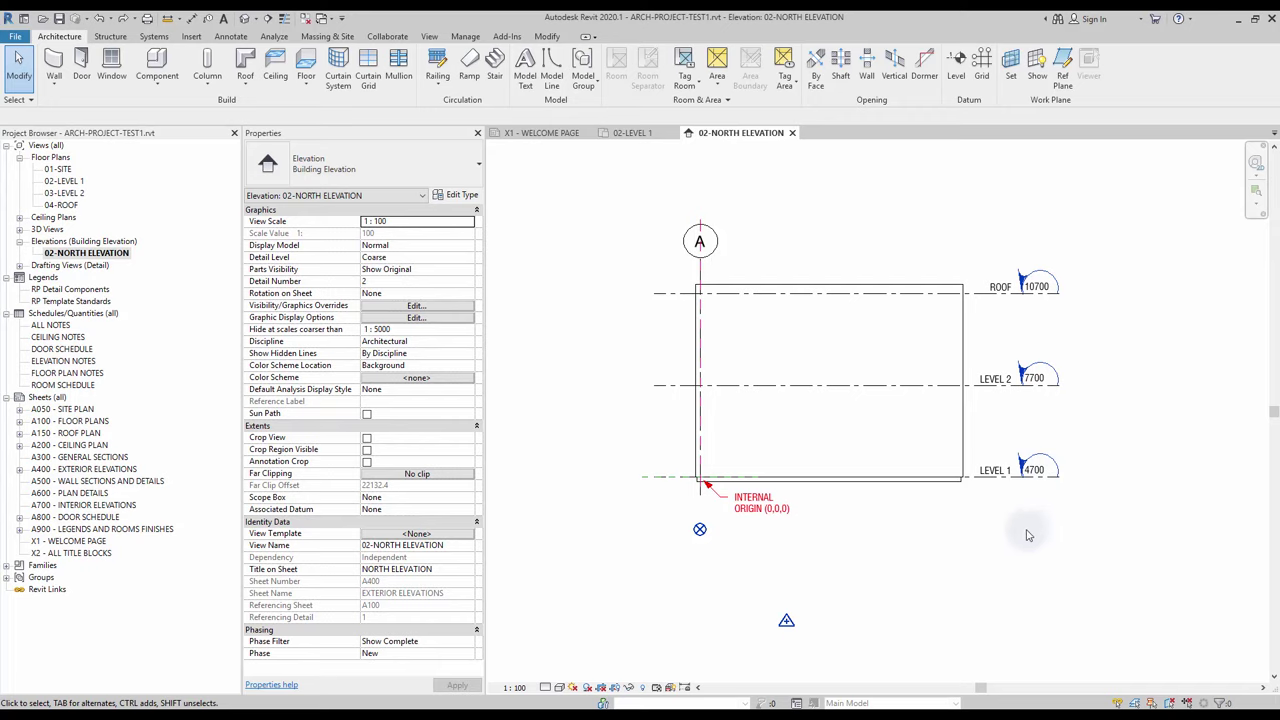
Step: Place a Spot Elevation of type RP-Target (Project Base Point) on the Level 1 line near the internal origin
left_click(230, 36)
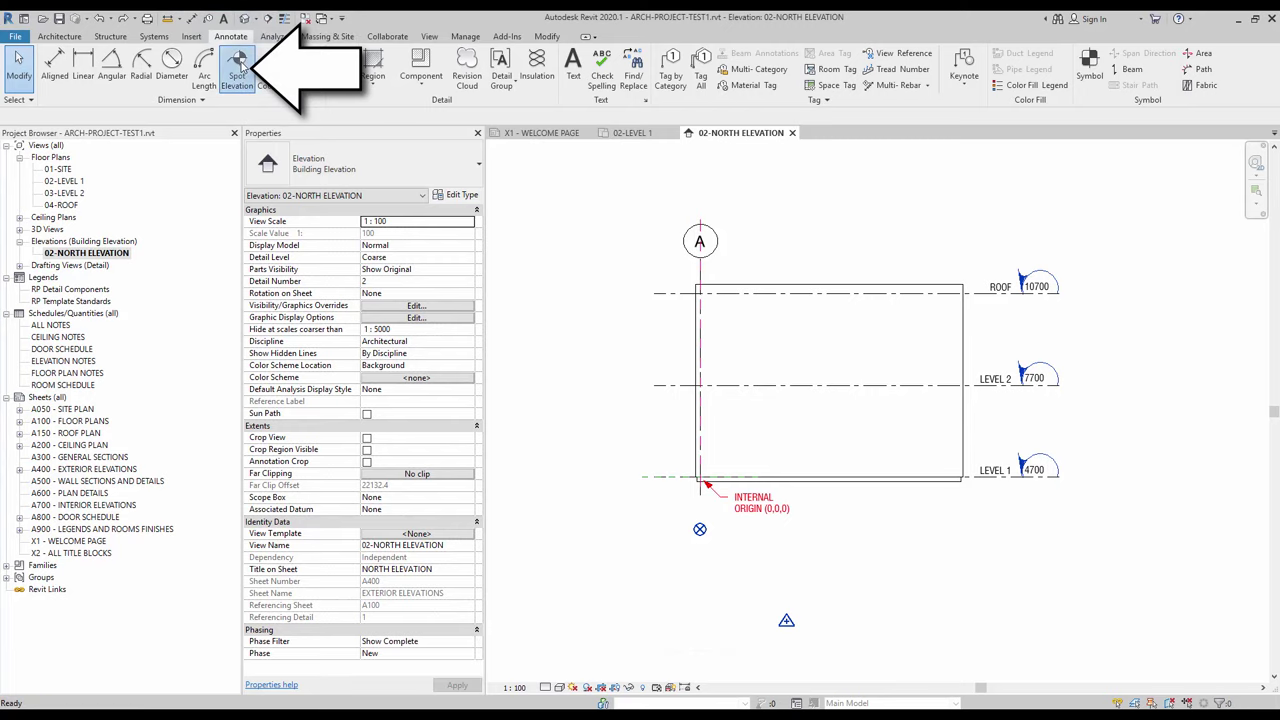
left_click(238, 72)
left_click(382, 172)
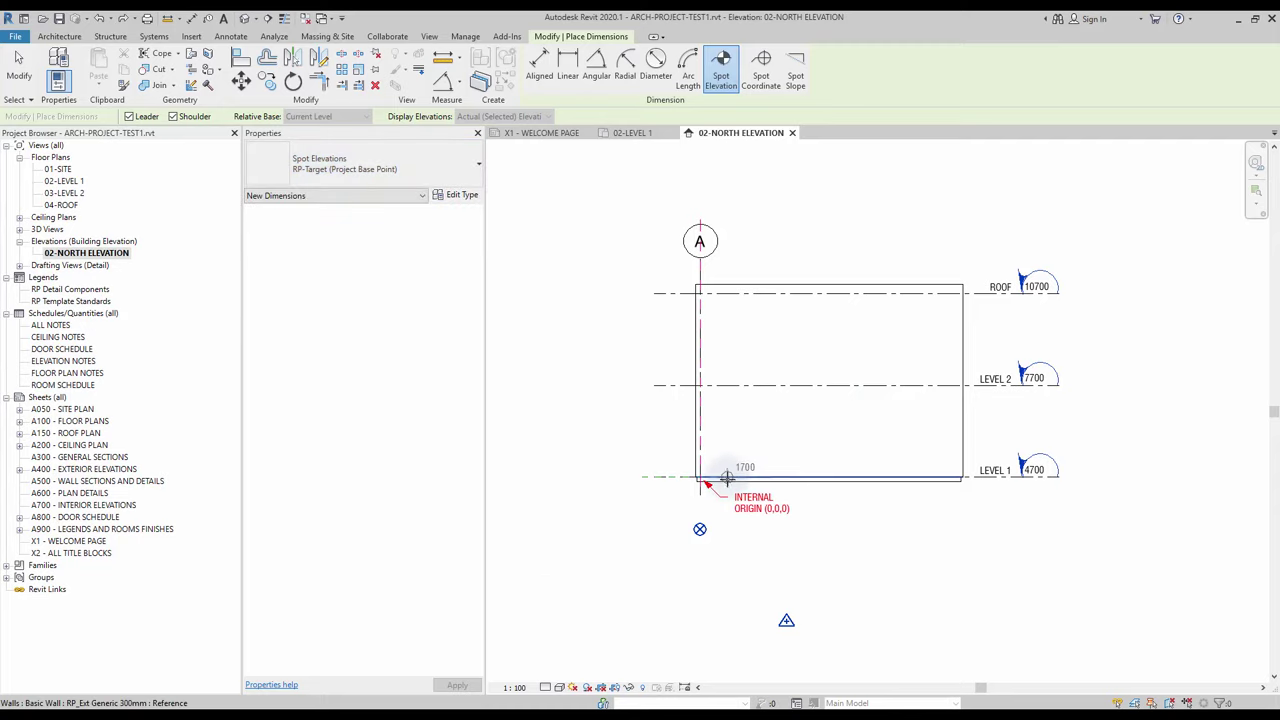
left_click(727, 477)
left_click(763, 439)
left_click(819, 439)
Step: Place a second spot elevation of type RP-Target (Internal Origin) on the Level 1 line between the first one and the level head
left_click(408, 167)
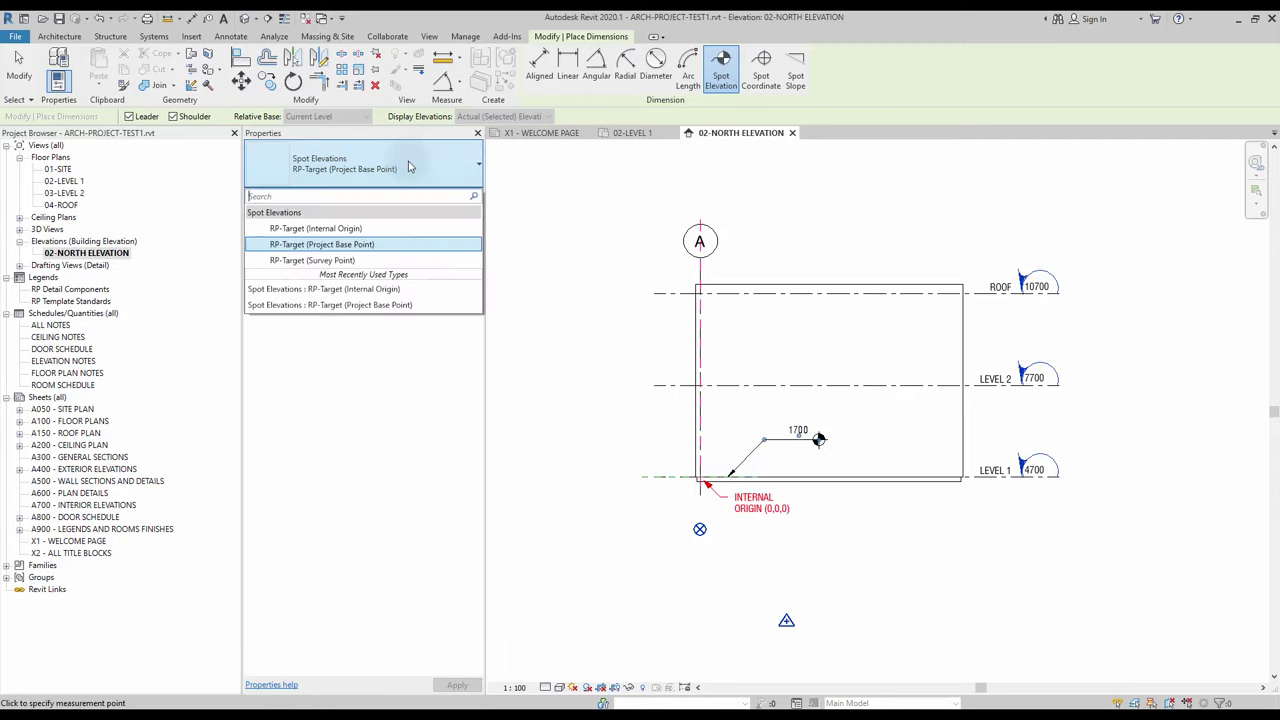
left_click(391, 228)
left_click(878, 434)
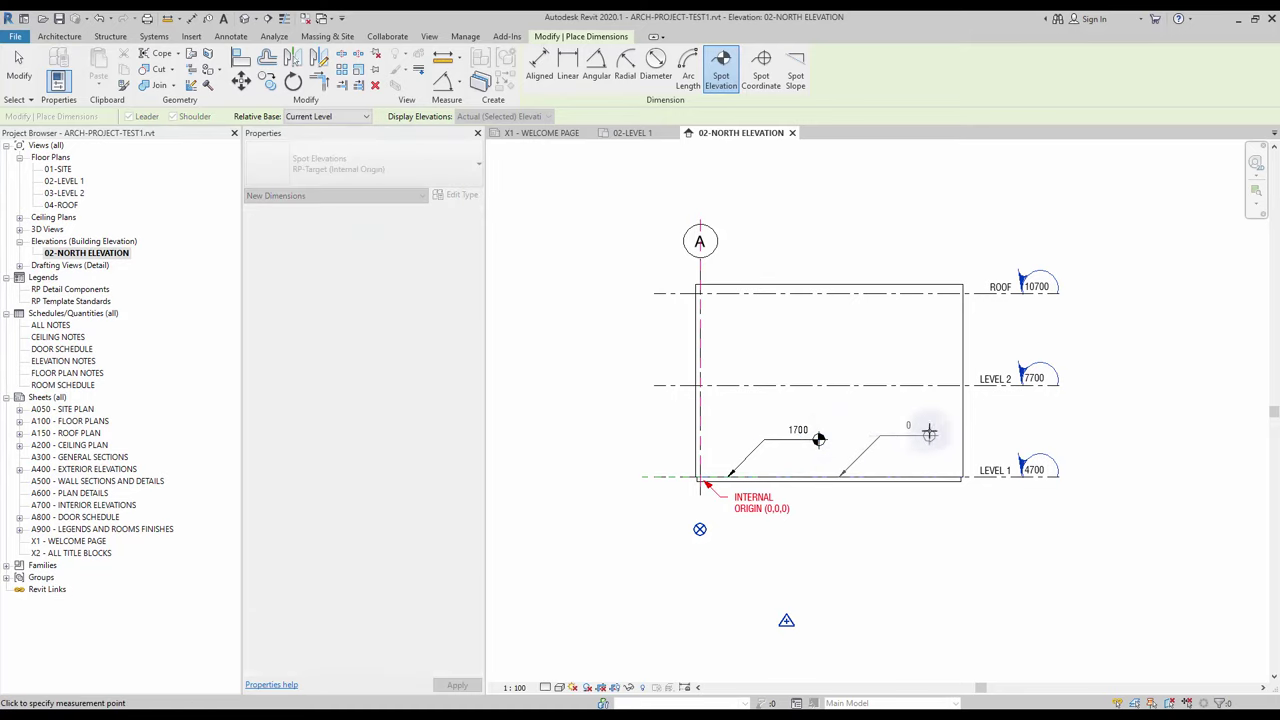
left_click(927, 434)
Step: Place a third spot elevation of type RP-Target (Survey Point) on Level 1 beside its level head and finish the command
left_click(413, 165)
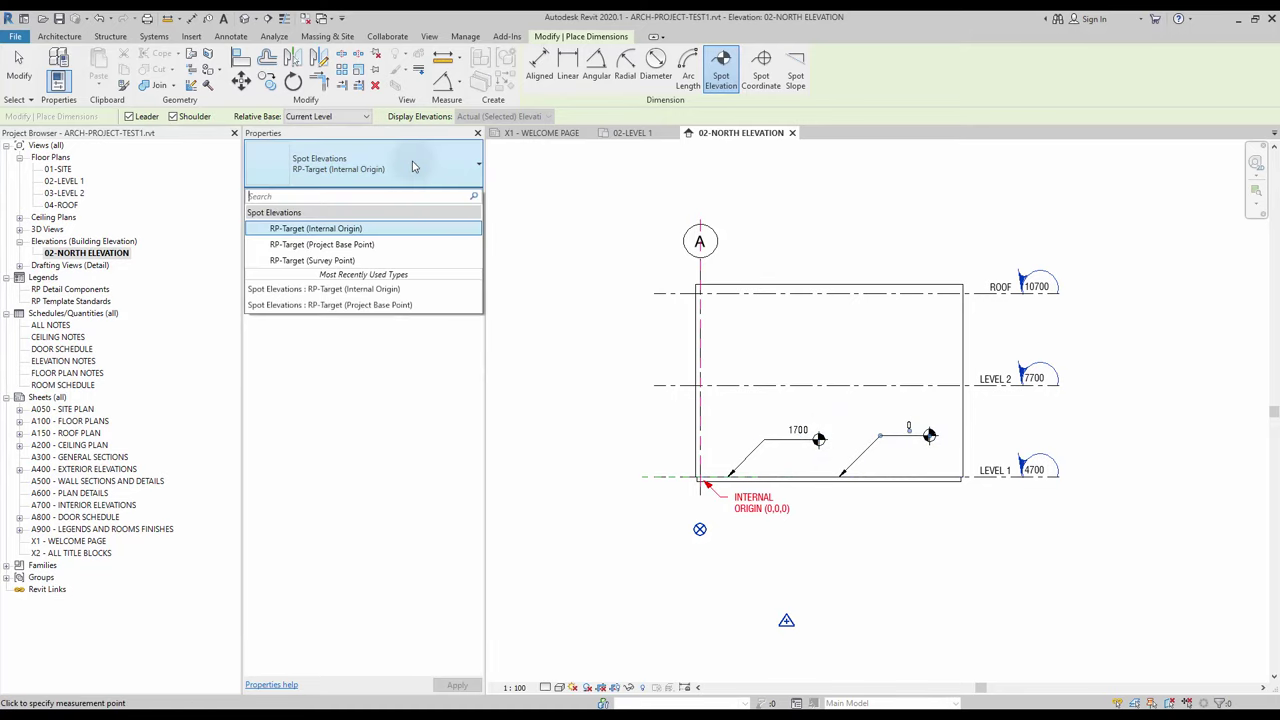
left_click(362, 244)
left_click(975, 474)
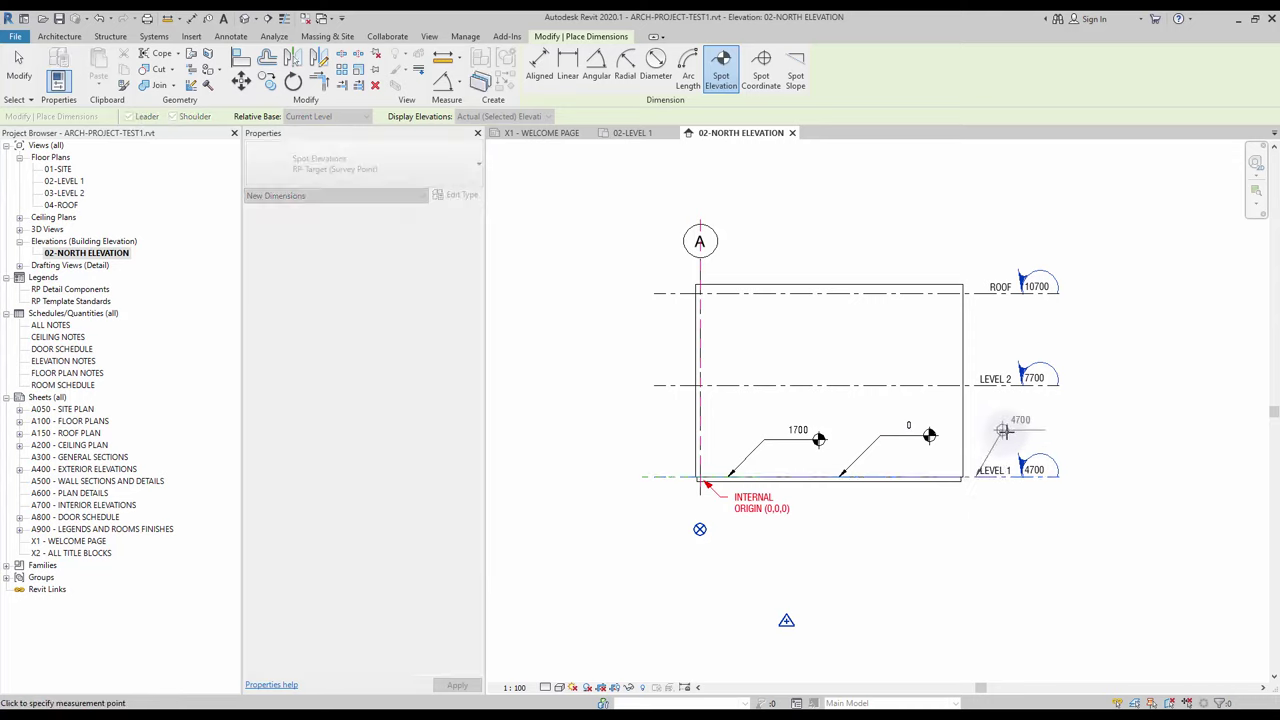
left_click(1010, 432)
left_click(1070, 432)
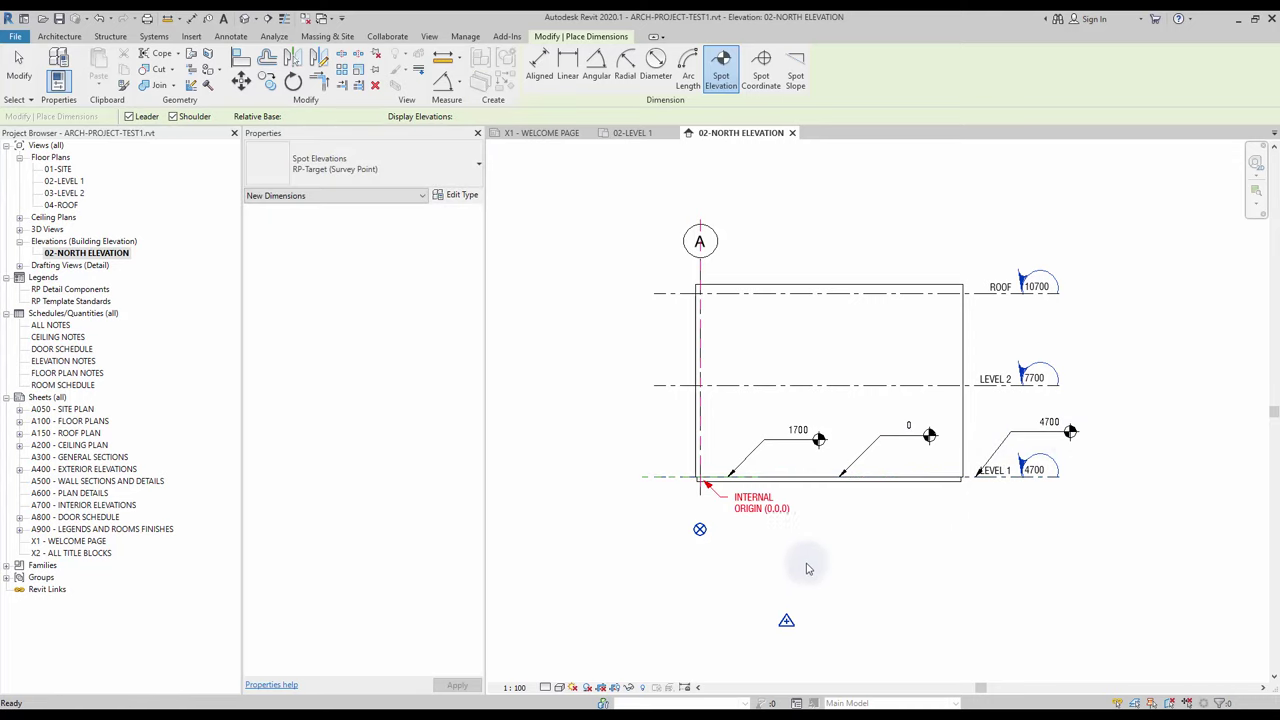
key("Escape")
key("Escape")
Step: Move the survey point up to about 4308 mm below Level 1 and the project base point down to about 2027 mm below it
left_click(786, 620)
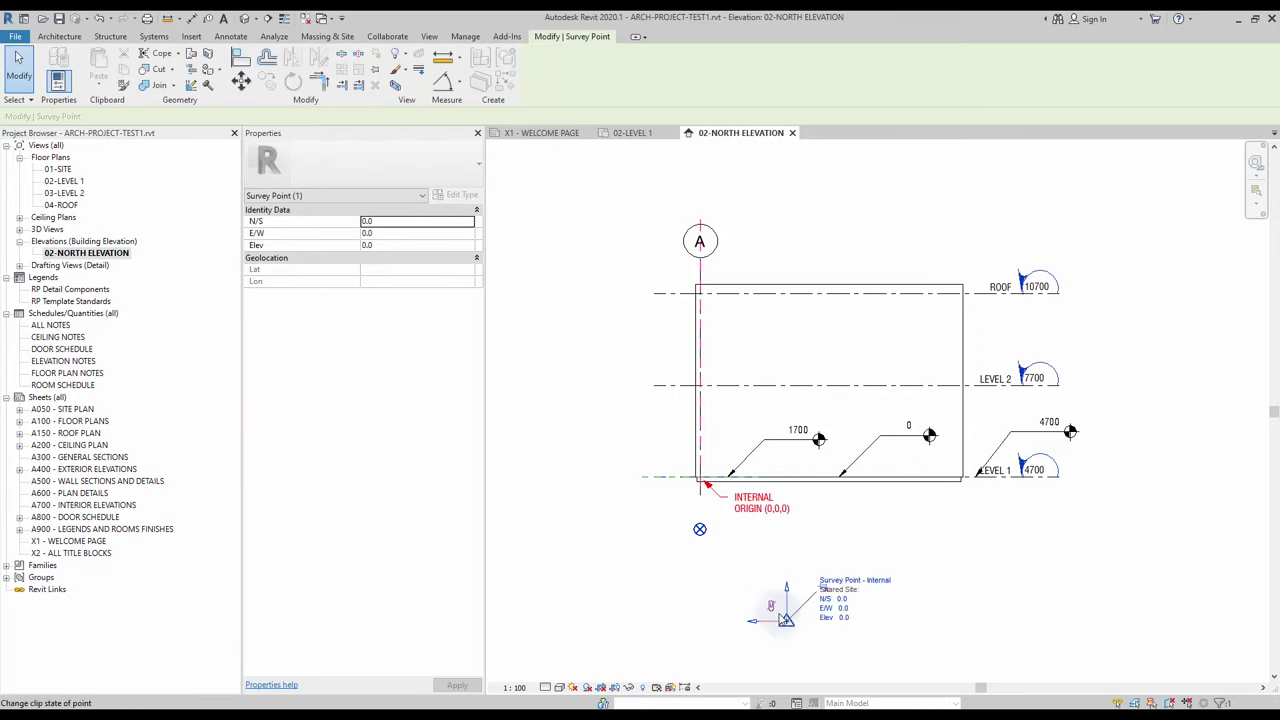
mouse_move(786, 617)
left_mouse_down()
mouse_move(795, 577)
mouse_move(797, 610)
left_mouse_up()
left_click(700, 529)
mouse_move(700, 529)
left_mouse_down()
mouse_move(703, 550)
mouse_move(704, 539)
left_mouse_up()
left_click(943, 546)
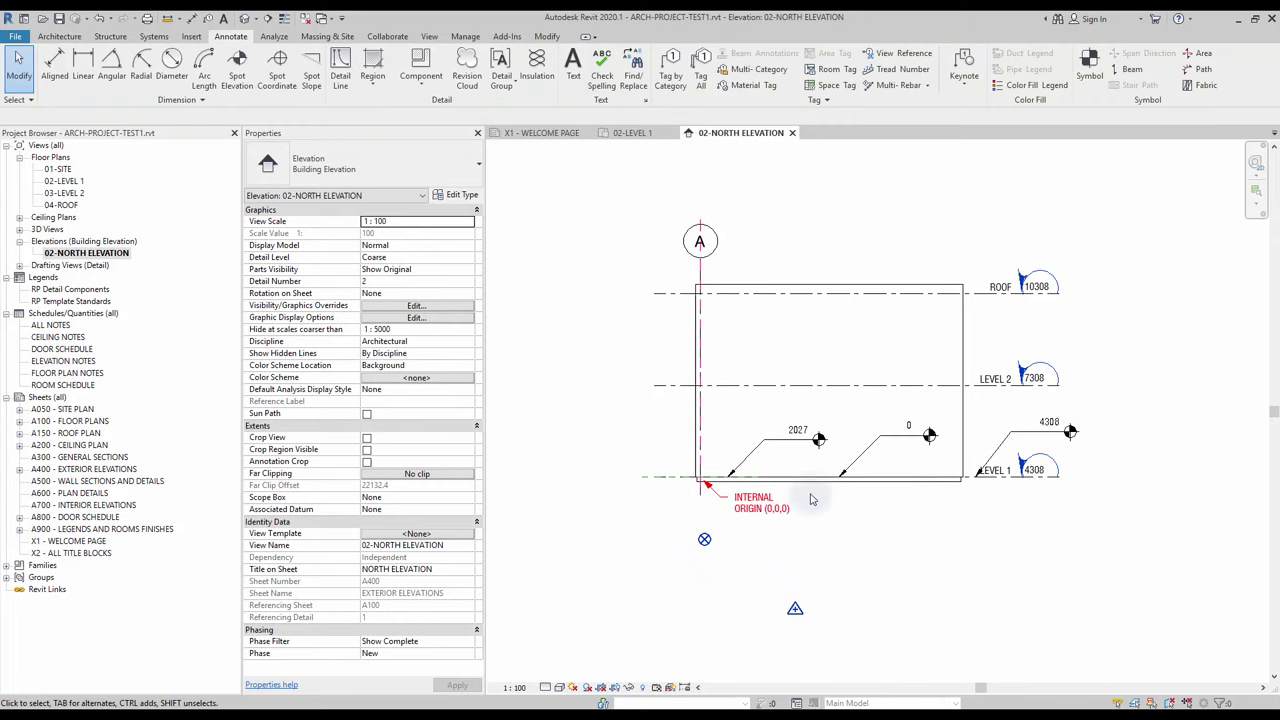
Step: In the 02-LEVEL 1 plan, place a Spot Coordinate of type RP - Spot Coord Horizontal (Survey Point) at the building's outer corner near grid A
left_click(64, 181)
double_click(64, 181)
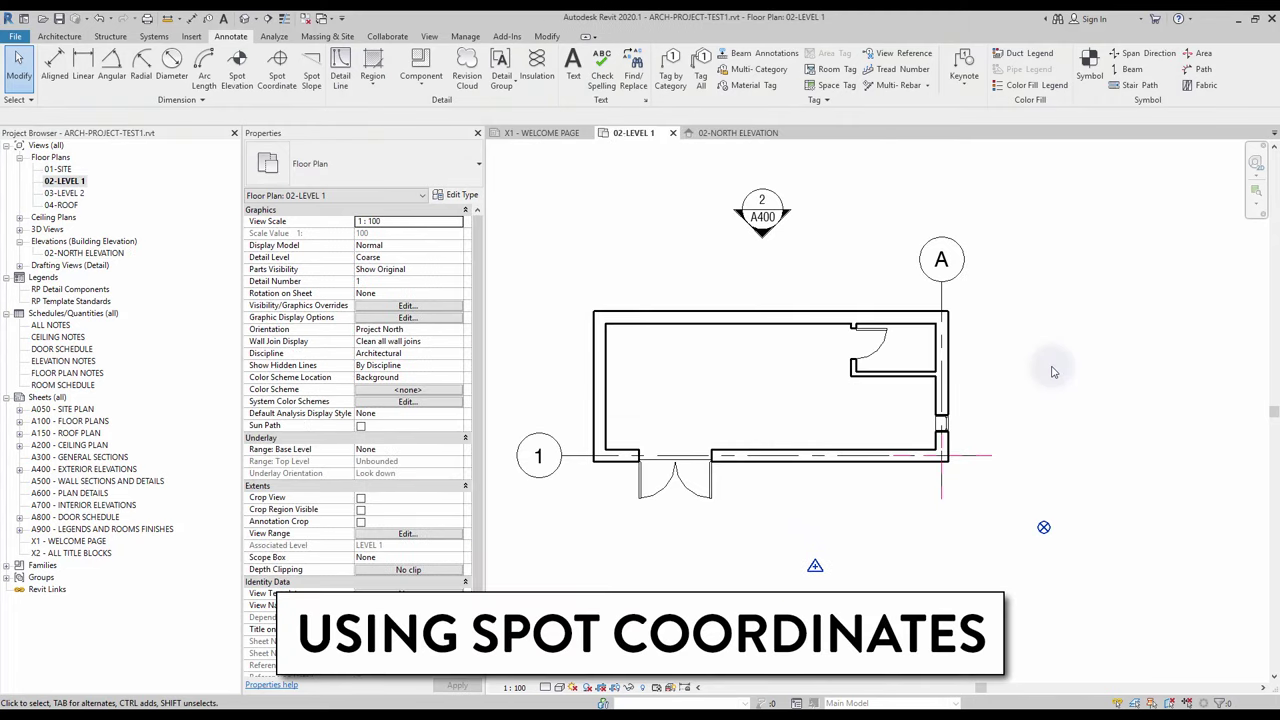
left_click(279, 80)
left_click(340, 160)
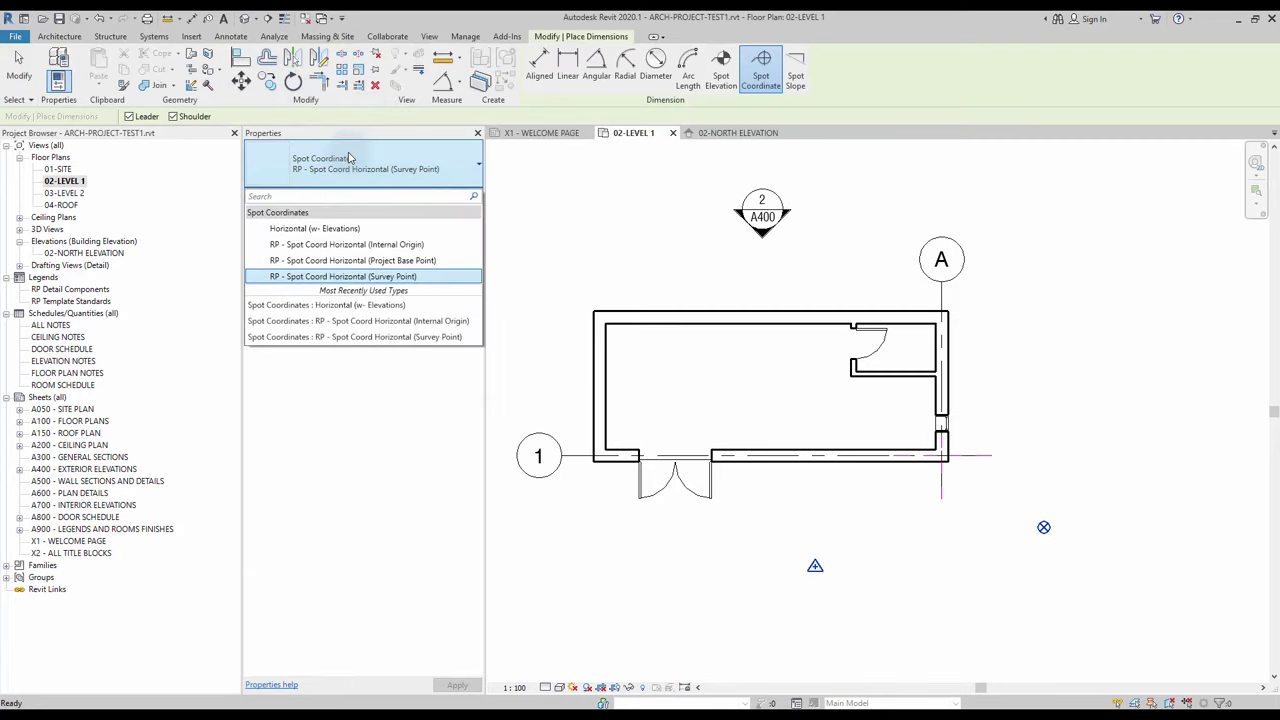
left_click(414, 278)
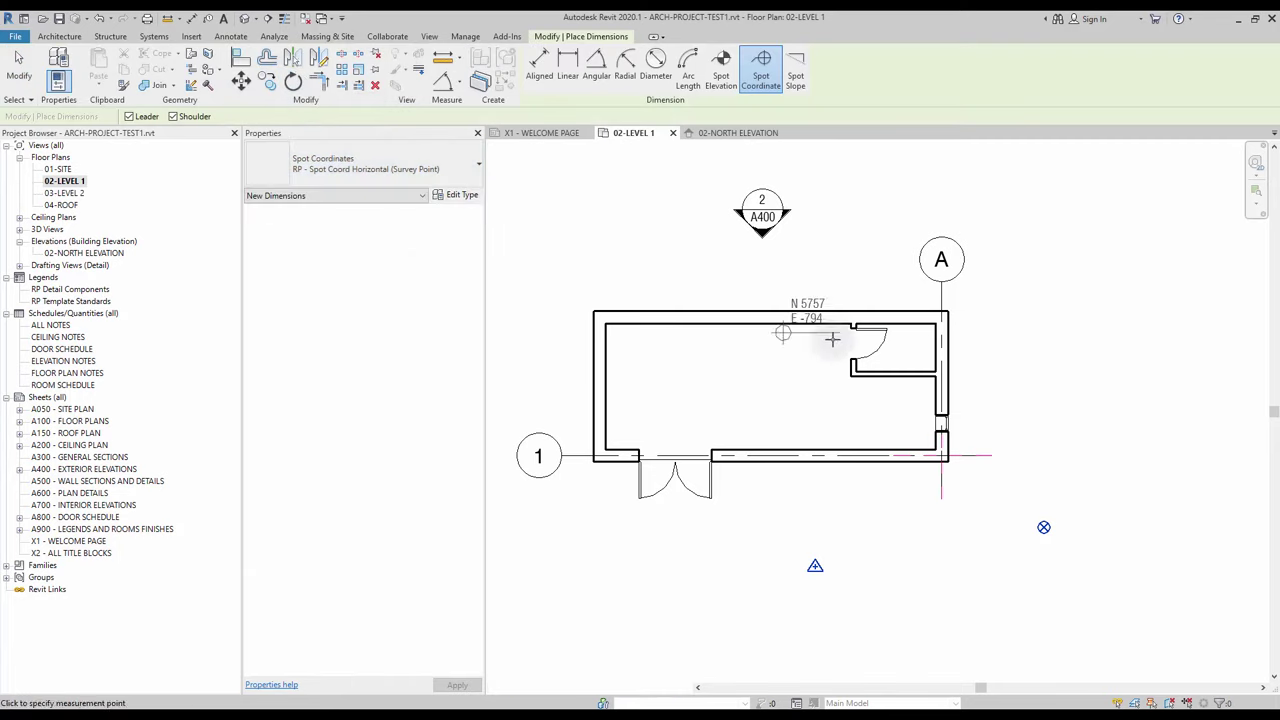
left_click(948, 464)
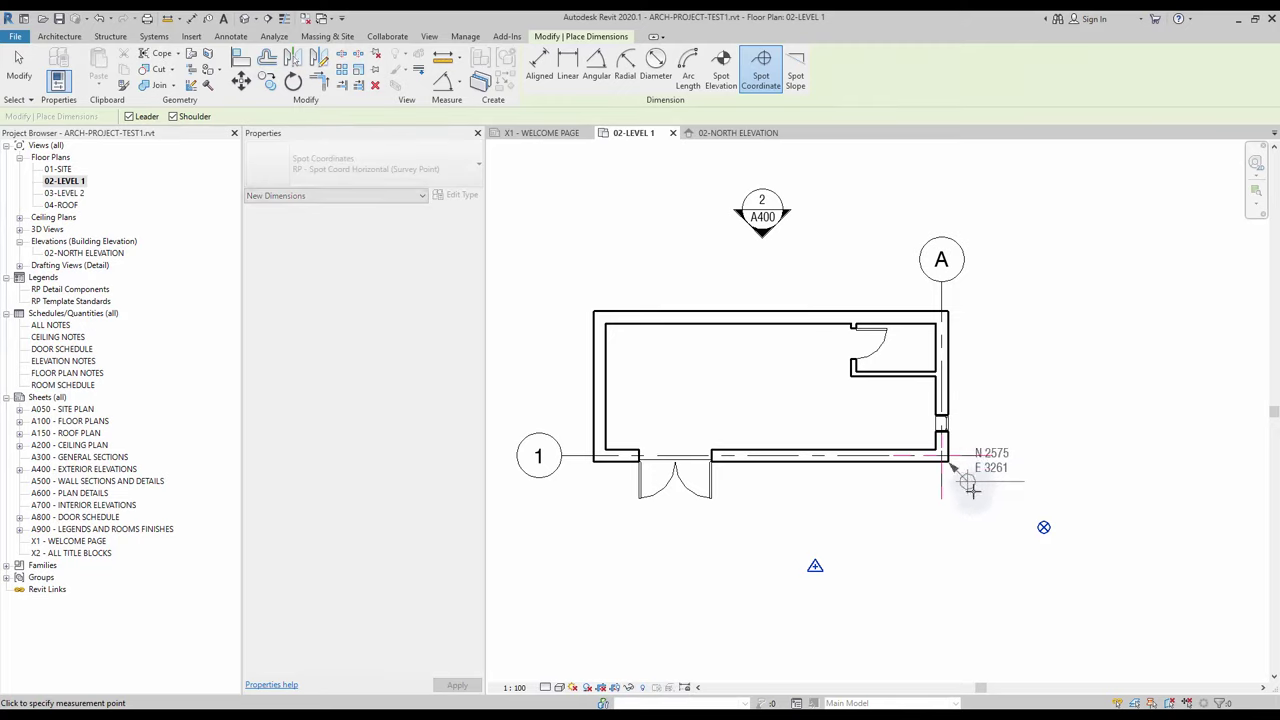
left_click(978, 492)
left_click(1040, 492)
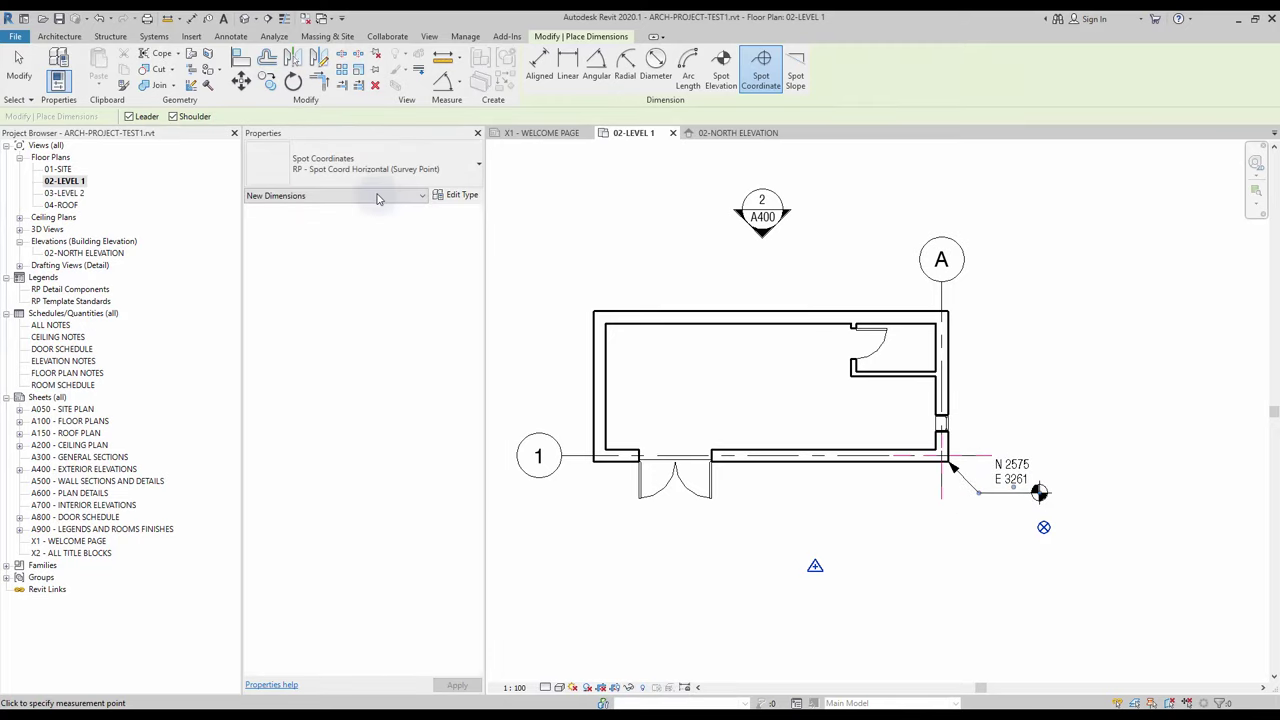
Step: Add a spot coordinate of type RP - Spot Coord Horizontal (Project Base Point) at the same building corner, with its leader above the first
left_click(400, 165)
left_click(362, 256)
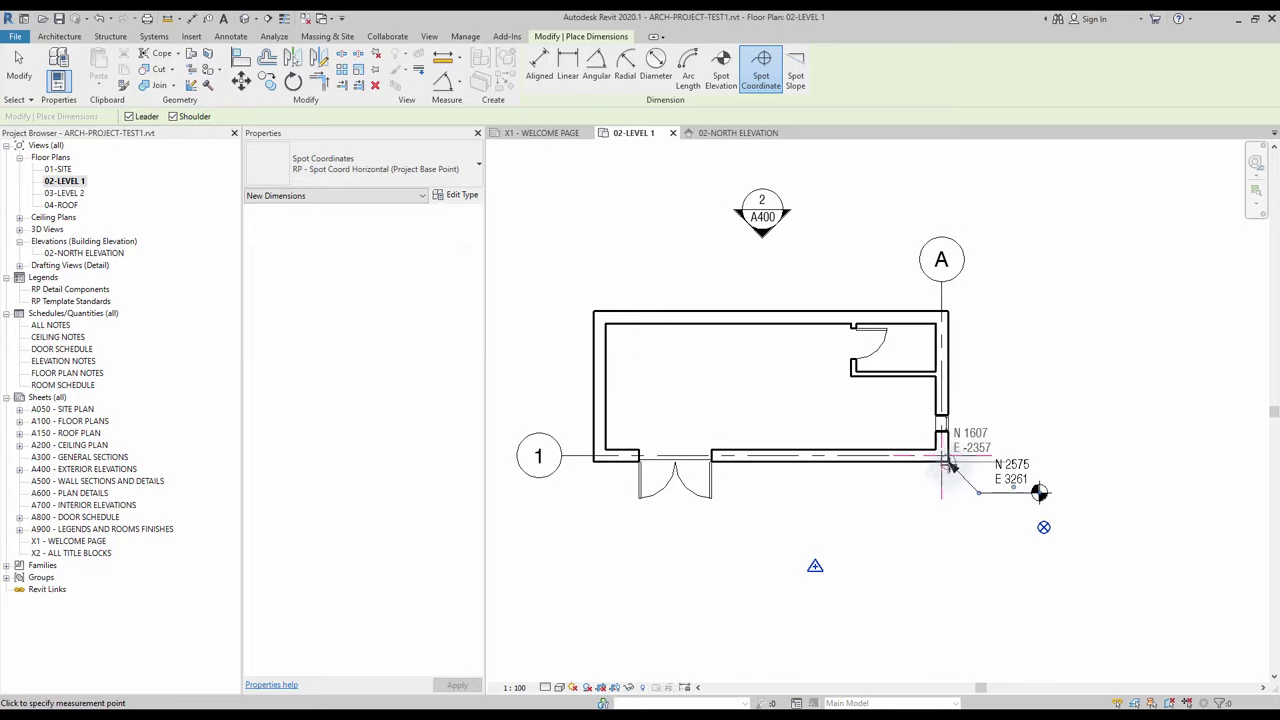
left_click(946, 454)
left_click(1000, 410)
left_click(1075, 409)
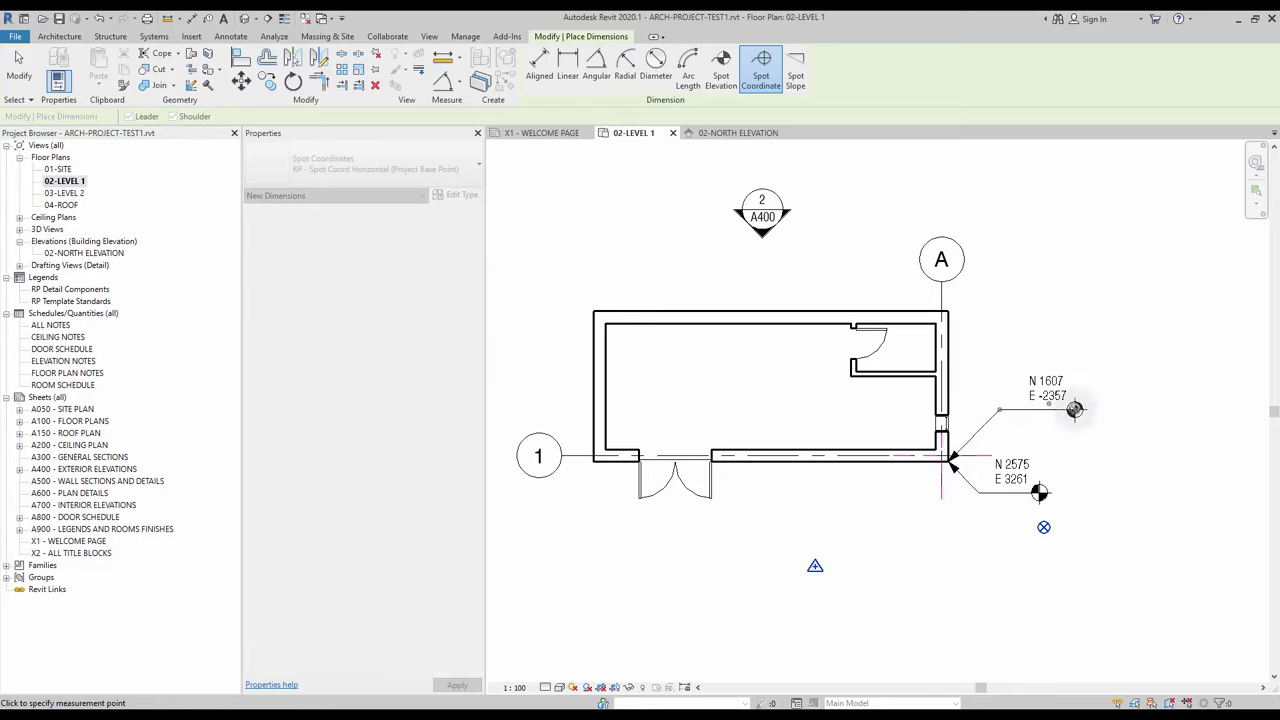
Step: Add a spot coordinate of type RP - Spot Coord Horizontal (Internal Origin) at the same corner, above the other two, and finish the command
left_click(414, 162)
left_click(393, 244)
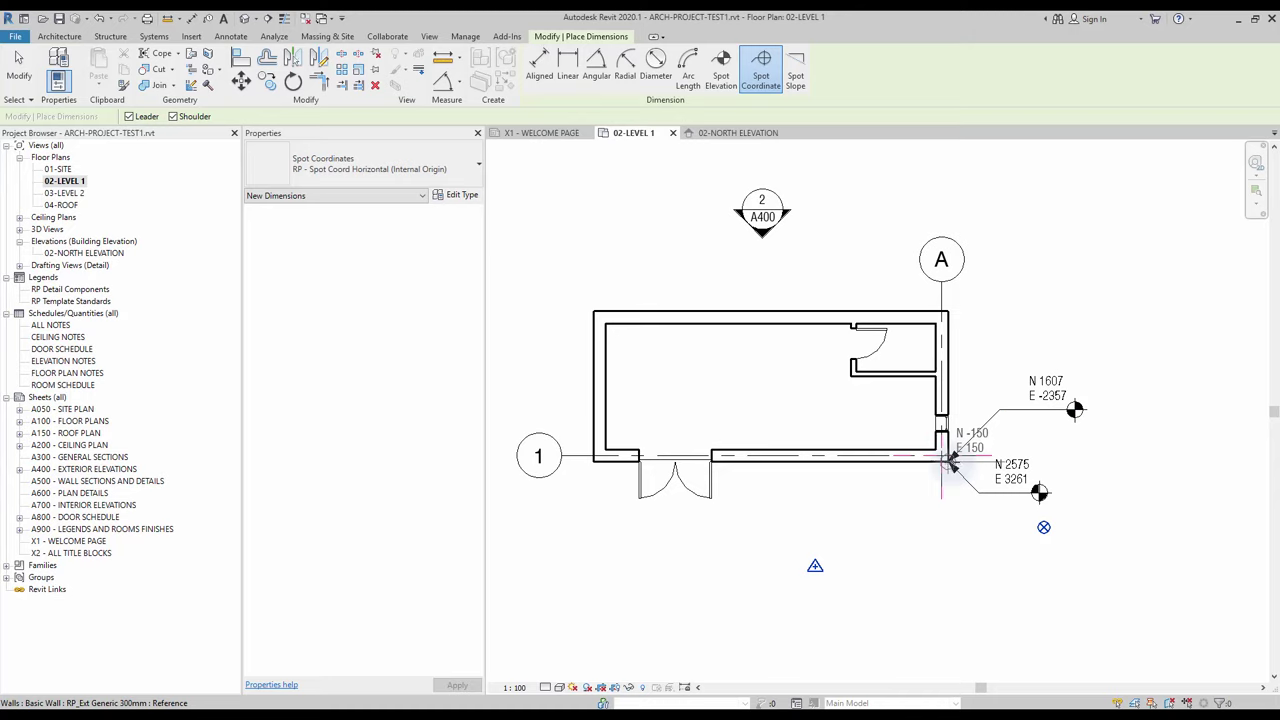
left_click(948, 458)
left_click(1004, 330)
left_click(1125, 331)
key("Escape")
key("Escape")
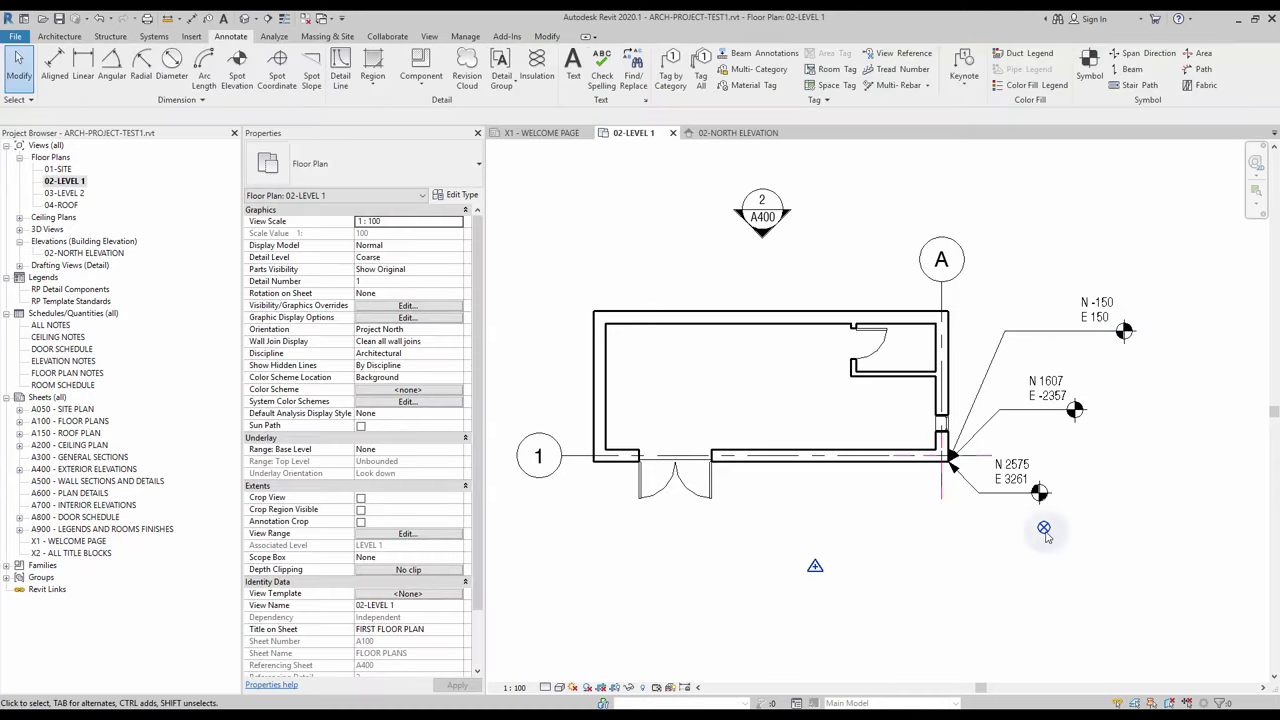
Step: Shift the project base point about 390 mm west and 115 mm south, and the survey point about 340 mm east and 575 mm north
left_click(1044, 529)
mouse_move(1044, 527)
left_mouse_down()
mouse_move(1000, 523)
mouse_move(1027, 531)
left_mouse_up()
left_click(820, 567)
left_click(818, 566)
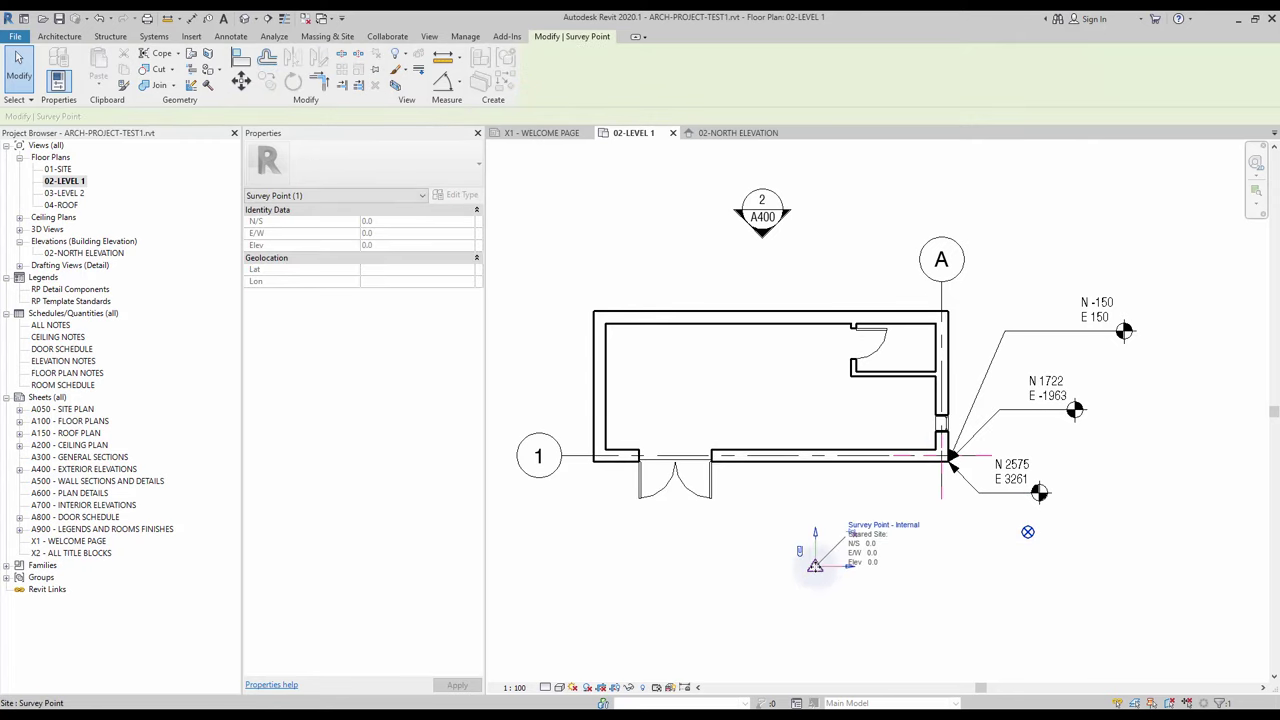
mouse_move(818, 566)
left_mouse_down()
mouse_move(843, 541)
mouse_move(832, 542)
left_mouse_up()
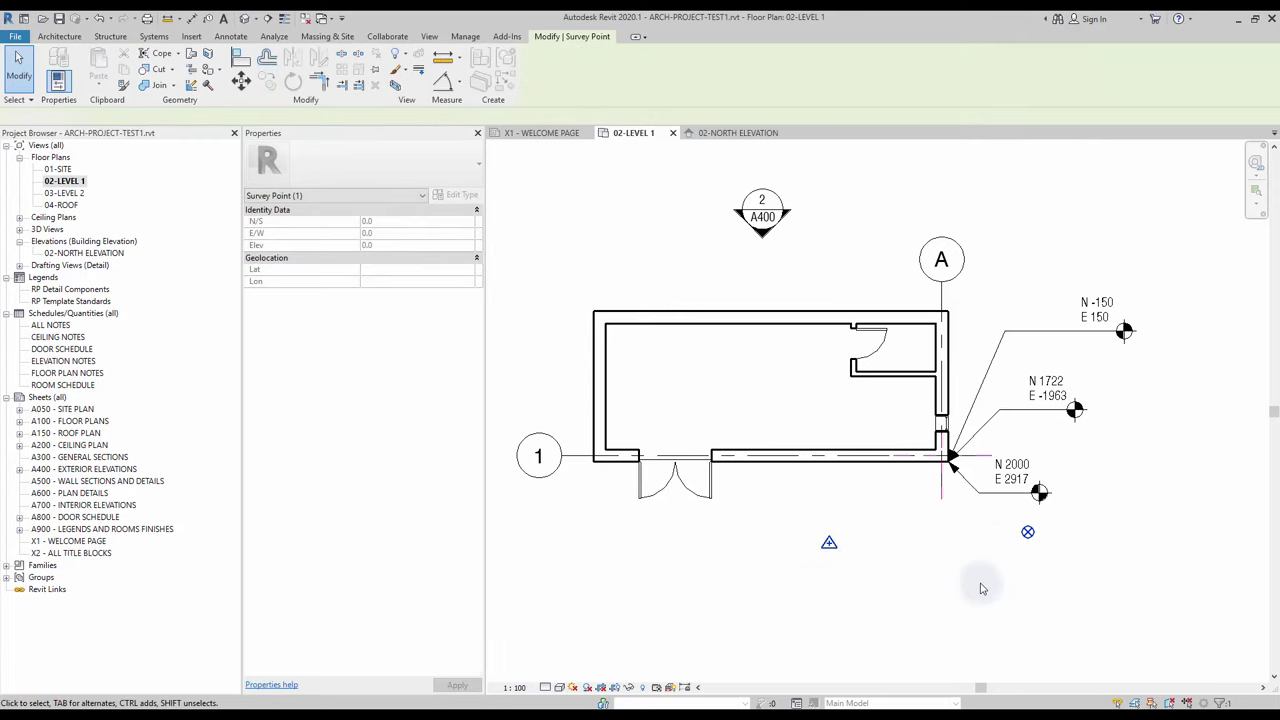
left_click(980, 585)
Step: Examine the Coordinate Origin options in the type properties of the Survey Point spot coordinate, keeping Survey Point
left_click(1002, 500)
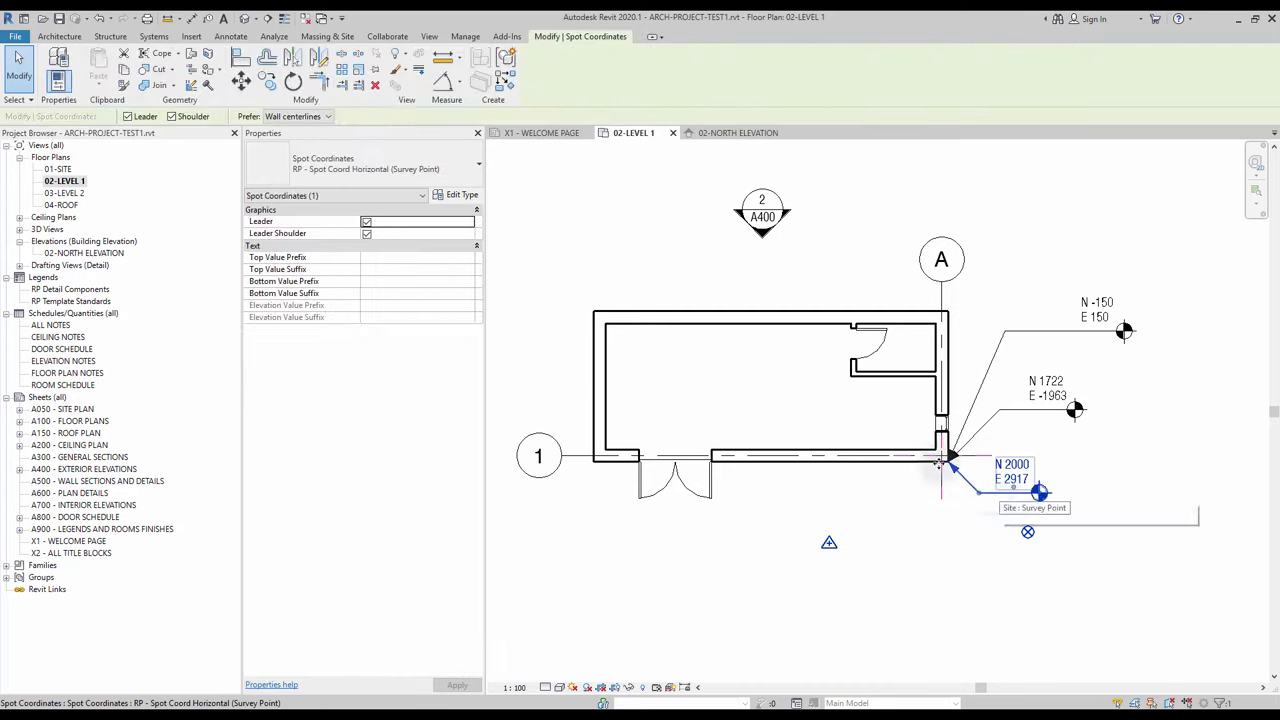
left_click(460, 197)
left_click_drag(759, 375, 759, 490)
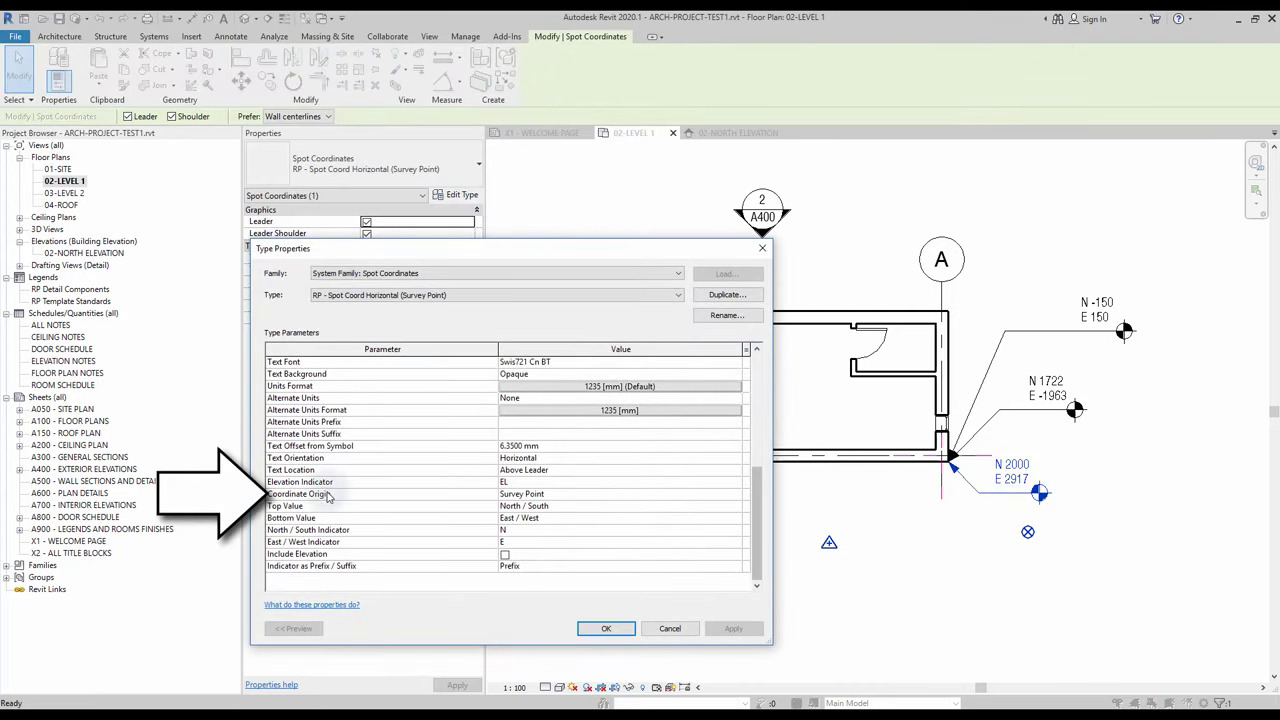
left_click(736, 496)
left_click(737, 498)
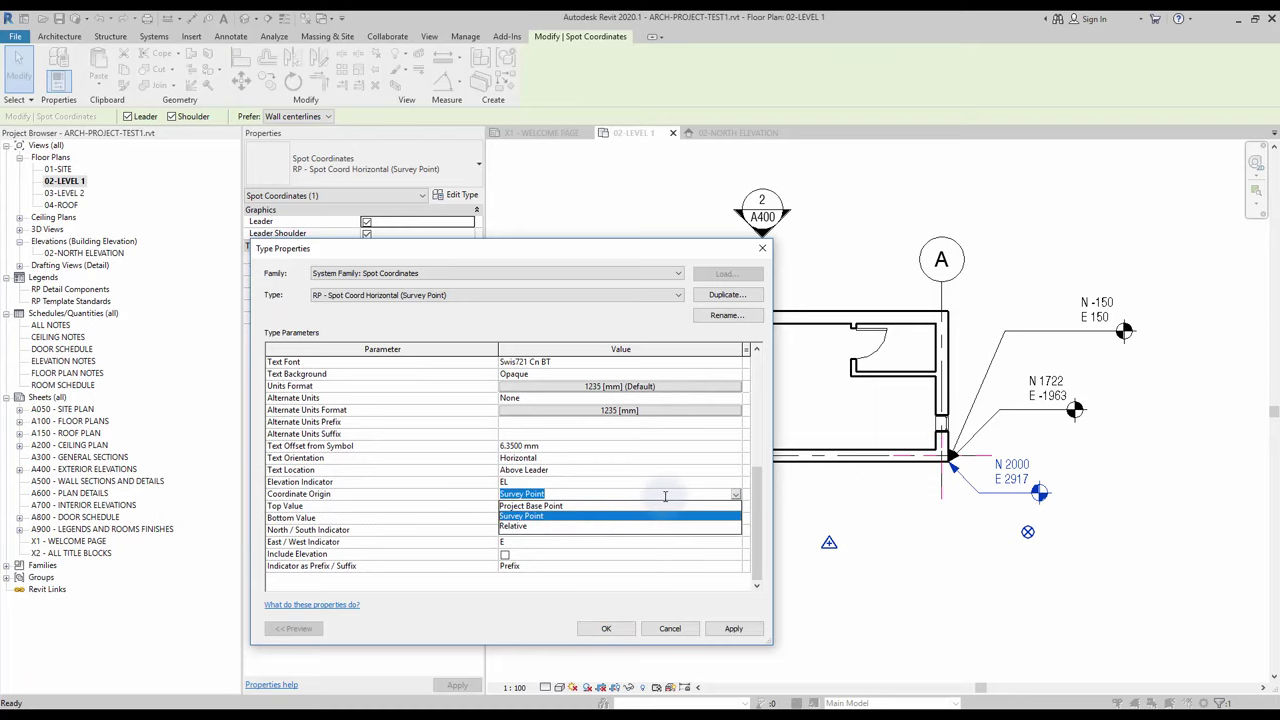
left_click(604, 632)
left_click(604, 630)
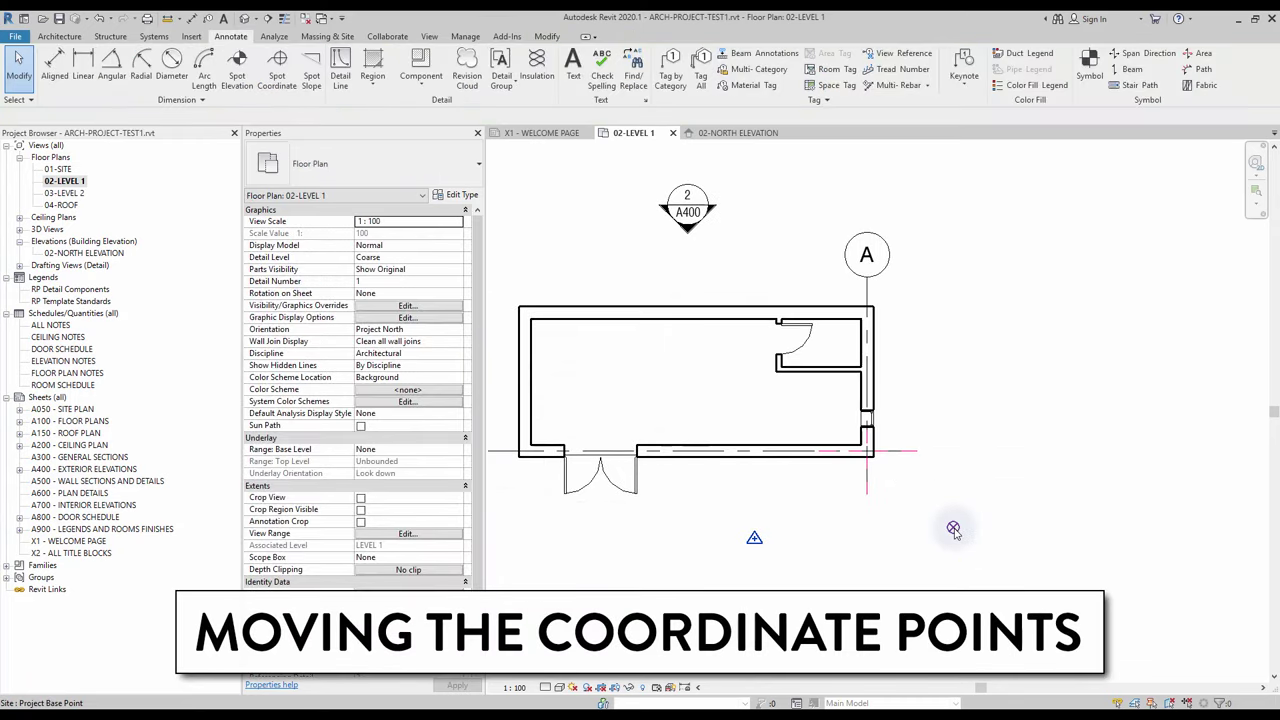
Step: Clip the project base point and move it together with the model to about N/S 623, E/W 4305
left_click(953, 528)
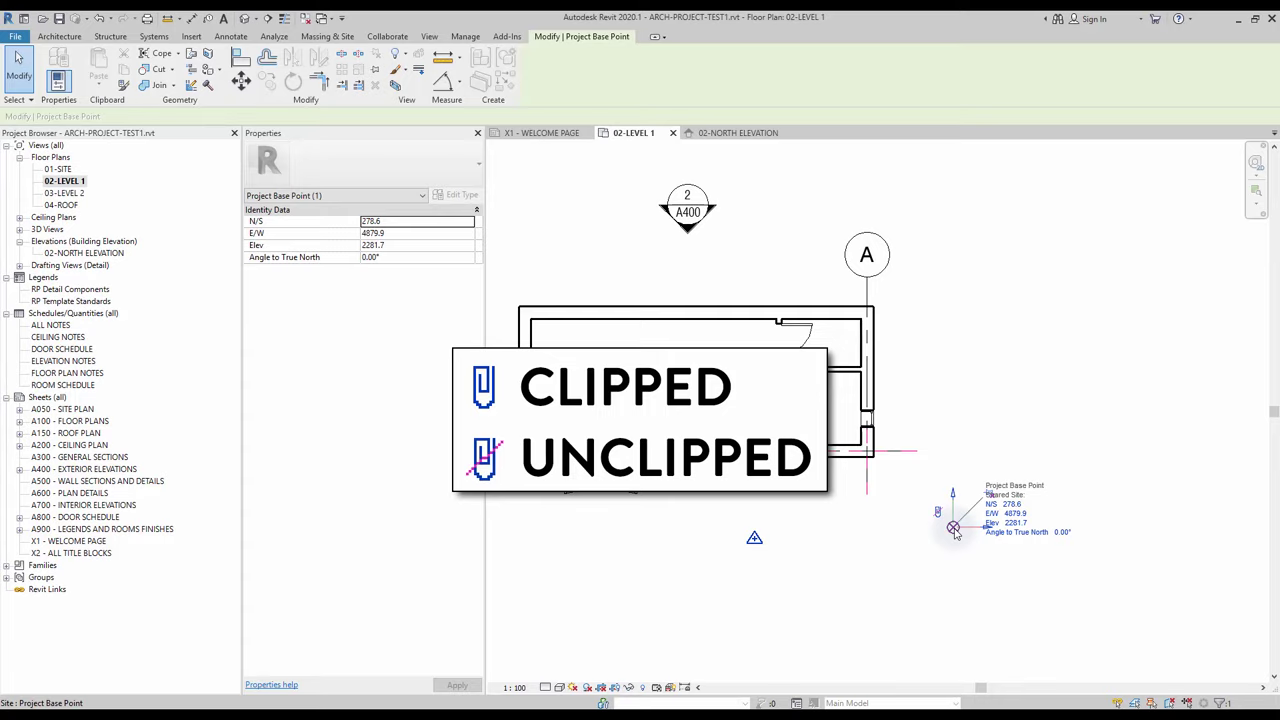
left_click(952, 527)
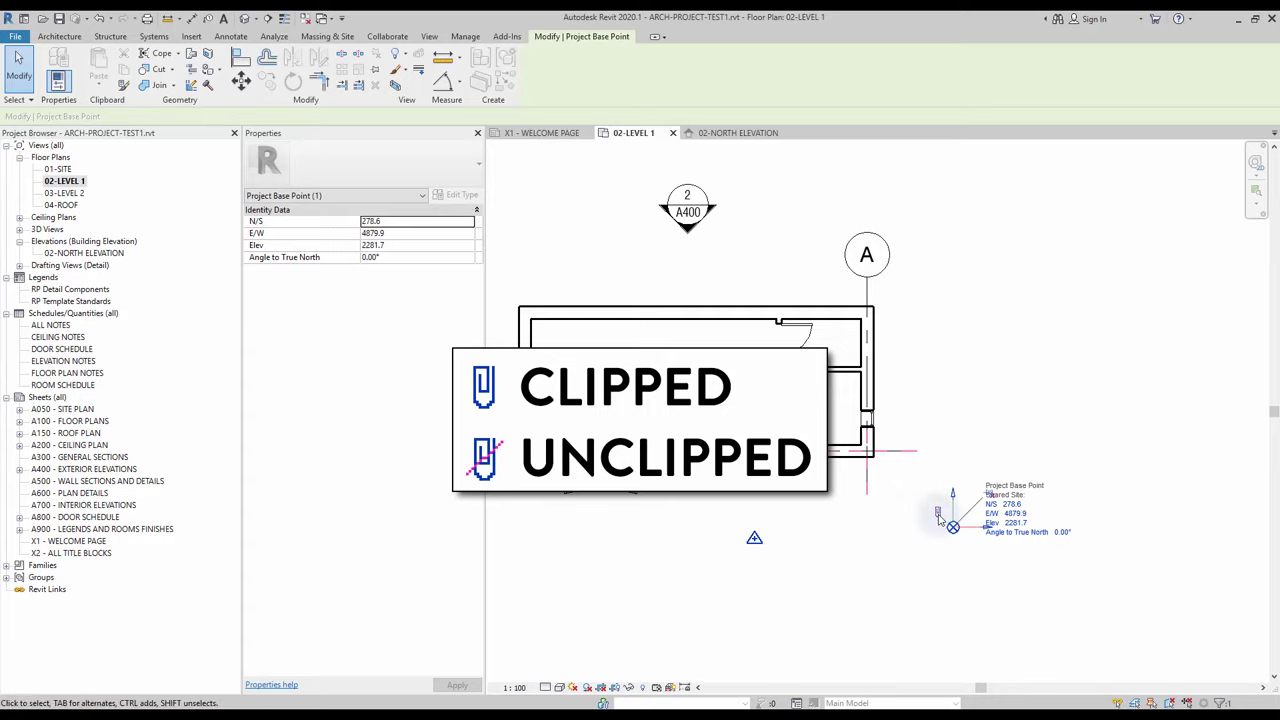
mouse_move(952, 527)
left_mouse_down()
mouse_move(896, 465)
mouse_move(998, 578)
mouse_move(931, 514)
left_mouse_up()
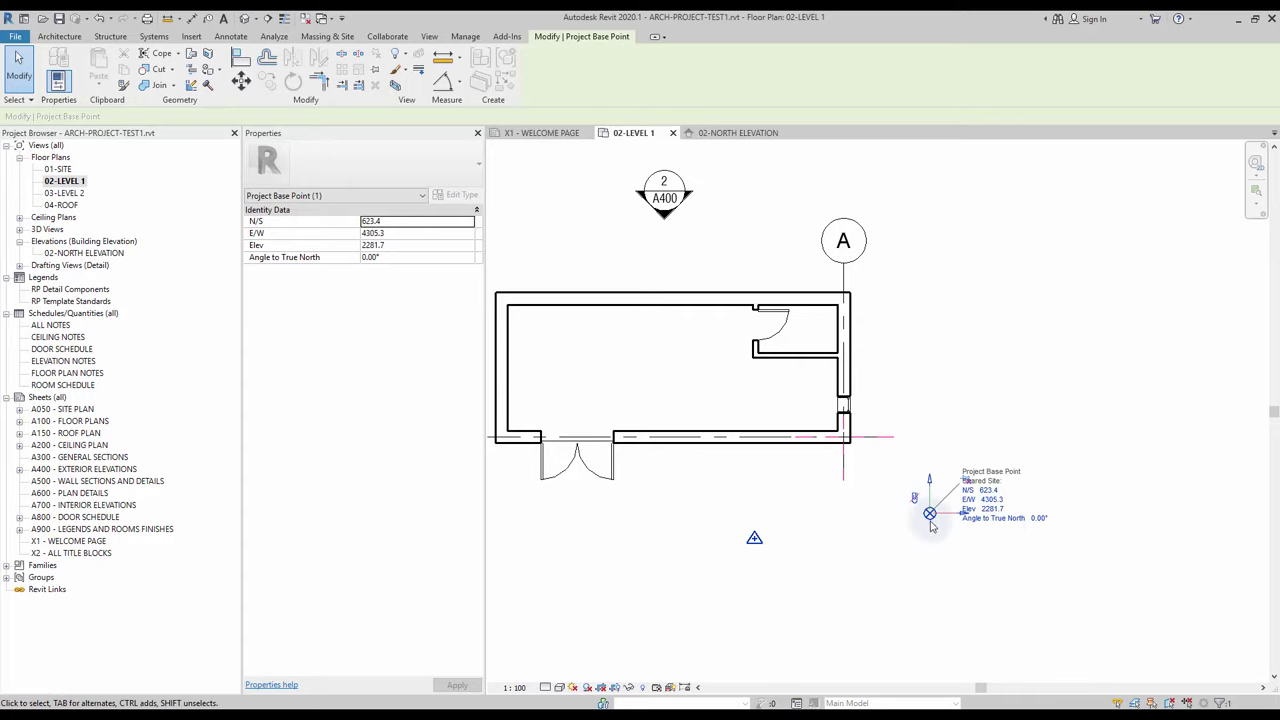
Step: Unclip the project base point, move it north to about N/S 3792, E/W 4256, and pin it
left_click_drag(930, 514, 929, 388)
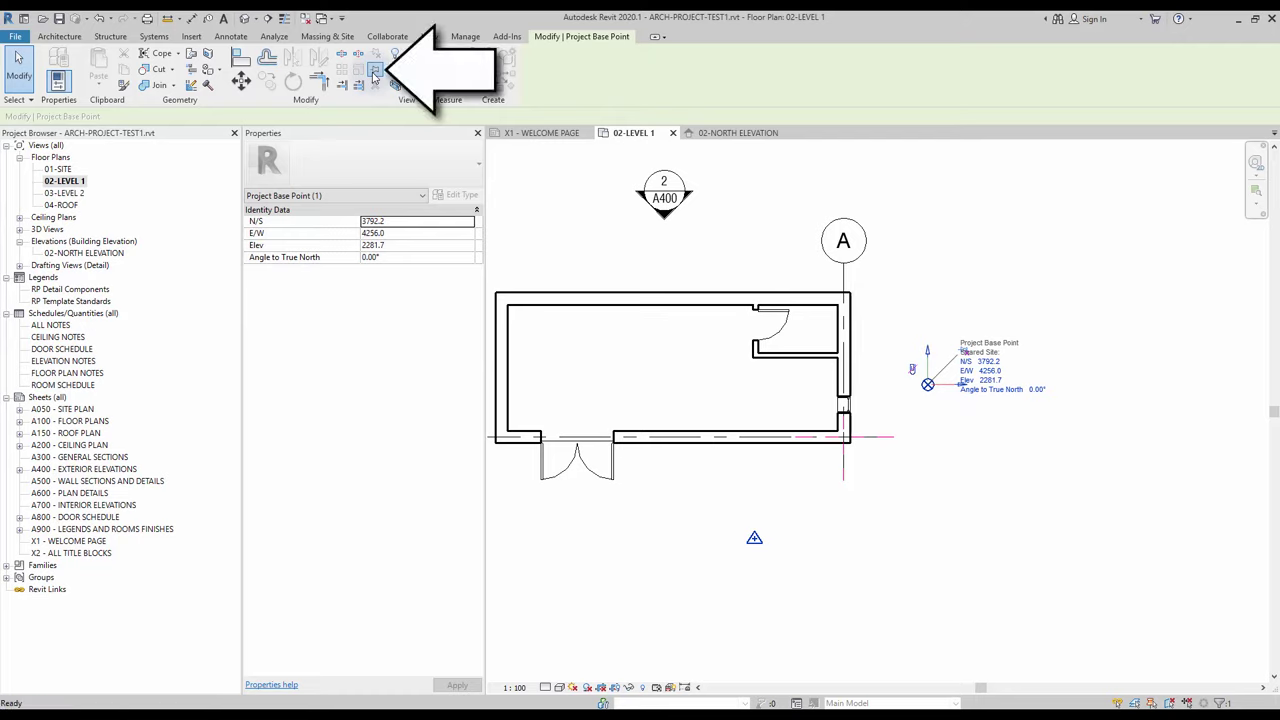
left_click(375, 74)
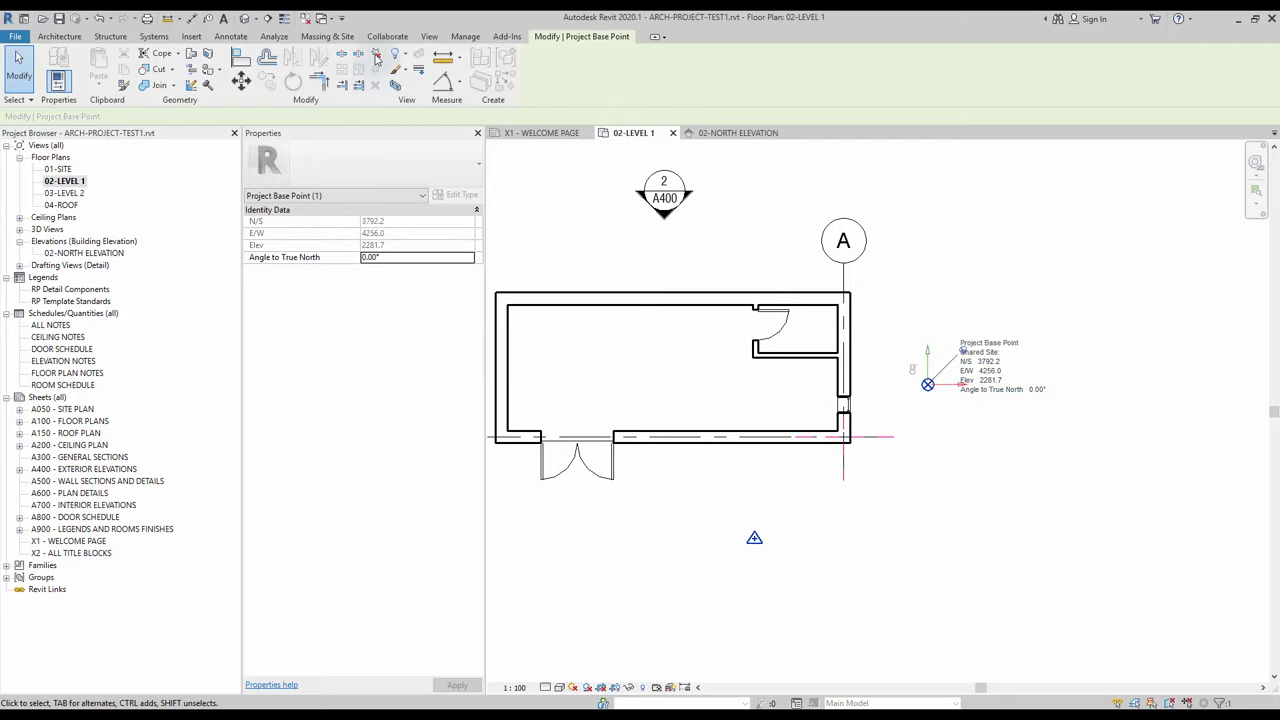
Step: Move the clipped survey point west to below the double door, and unclip it to move it southeast to about N/S -1067, E/W 5287
left_click(754, 541)
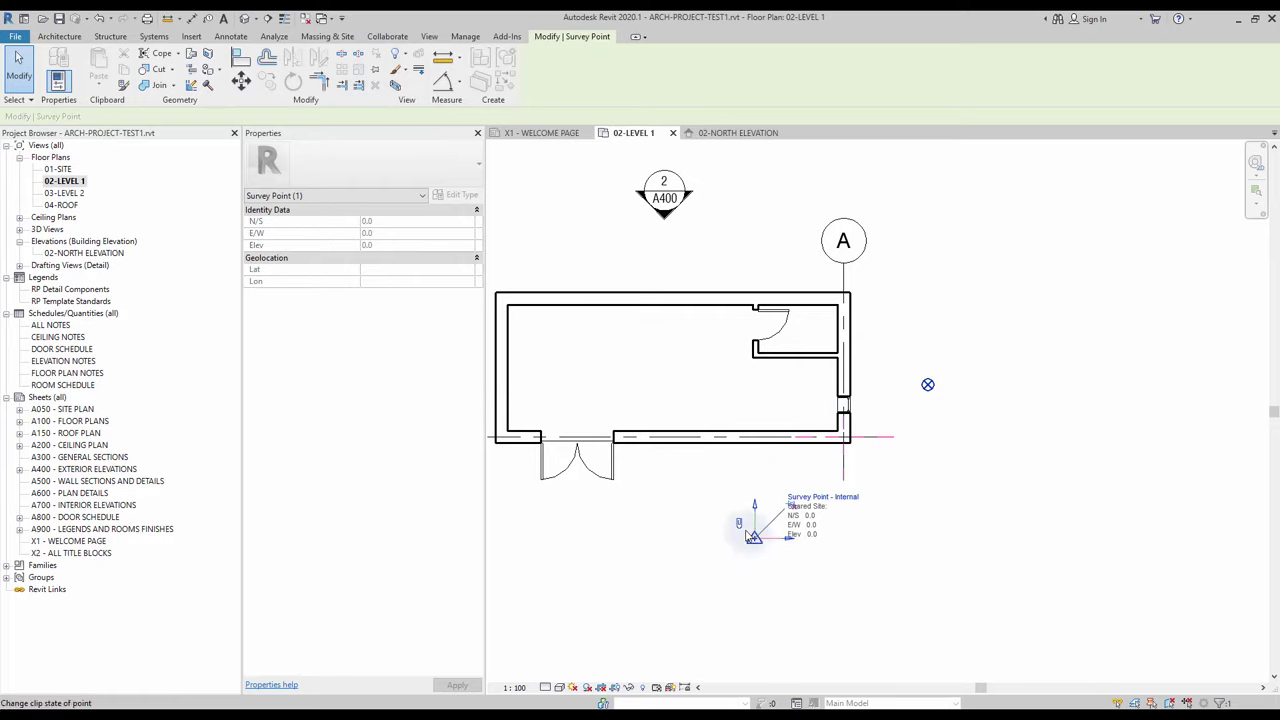
mouse_move(754, 537)
left_mouse_down()
mouse_move(691, 486)
mouse_move(666, 509)
mouse_move(660, 545)
left_mouse_up()
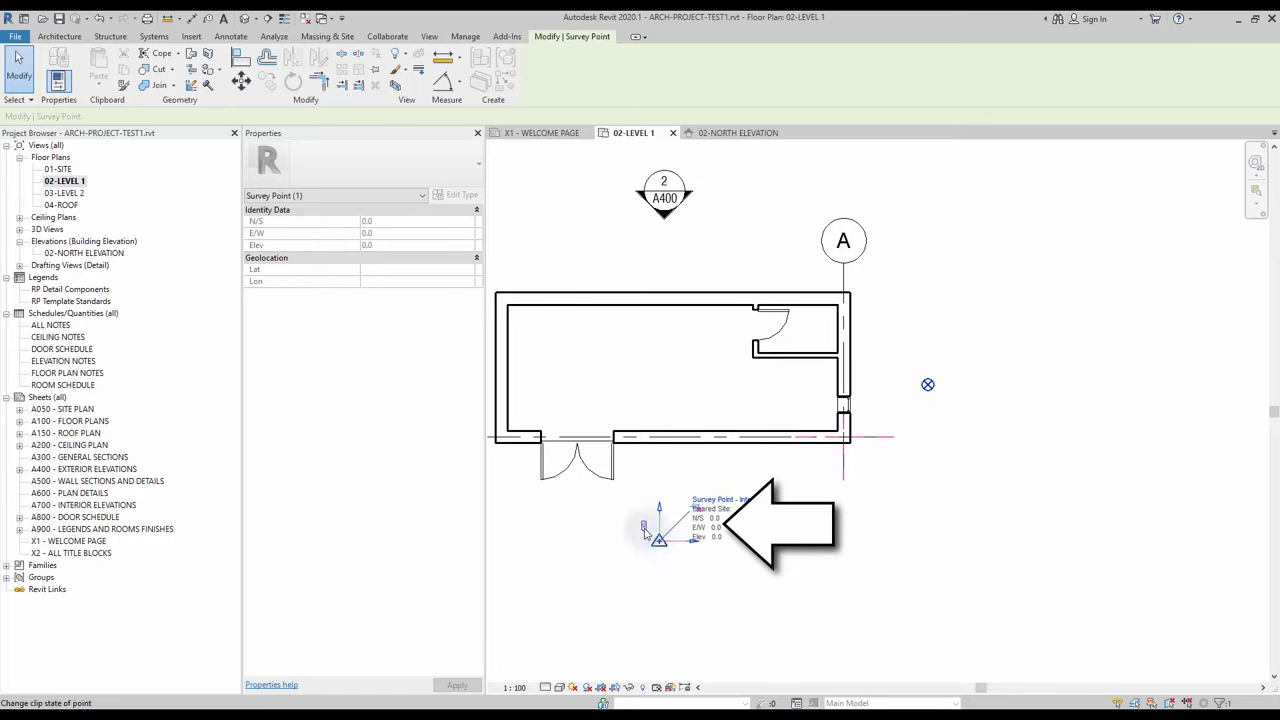
mouse_move(668, 557)
left_mouse_down()
mouse_move(841, 562)
mouse_move(882, 600)
left_mouse_up()
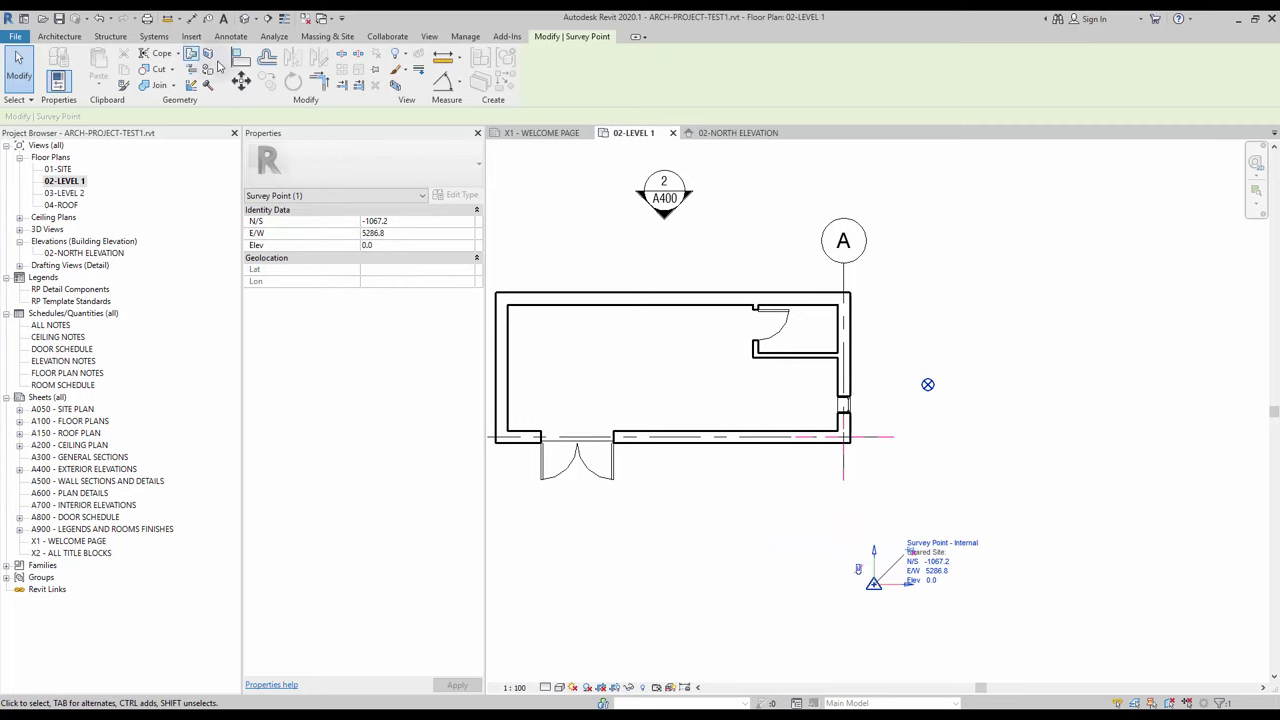
Step: Place a spot coordinate of type RP - Spot Coord Horizontal (Survey Point) with a leader at the building's southeast outer corner
left_click(241, 42)
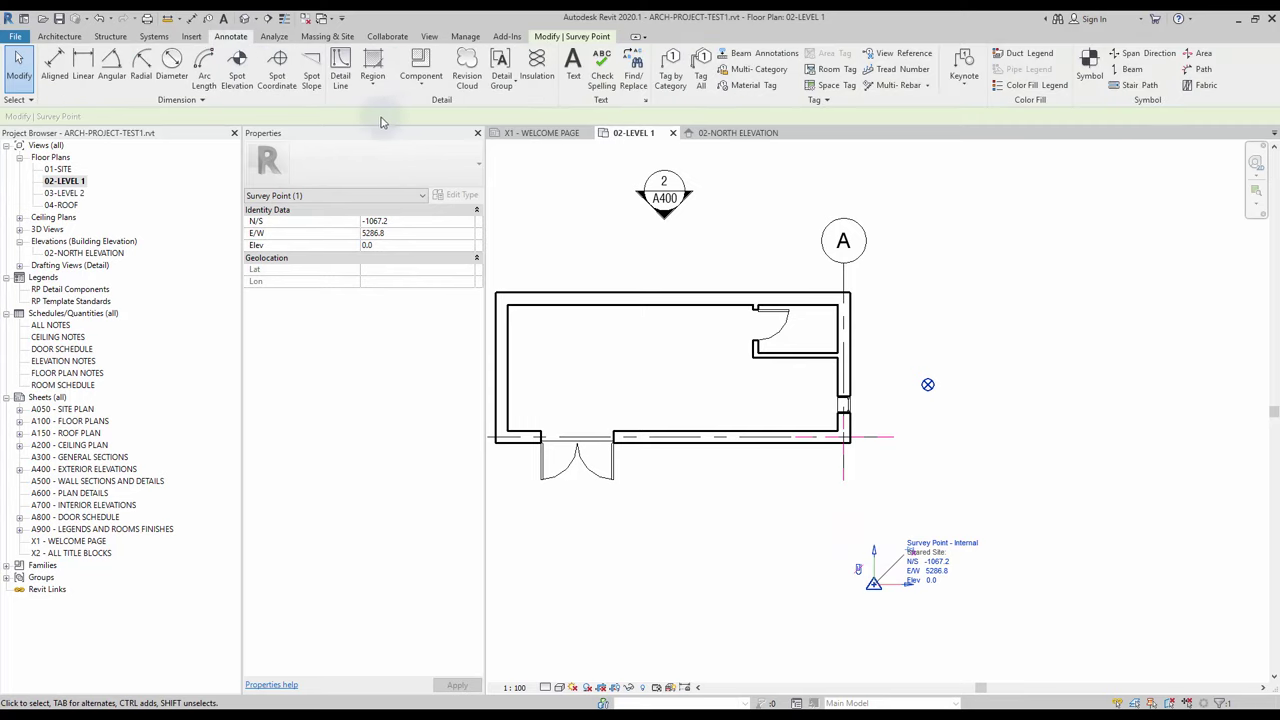
left_click(277, 72)
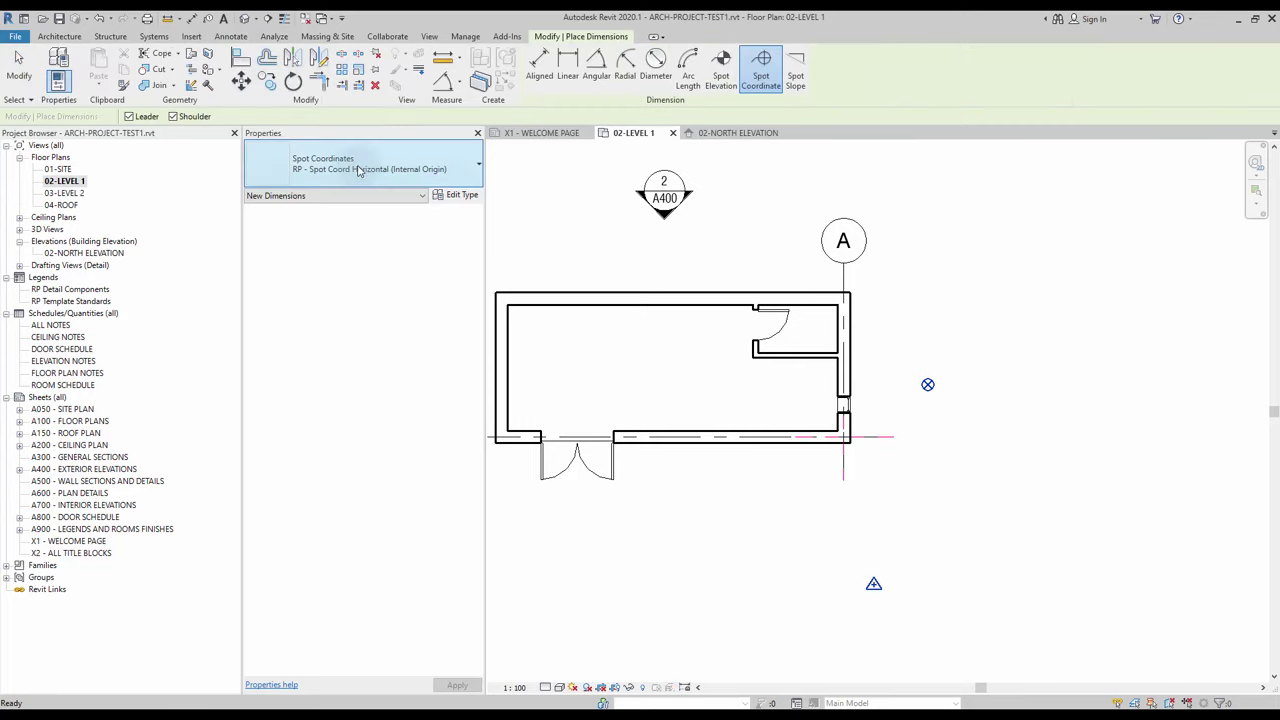
left_click(360, 168)
left_click(360, 276)
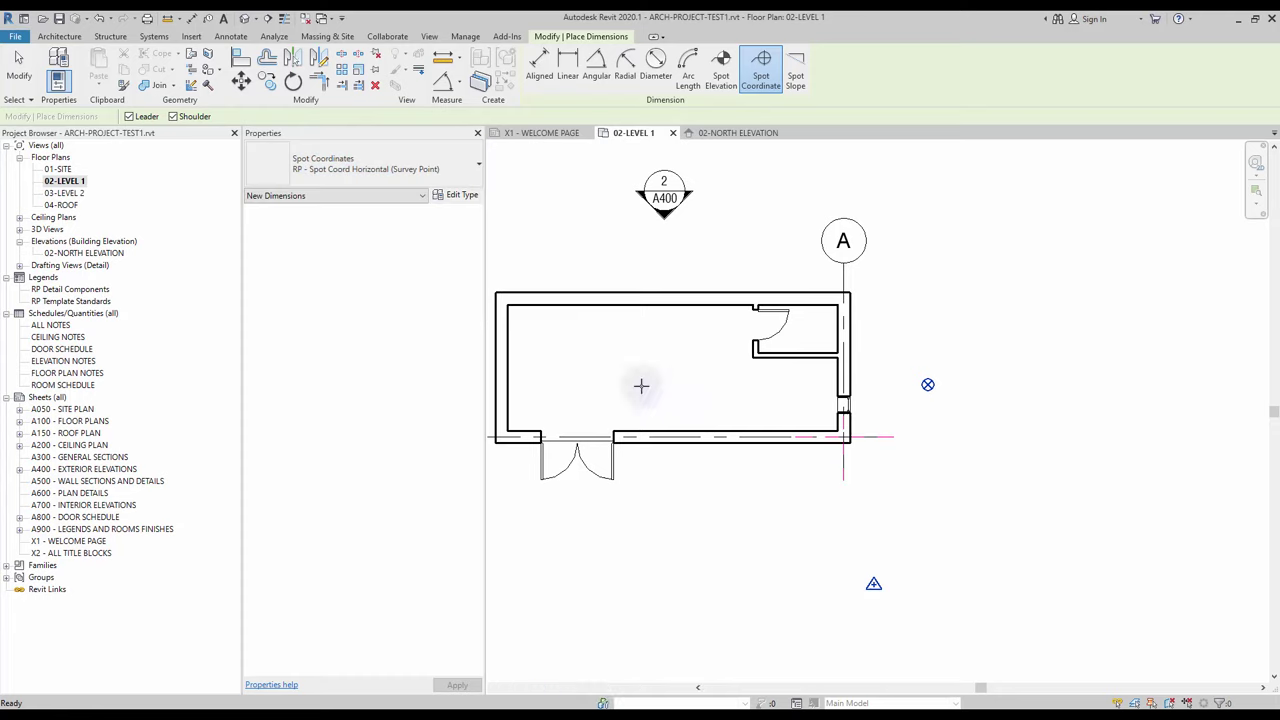
left_click(851, 443)
left_click(932, 500)
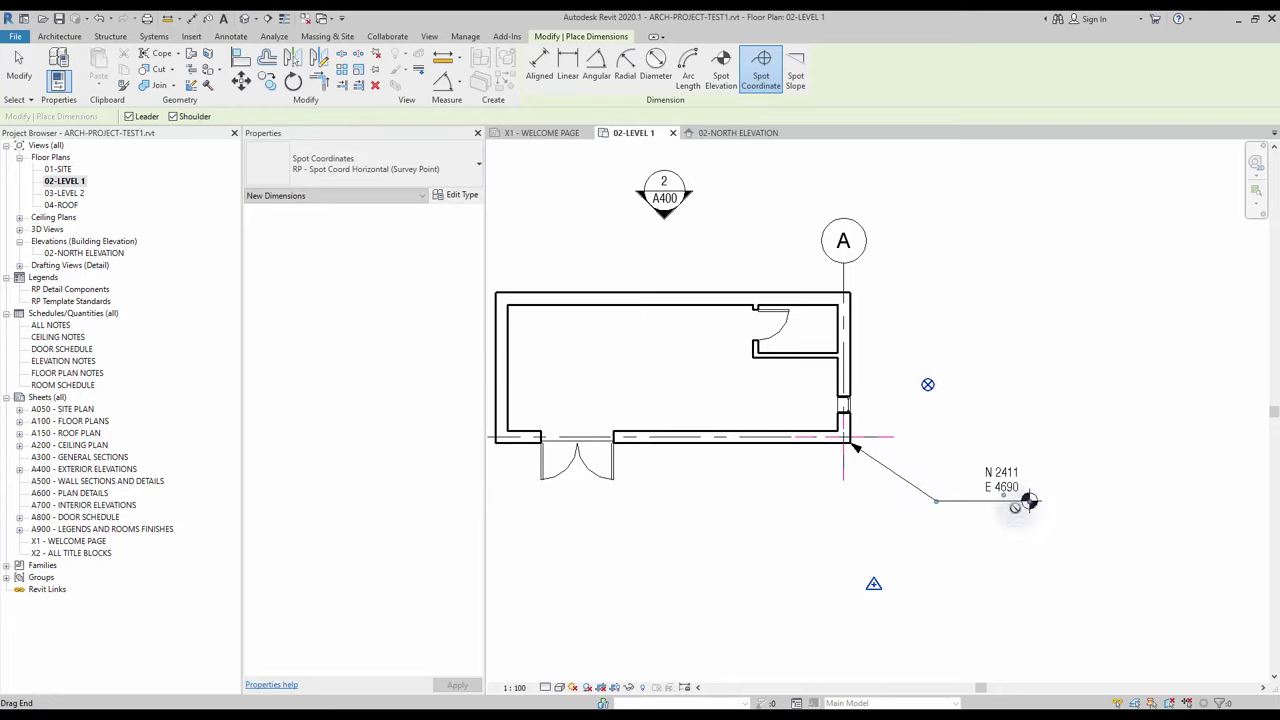
left_click(1030, 500)
key("Escape")
Step: Move the unclipped survey point west to about N/S -919, E/W 3415, and clip it to move it northwest before unclipping it again
left_click(873, 585)
left_click_drag(873, 585, 797, 578)
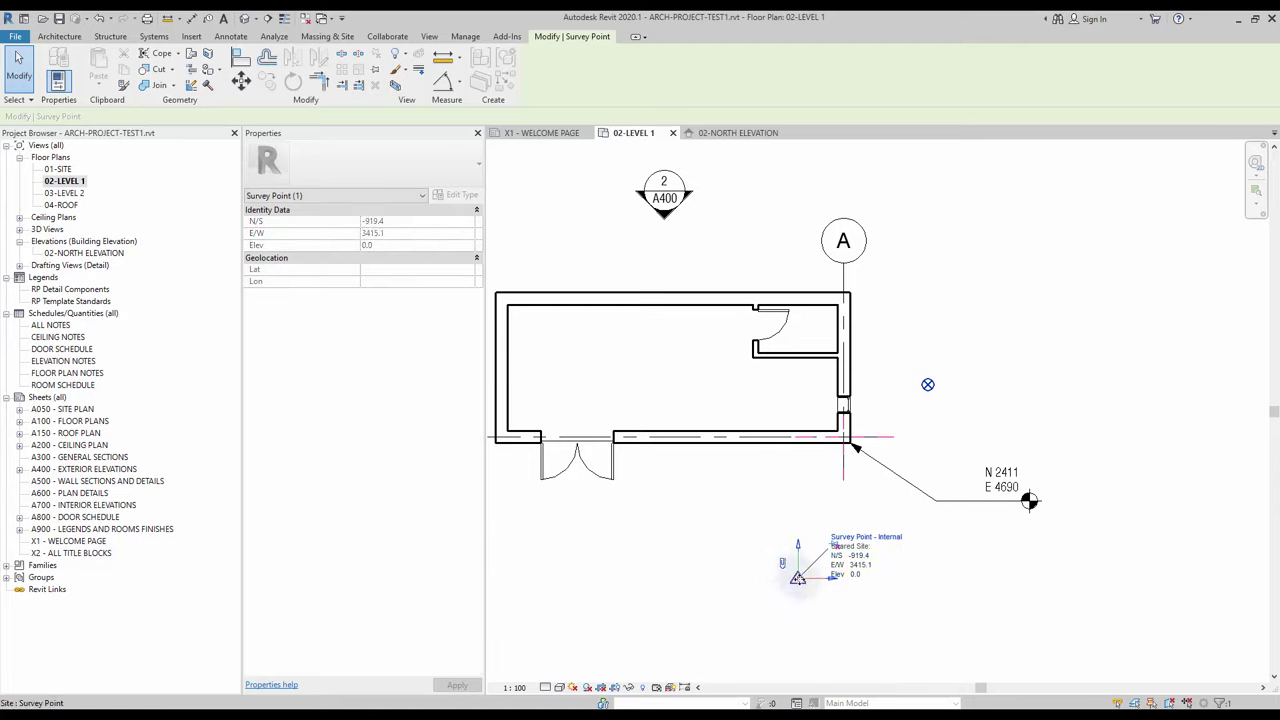
left_click_drag(783, 563, 728, 533)
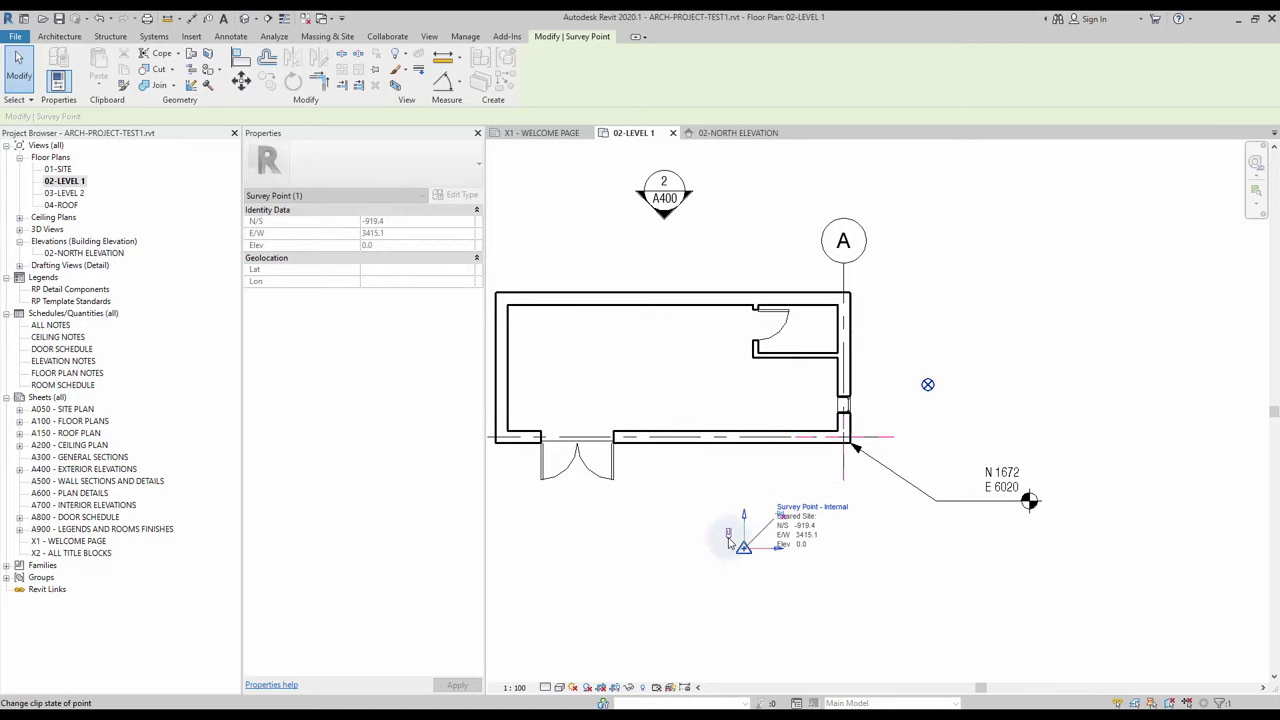
Step: Set the unclipped survey point's N/S and E/W values to 0
left_click(803, 526)
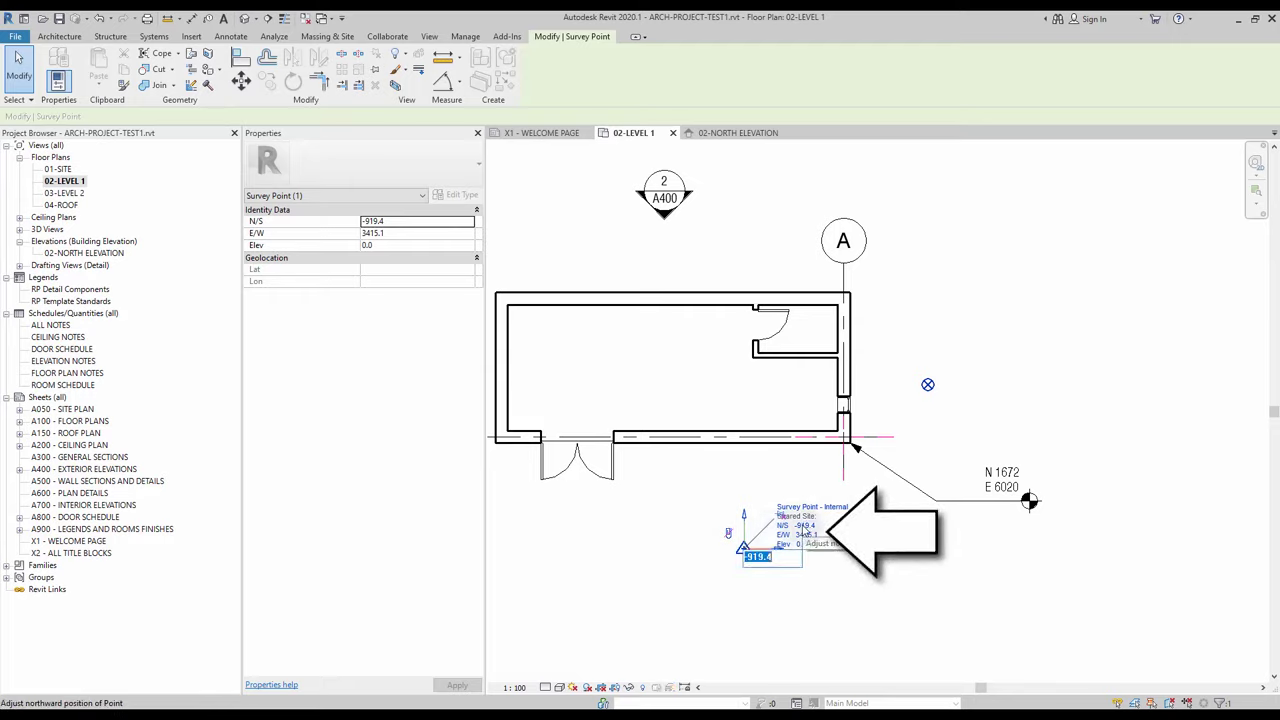
type("0")
key("Return")
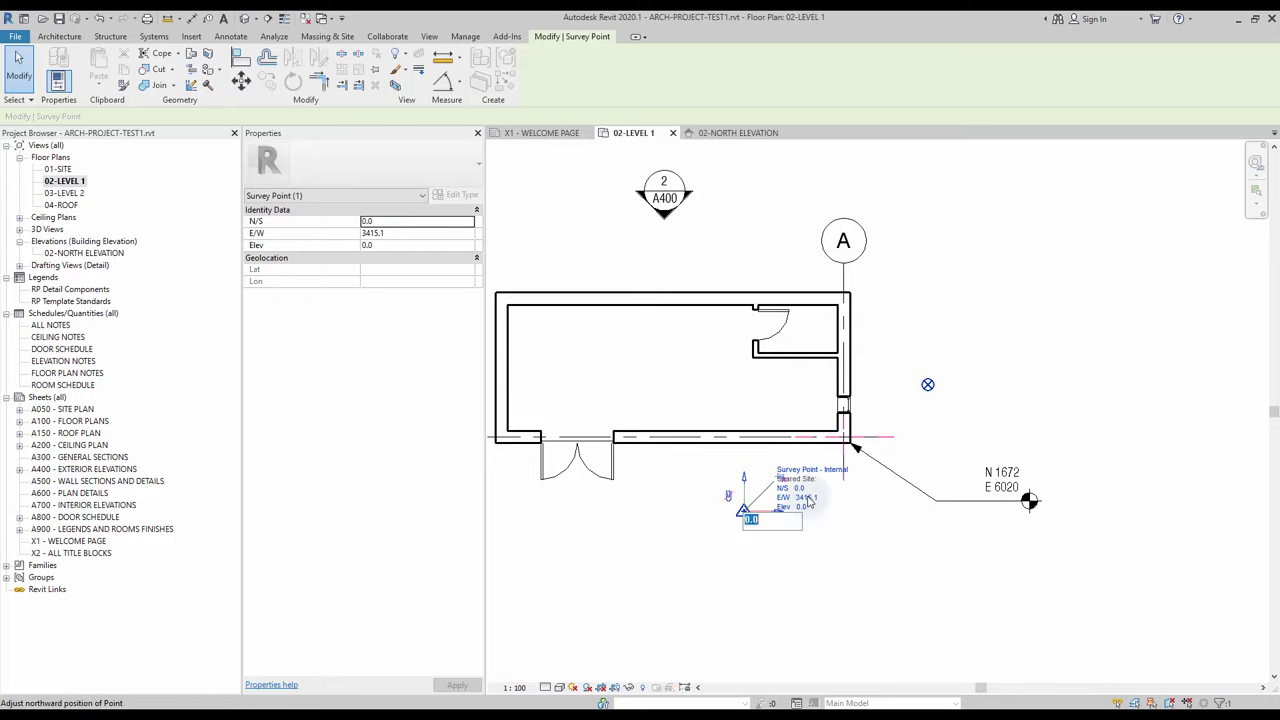
type("0")
key("Return")
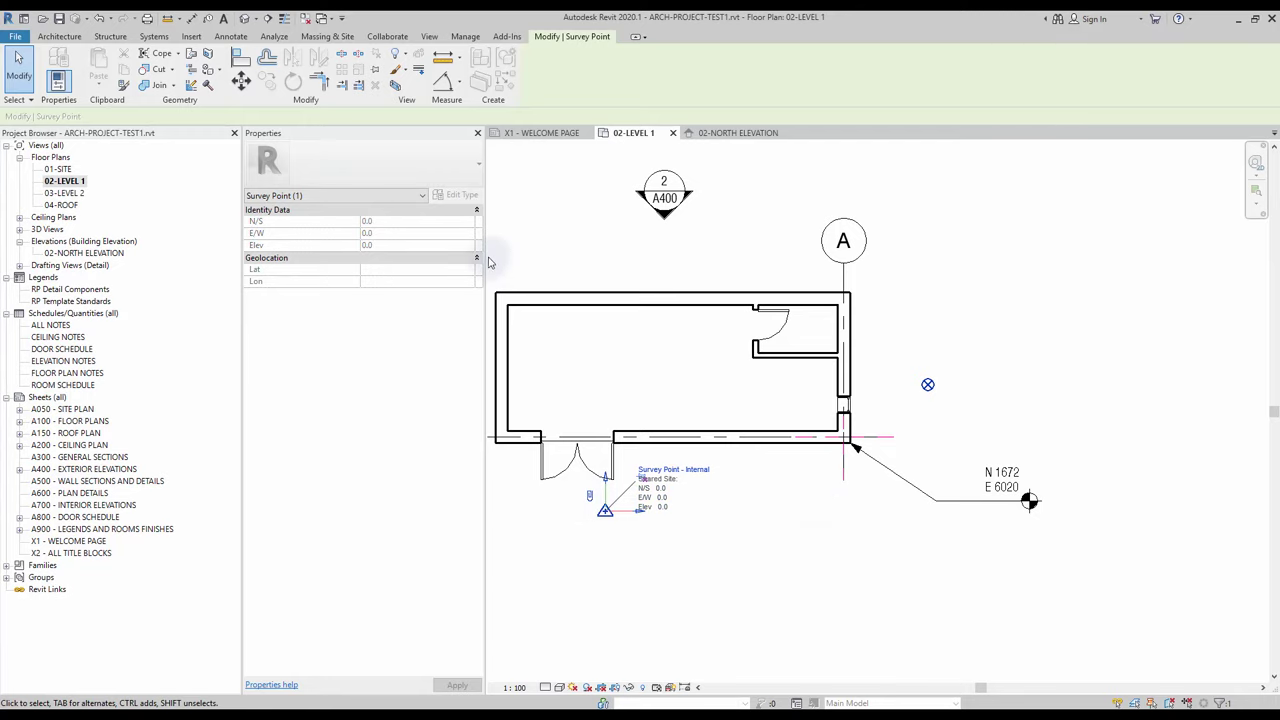
Step: Move the clipped survey point and the project base point onto the grid A intersection at the building's southeast corner
left_click(672, 520)
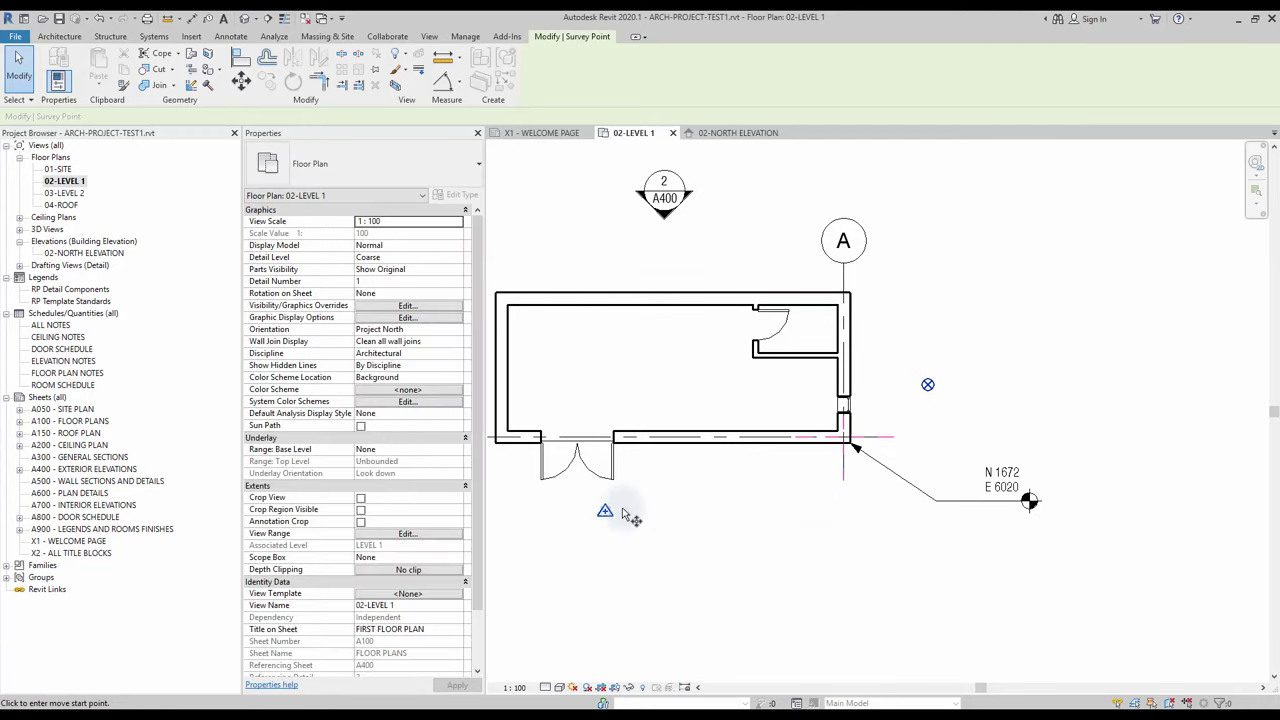
left_click_drag(606, 512, 918, 406)
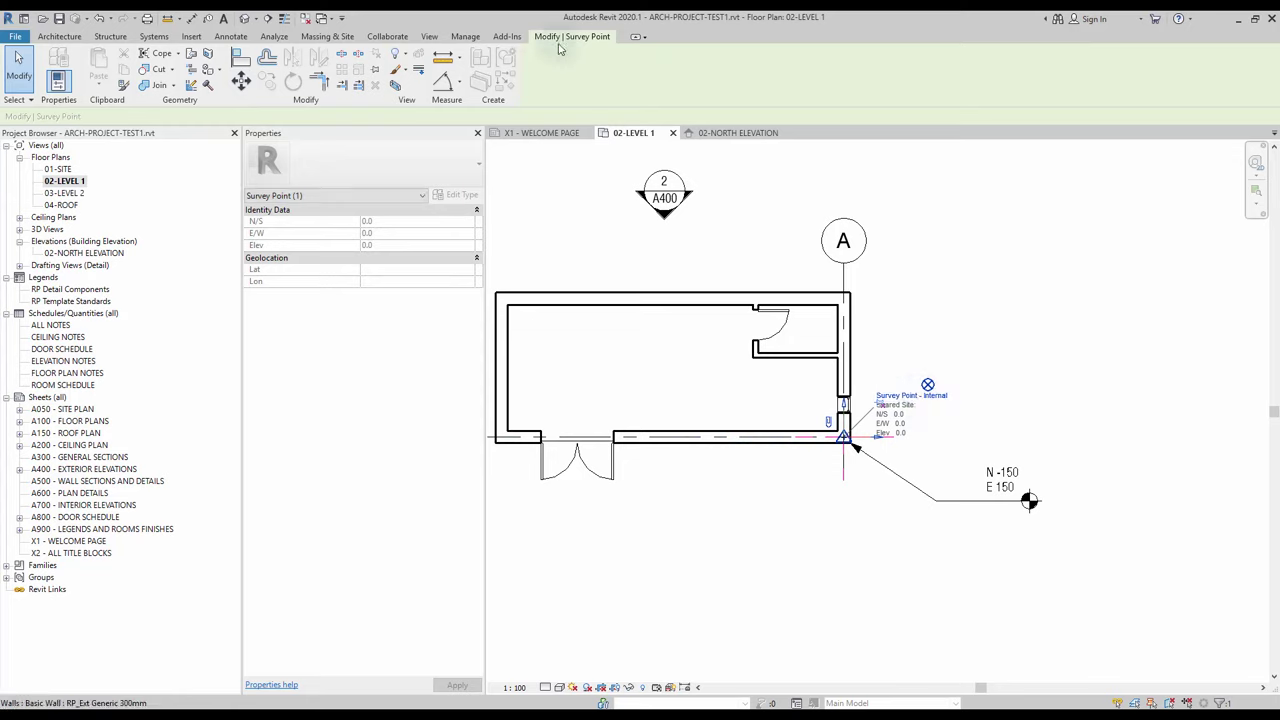
left_click(928, 388)
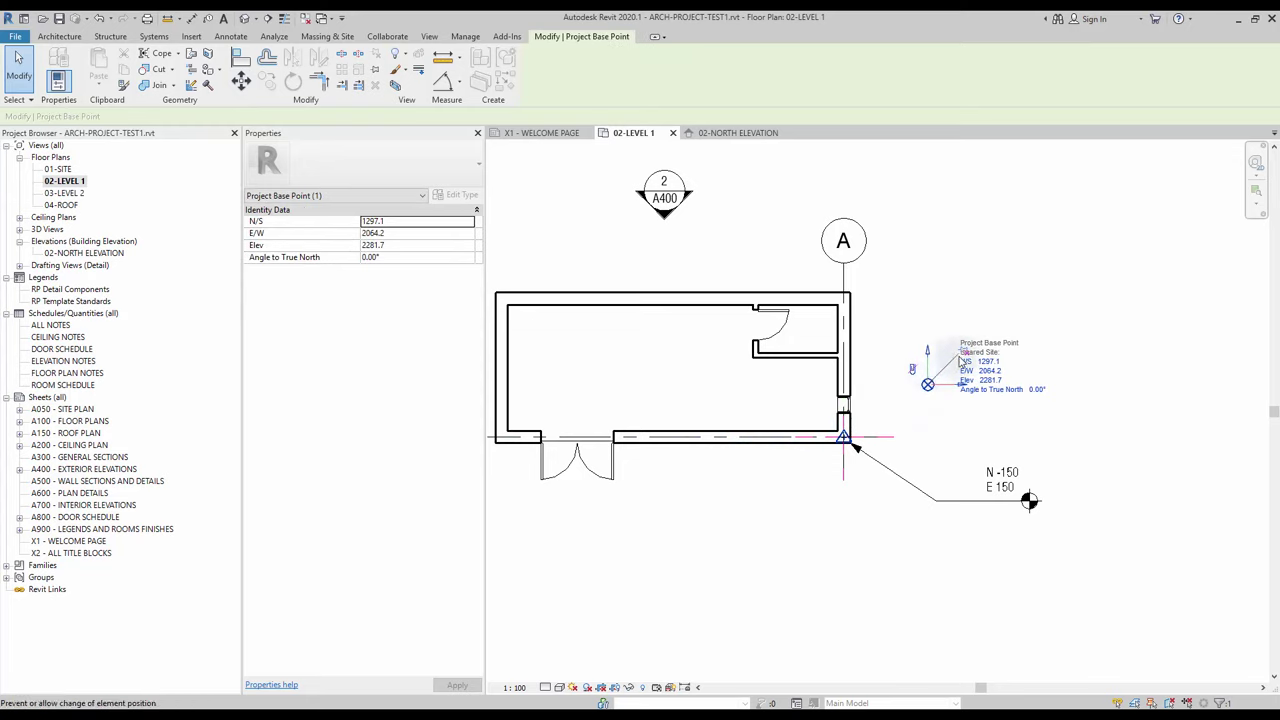
key("m")
key("v")
left_click(928, 388)
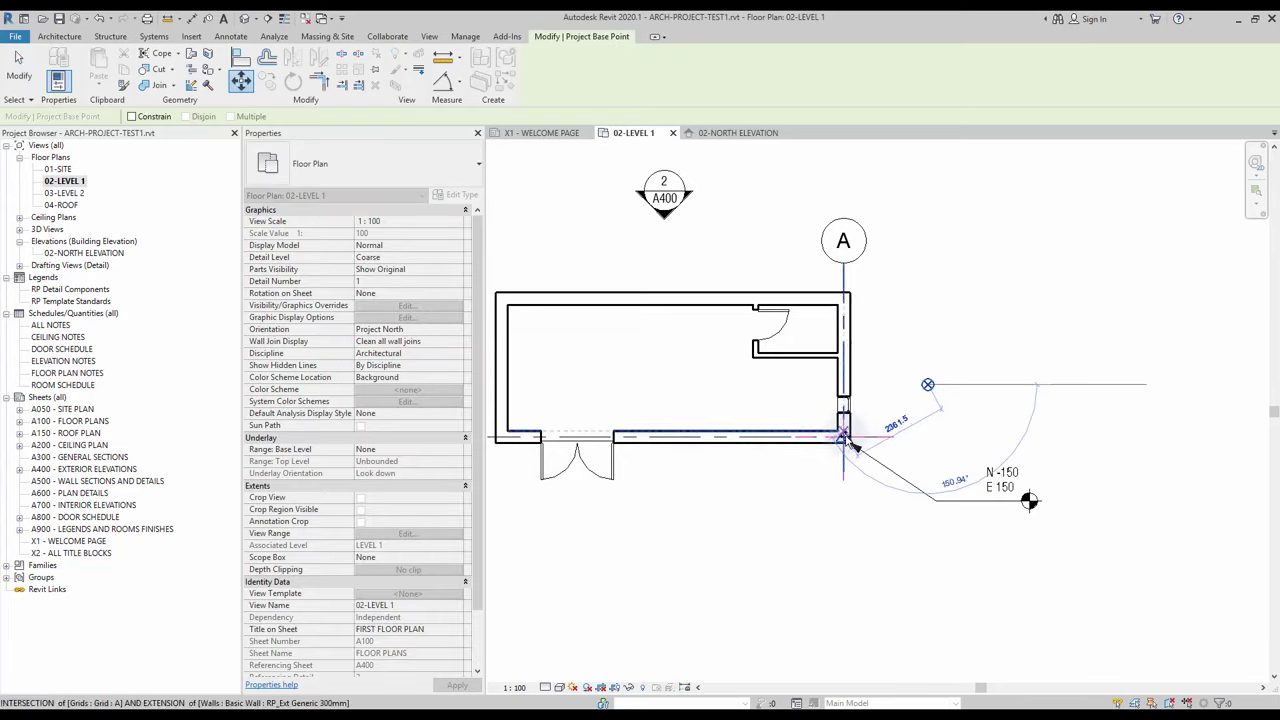
left_click(843, 437)
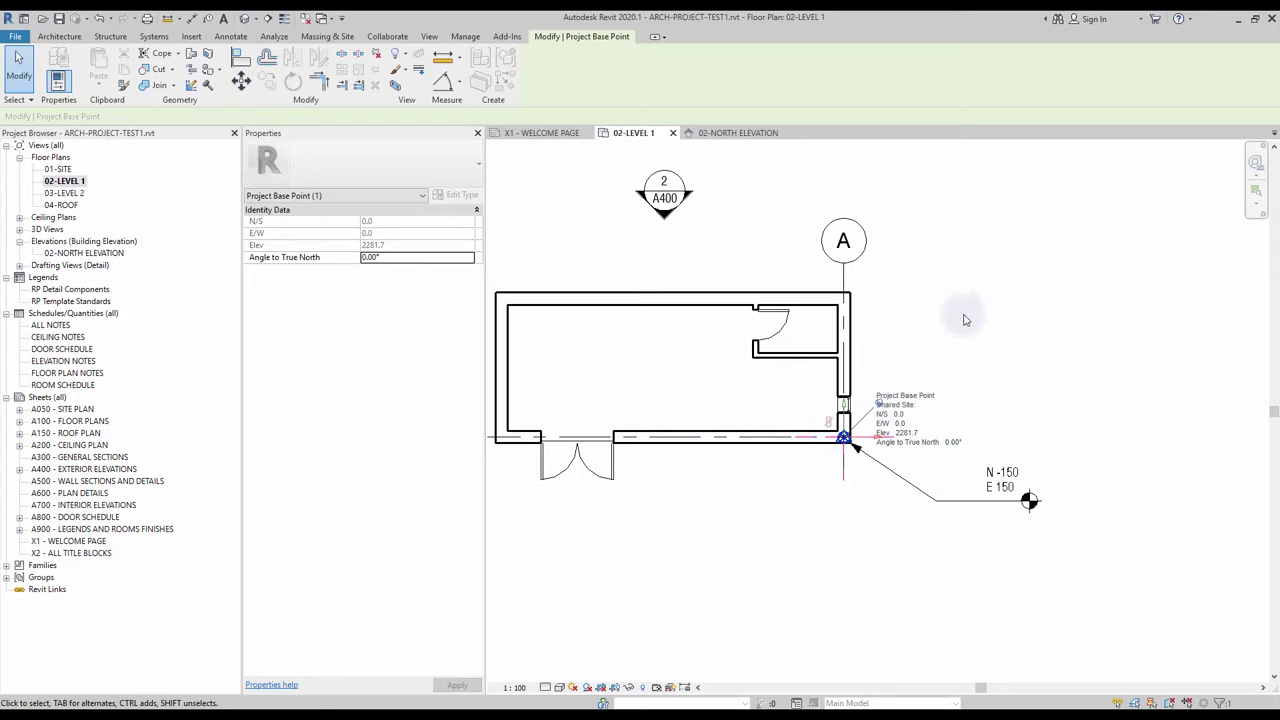
left_click(972, 316)
Step: Add the text note INTERNAL ORIGIN (0,0,0) east of the building, using the RP 2.4mm Swiss Red type
key("t")
key("x")
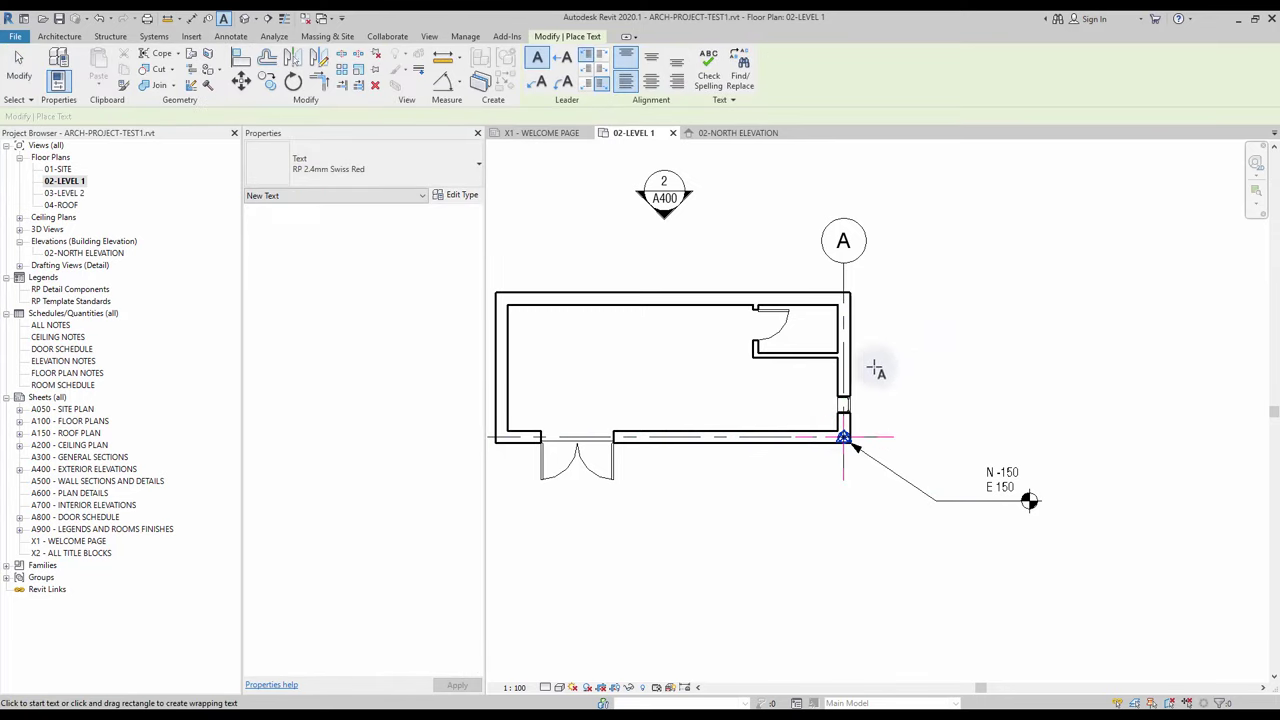
left_click_drag(875, 347, 1206, 417)
type("INTERNAL 0")
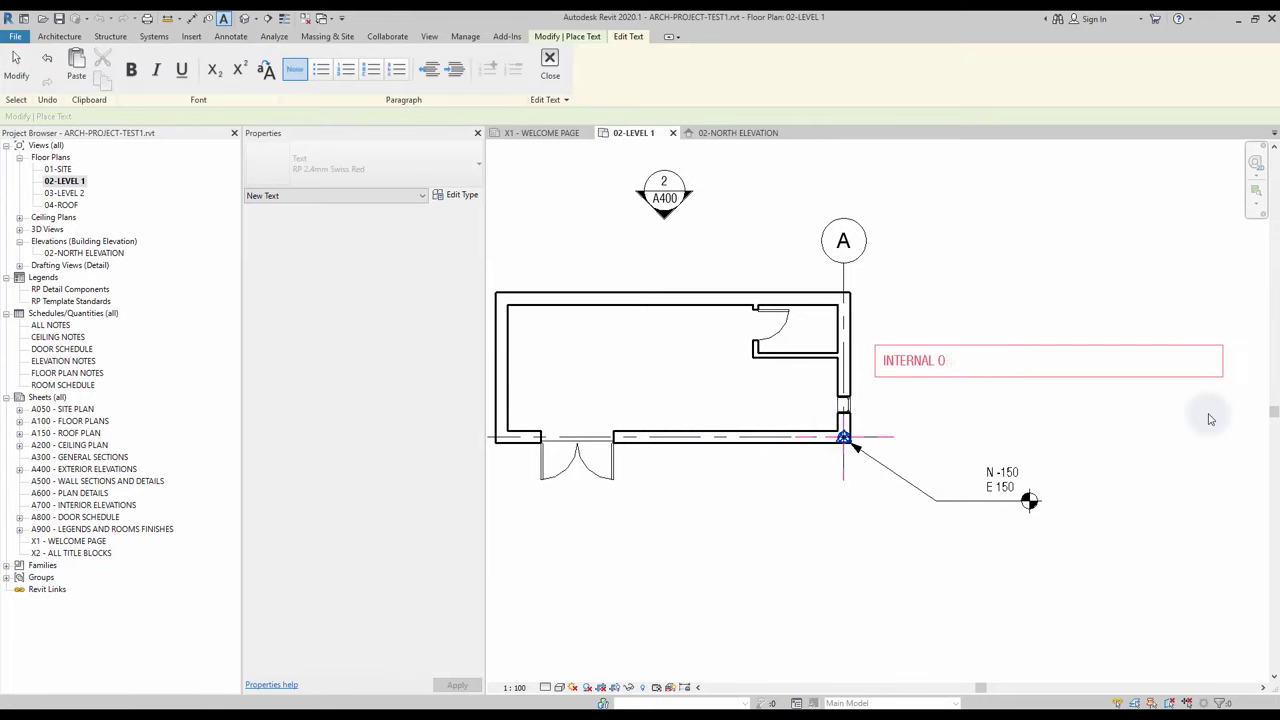
type(")")
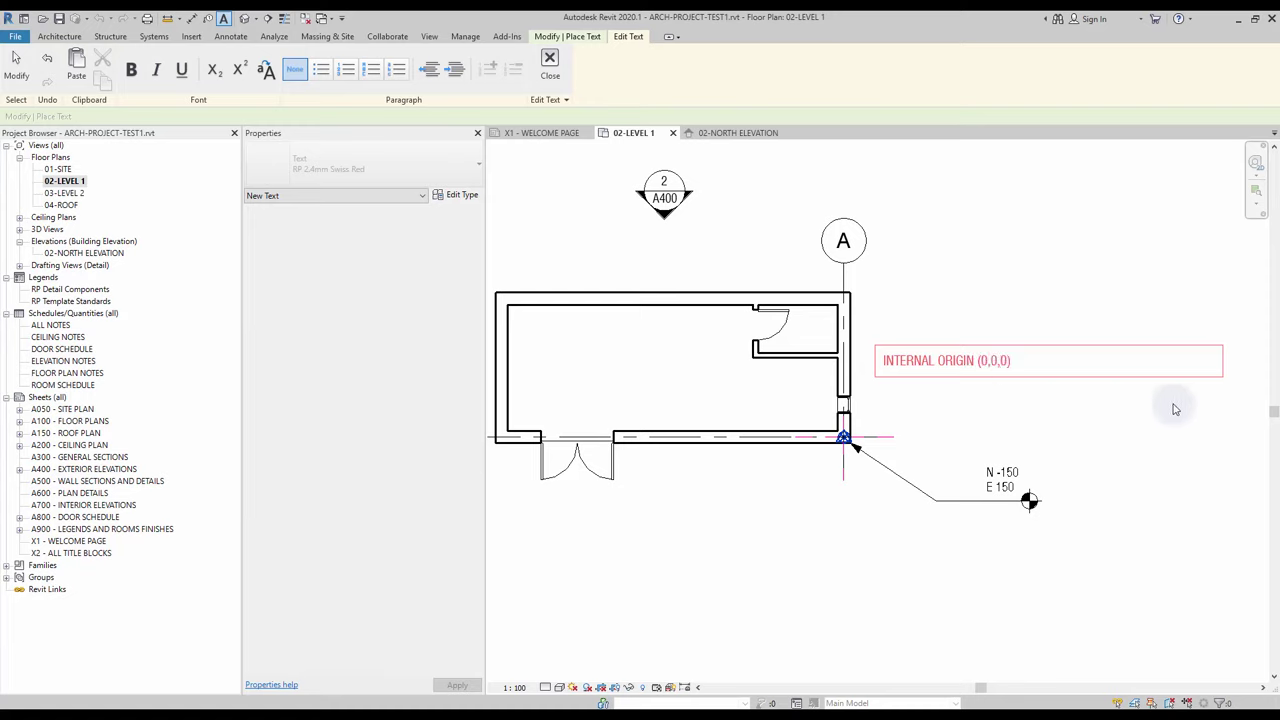
left_click(1184, 409)
key("Escape")
Step: Move the INTERNAL ORIGIN note closer to the grid intersection and add a leader pointing at the origin
left_click_drag(875, 349, 890, 392, "ctrl")
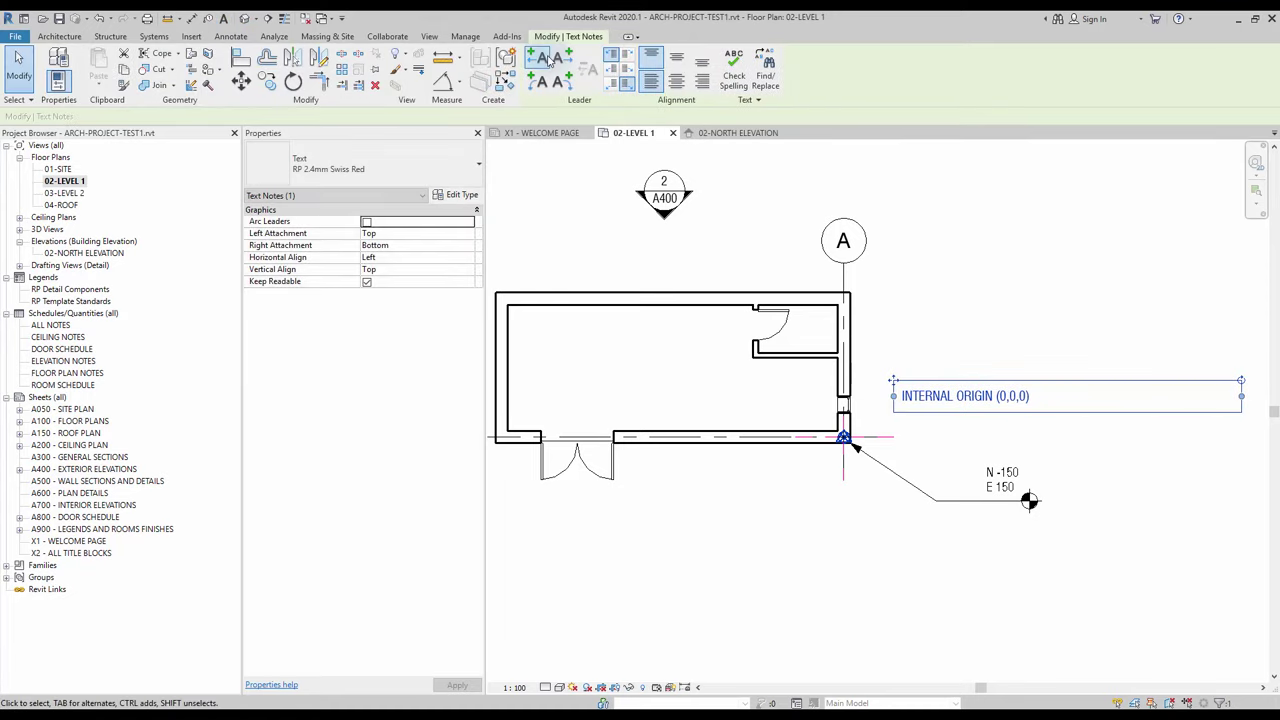
left_click_drag(794, 400, 855, 430)
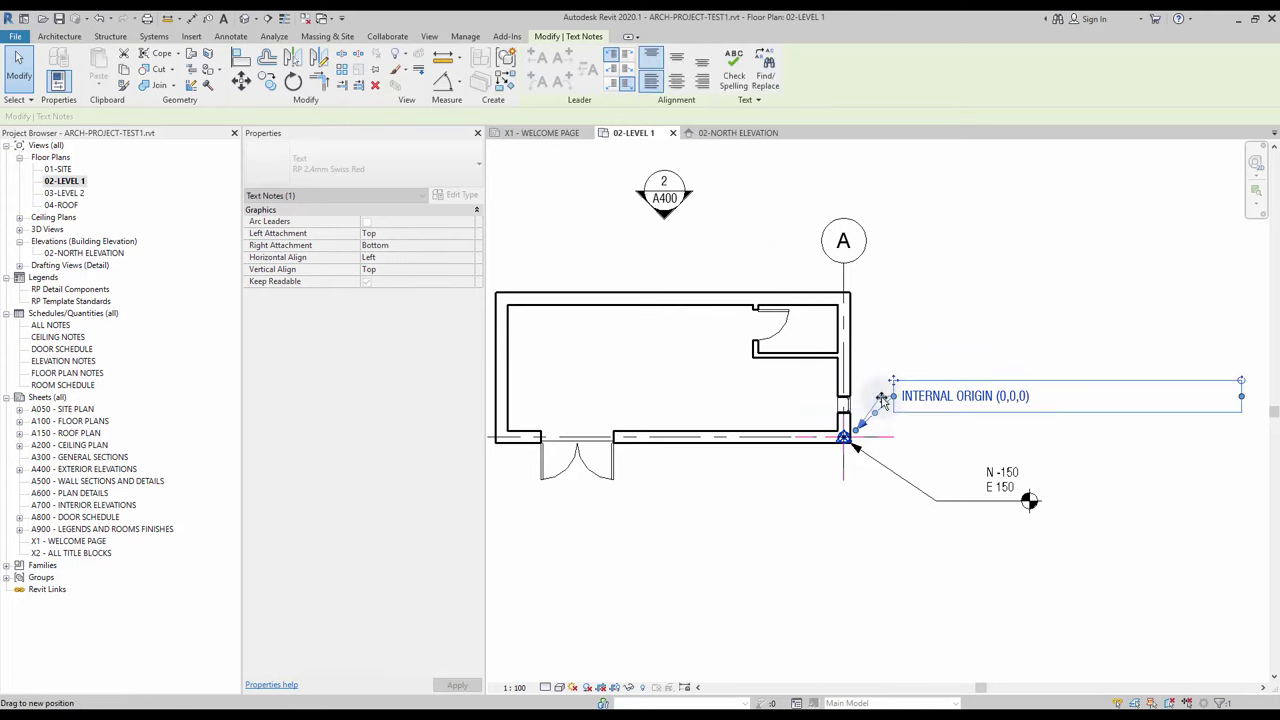
left_click(940, 175)
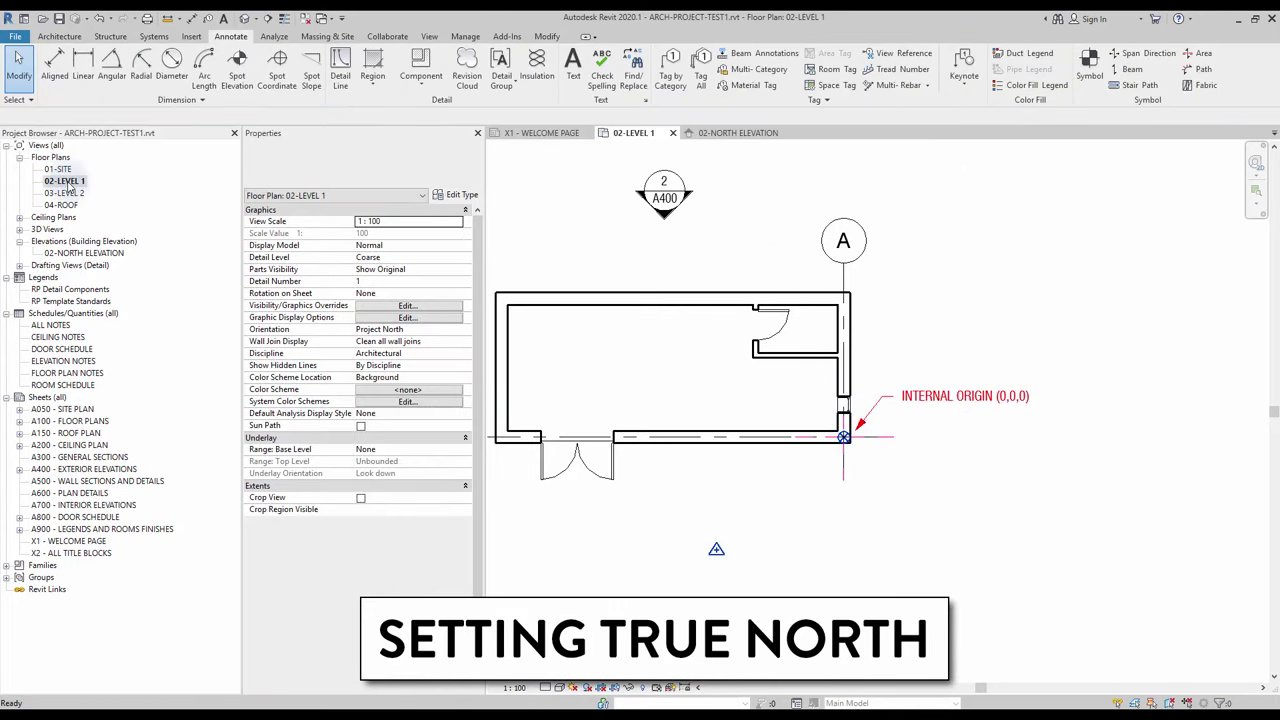
Step: Duplicate the 02-LEVEL 1 floor plan without detailing and rename the copy 02-LEVEL 1 True North
right_click(80, 183)
mouse_move(168, 293)
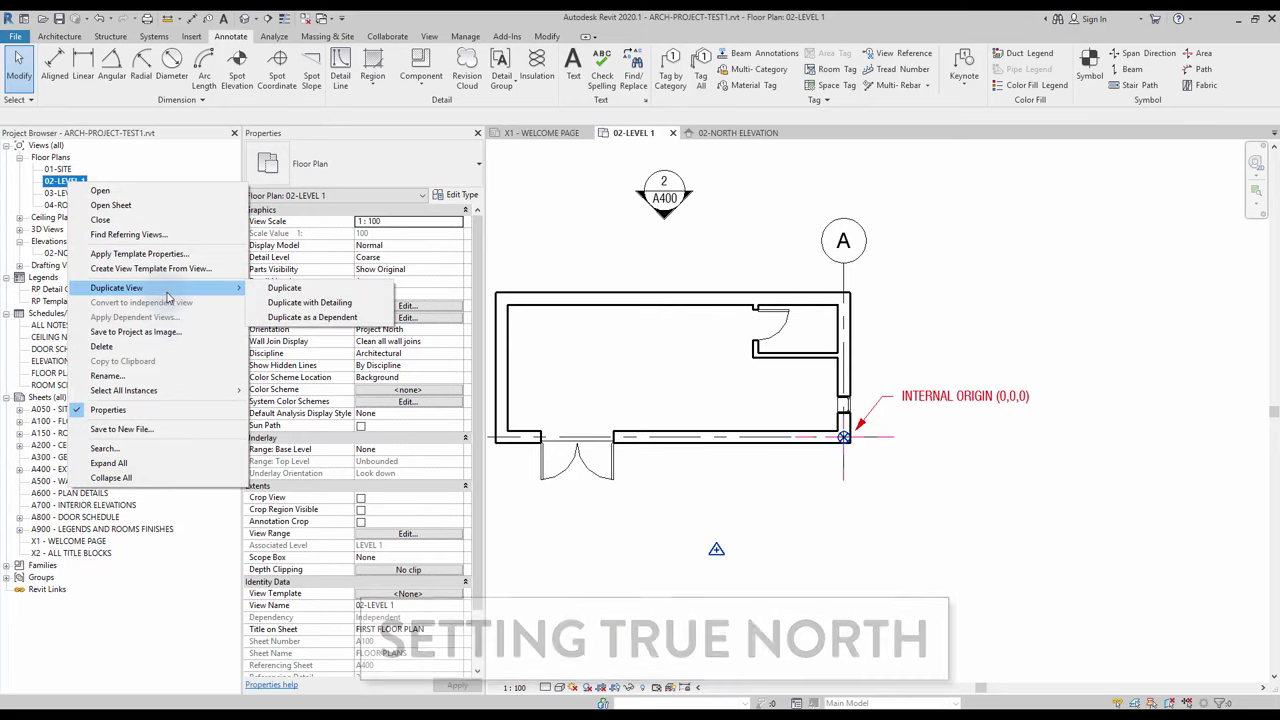
left_click(284, 288)
right_click(78, 193)
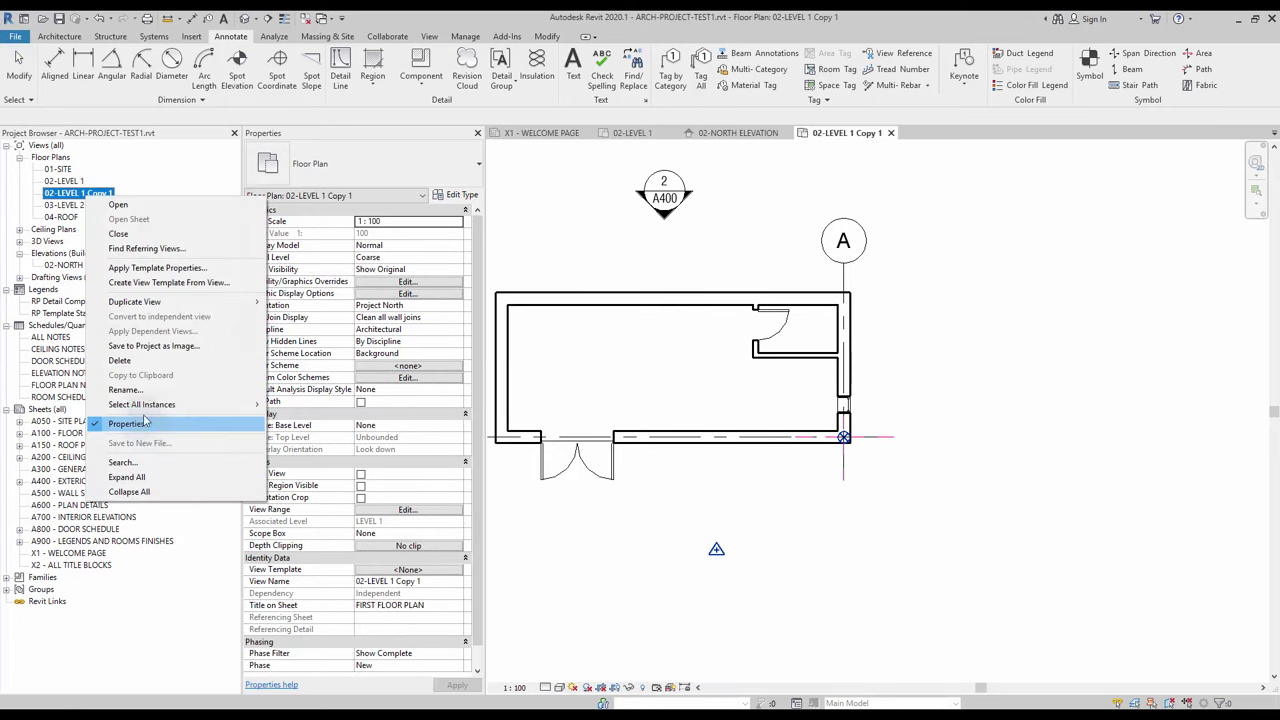
left_click(104, 192)
left_click(104, 192)
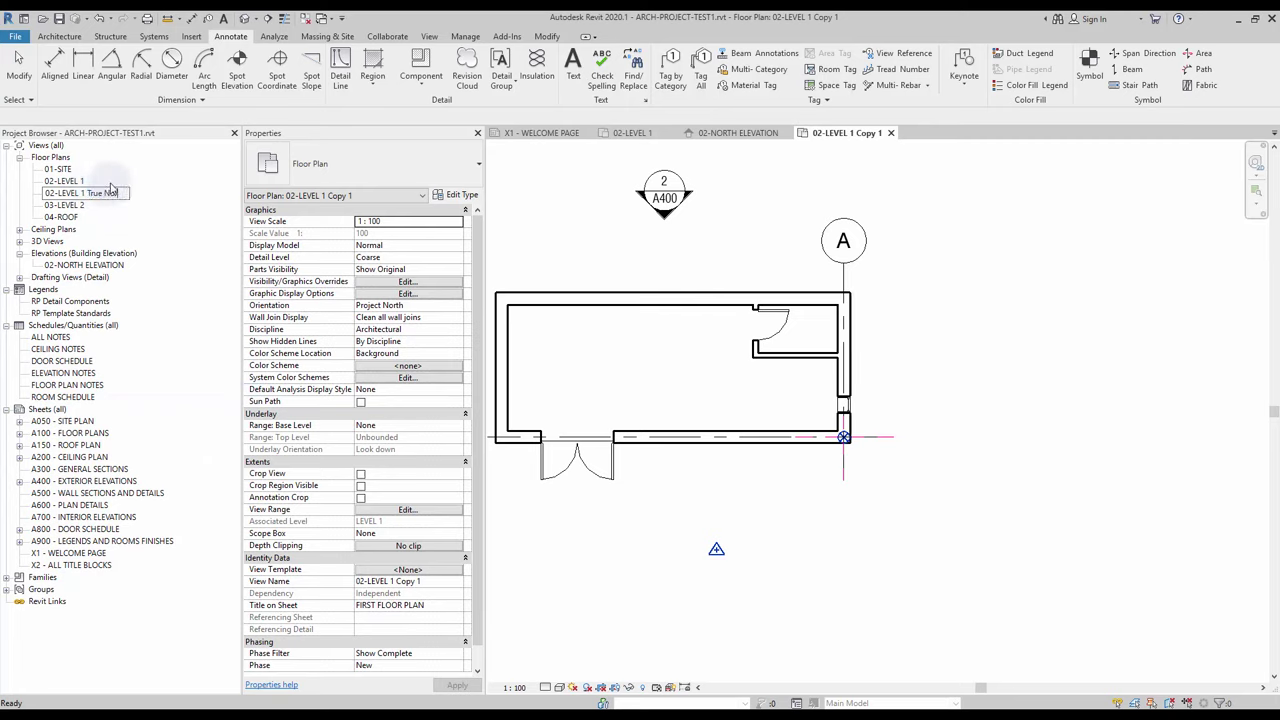
type("True North")
left_click(575, 284)
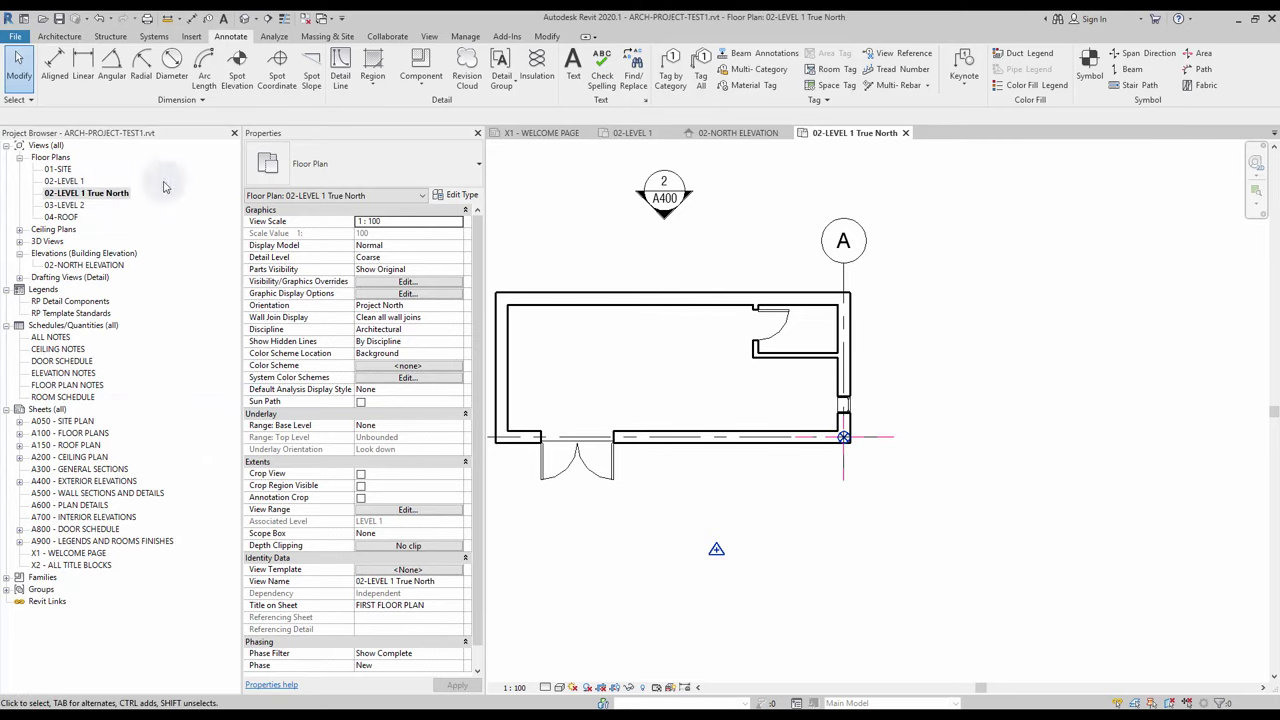
Step: In the 02-LEVEL 1 plan, set the project base point's Angle to True North to 30°
double_click(63, 182)
left_click(742, 575)
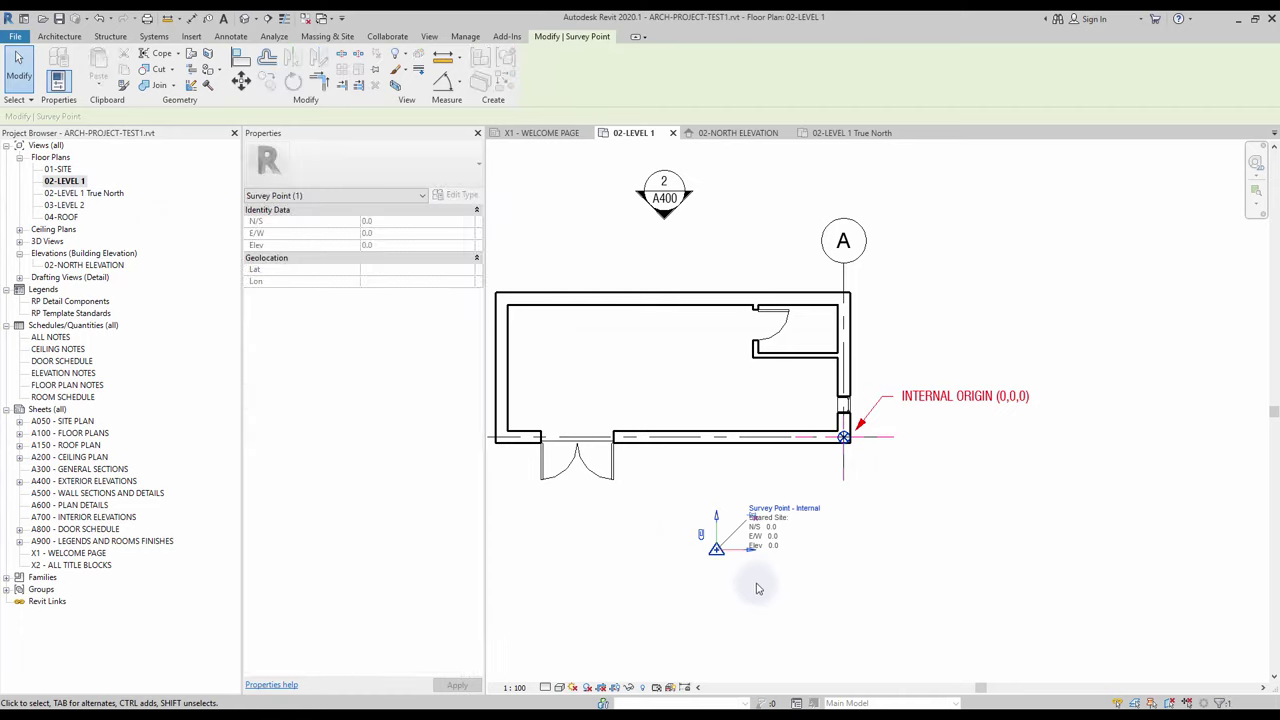
left_click(857, 445)
left_click(848, 438)
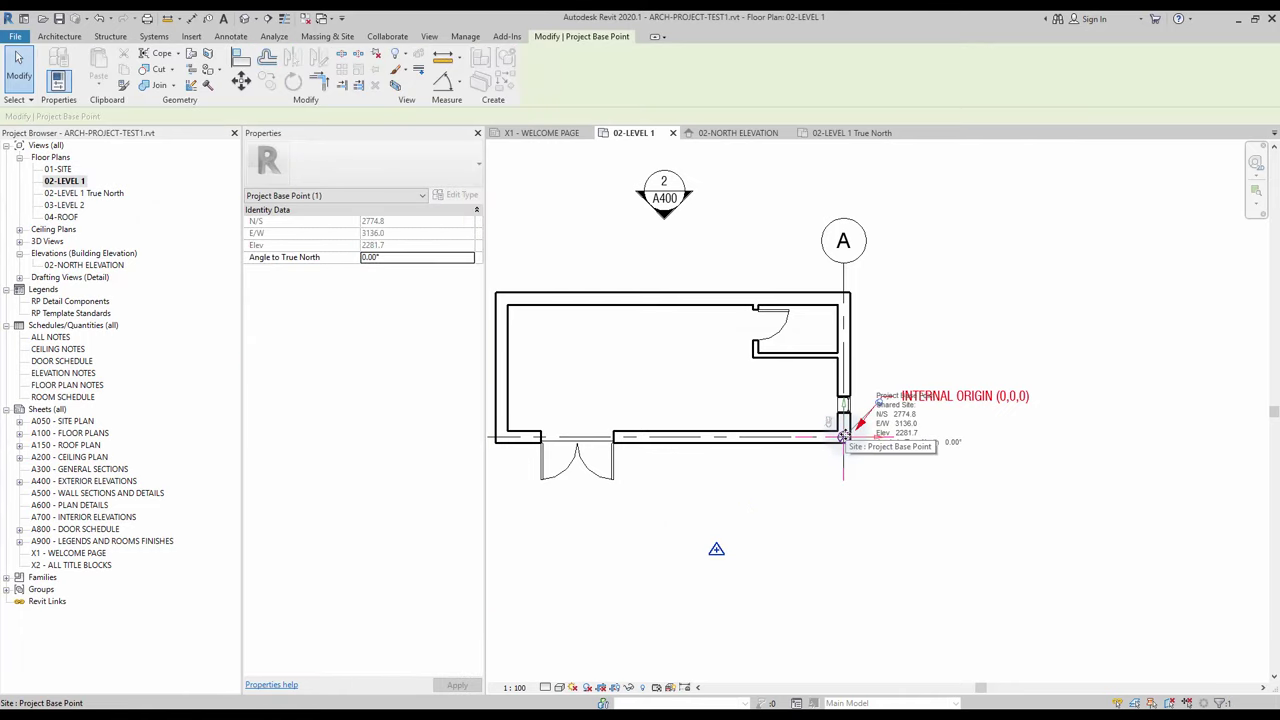
left_click(963, 447)
type("30")
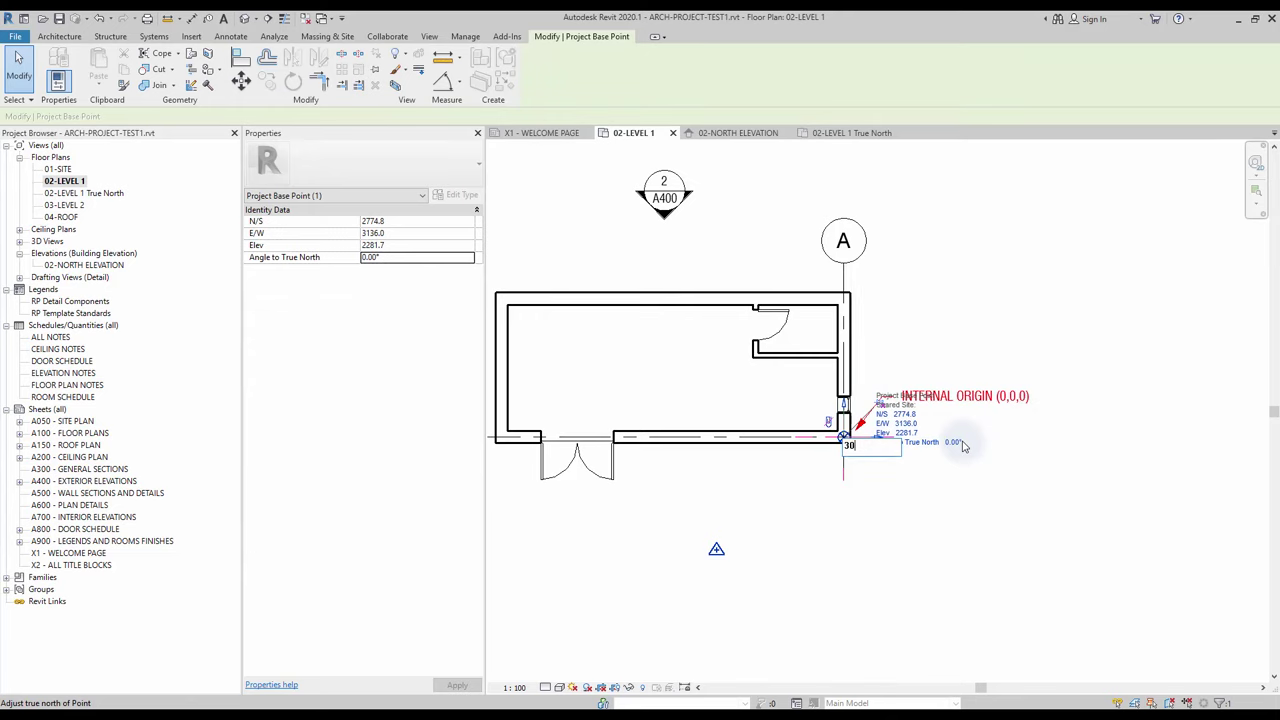
left_click(943, 514)
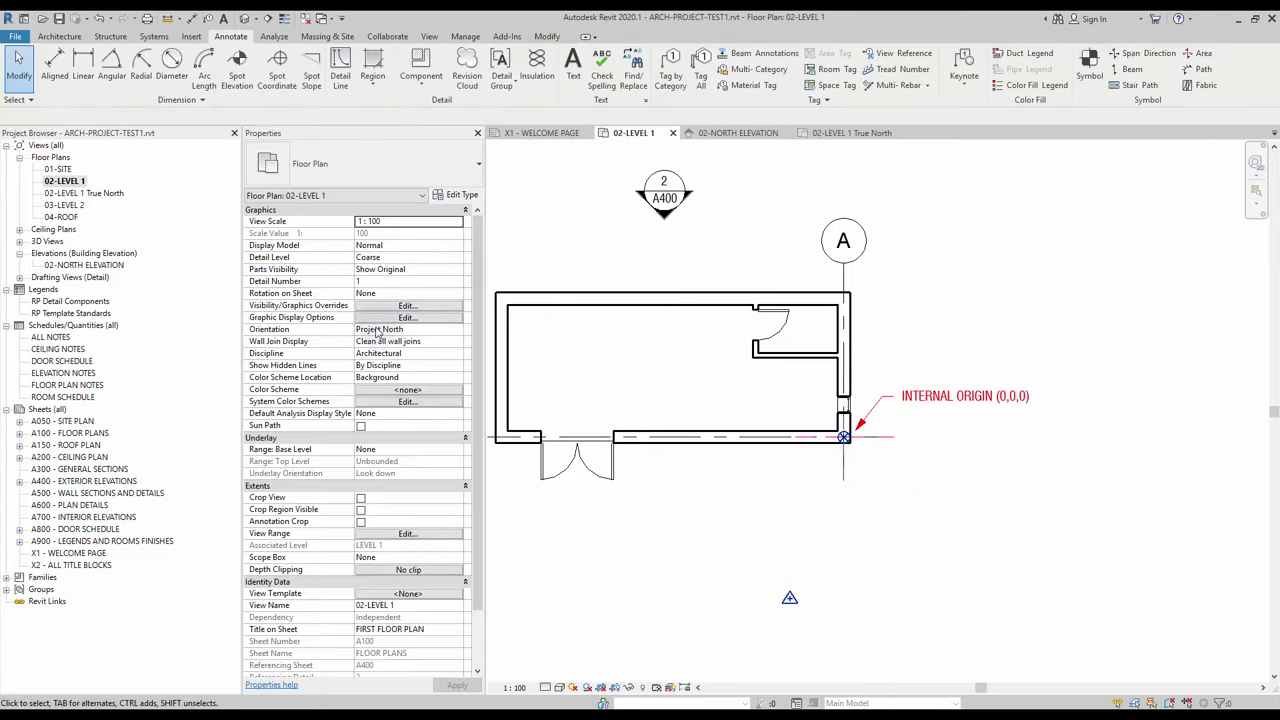
Step: Keep 02-LEVEL 1 oriented to Project North and set the orientation of the 02-LEVEL 1 True North view to True North
left_click(413, 330)
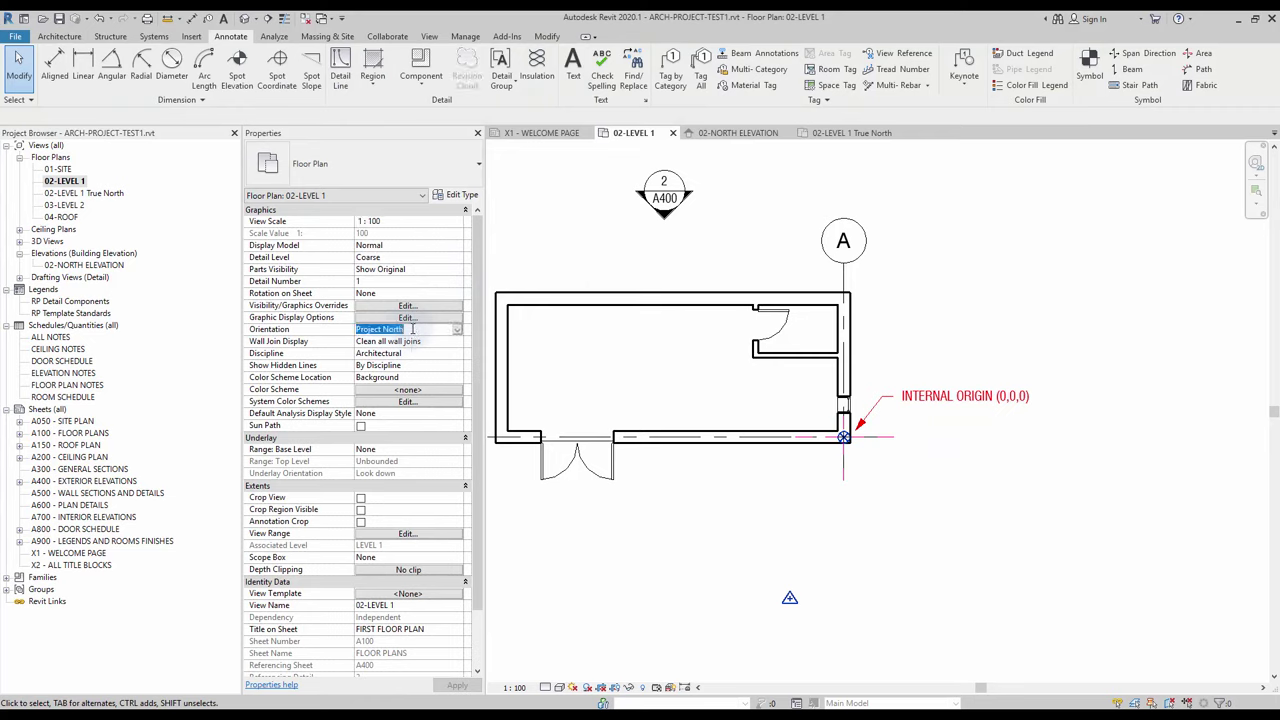
double_click(86, 193)
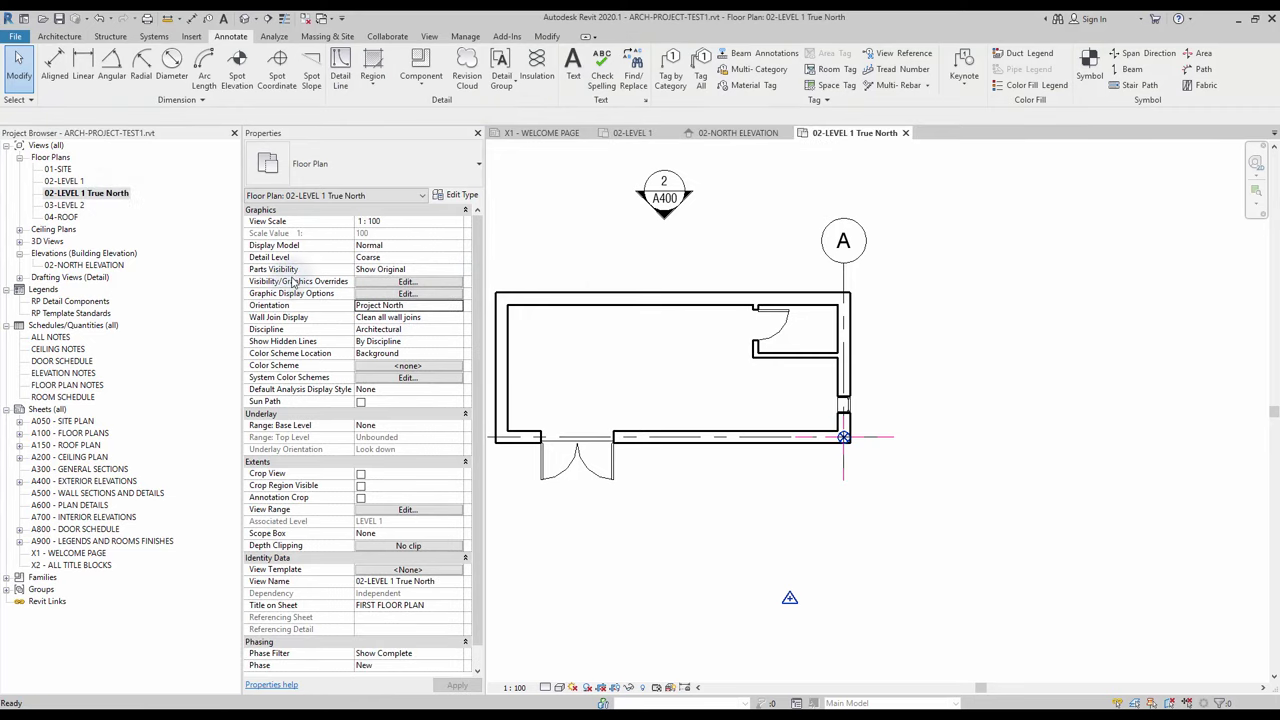
left_click(458, 306)
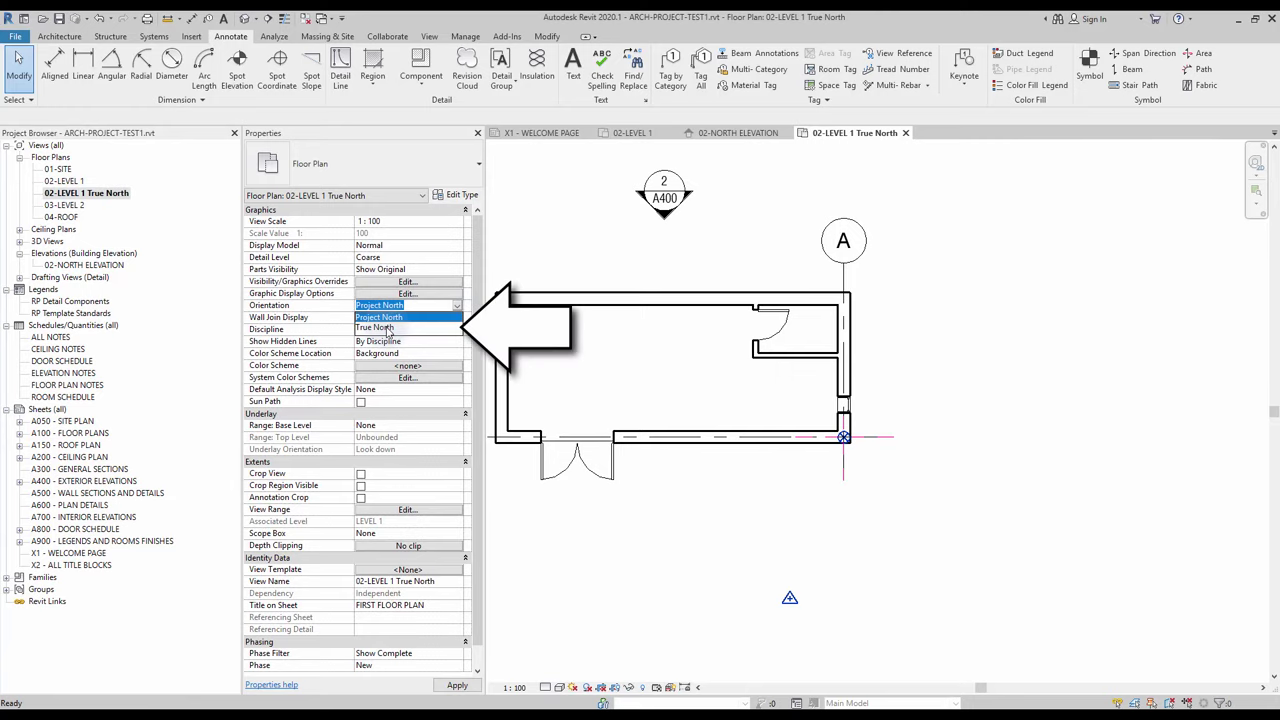
left_click(386, 330)
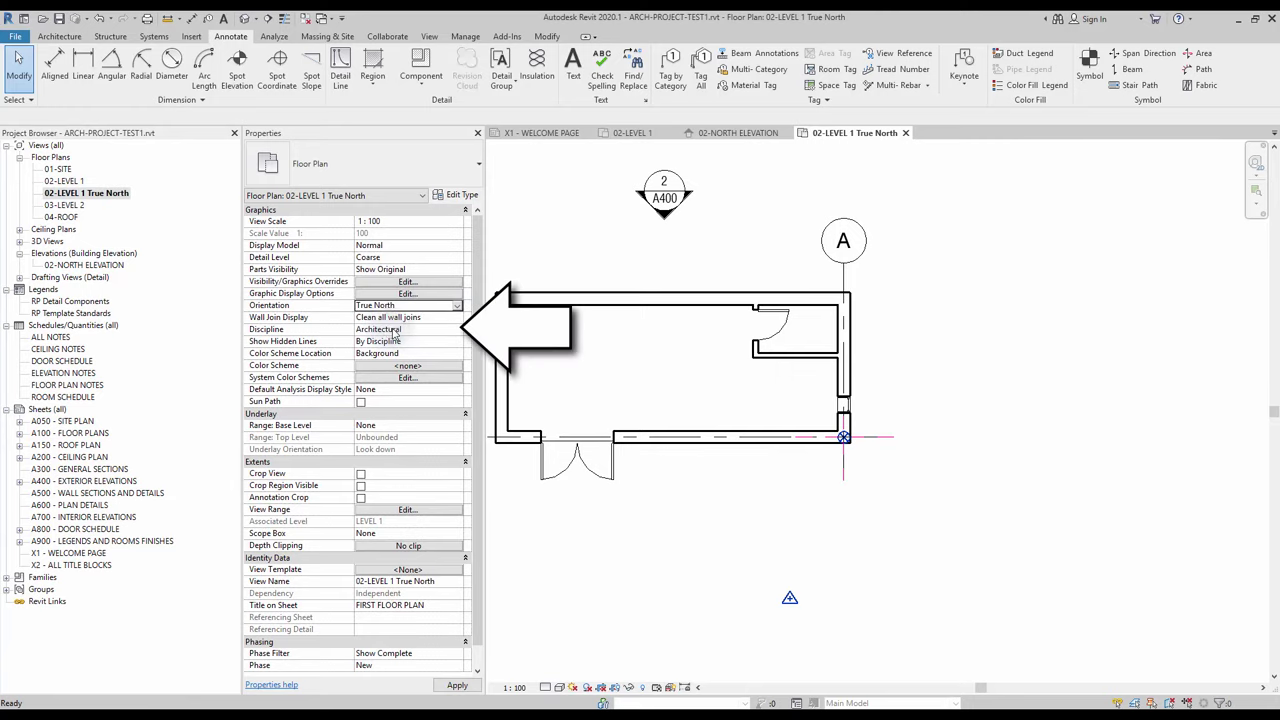
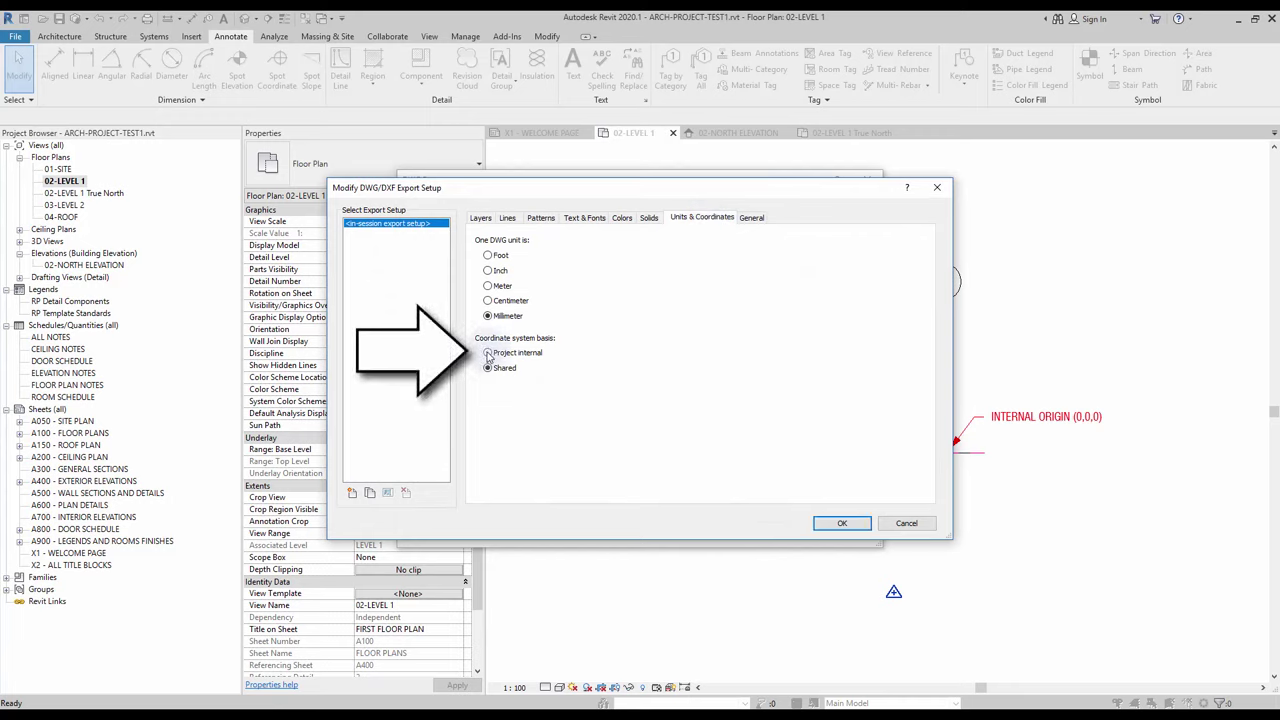
Step: Export the 02-LEVEL 1 plan with the Project Internal coordinate basis as an AutoCAD 2013 DWG named INTERNAL ORIGIN
left_click(488, 353)
left_click(842, 523)
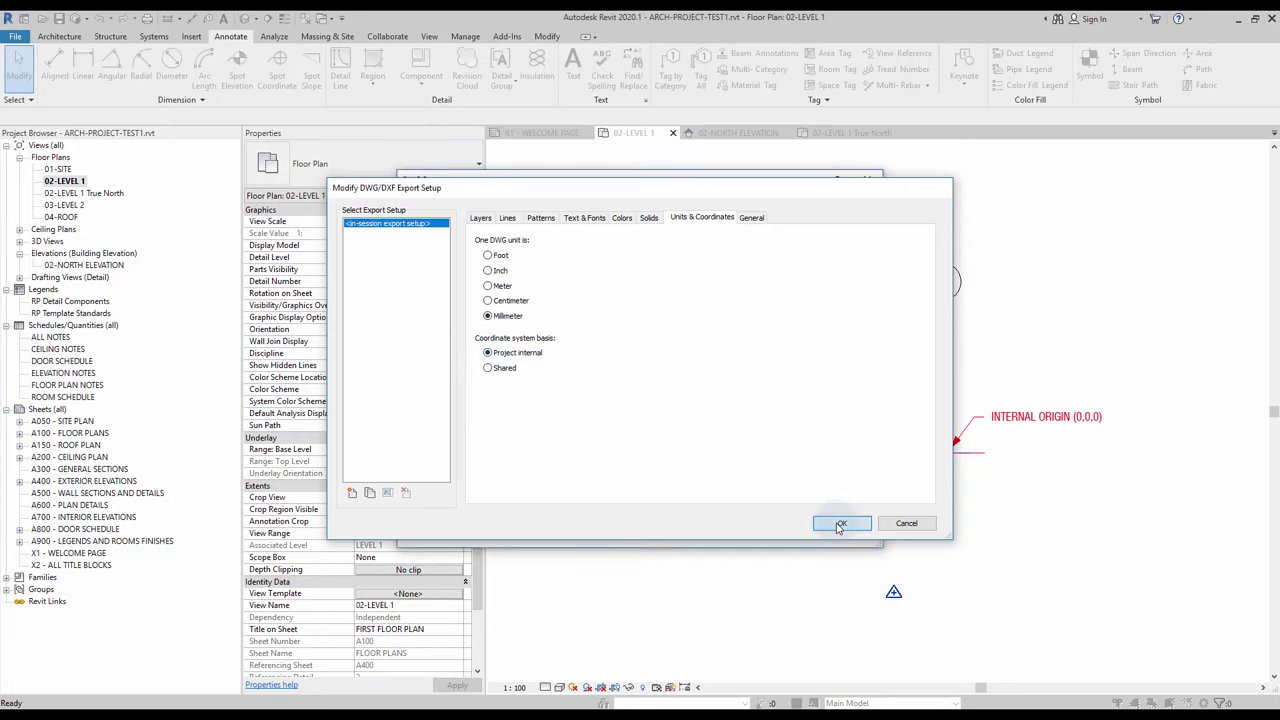
left_click(694, 529)
left_click(620, 469)
left_click(612, 481)
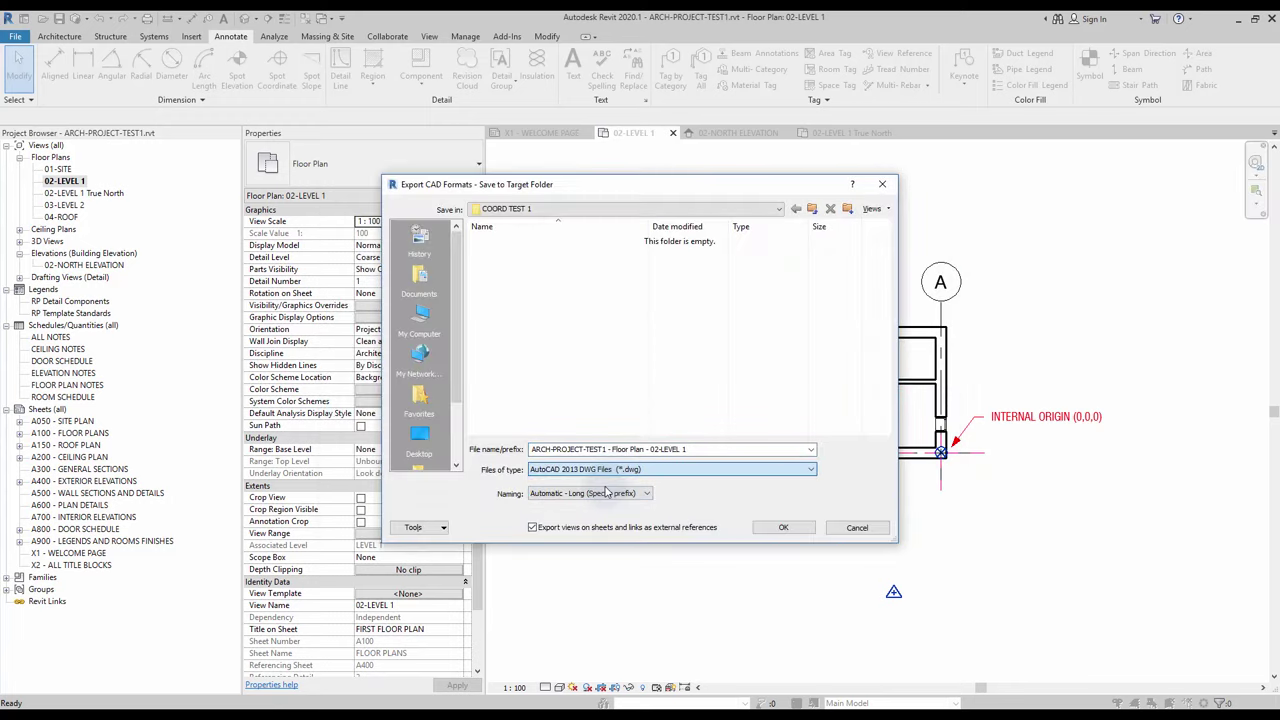
triple_click(656, 448)
type("INTERNAL ORIGIN")
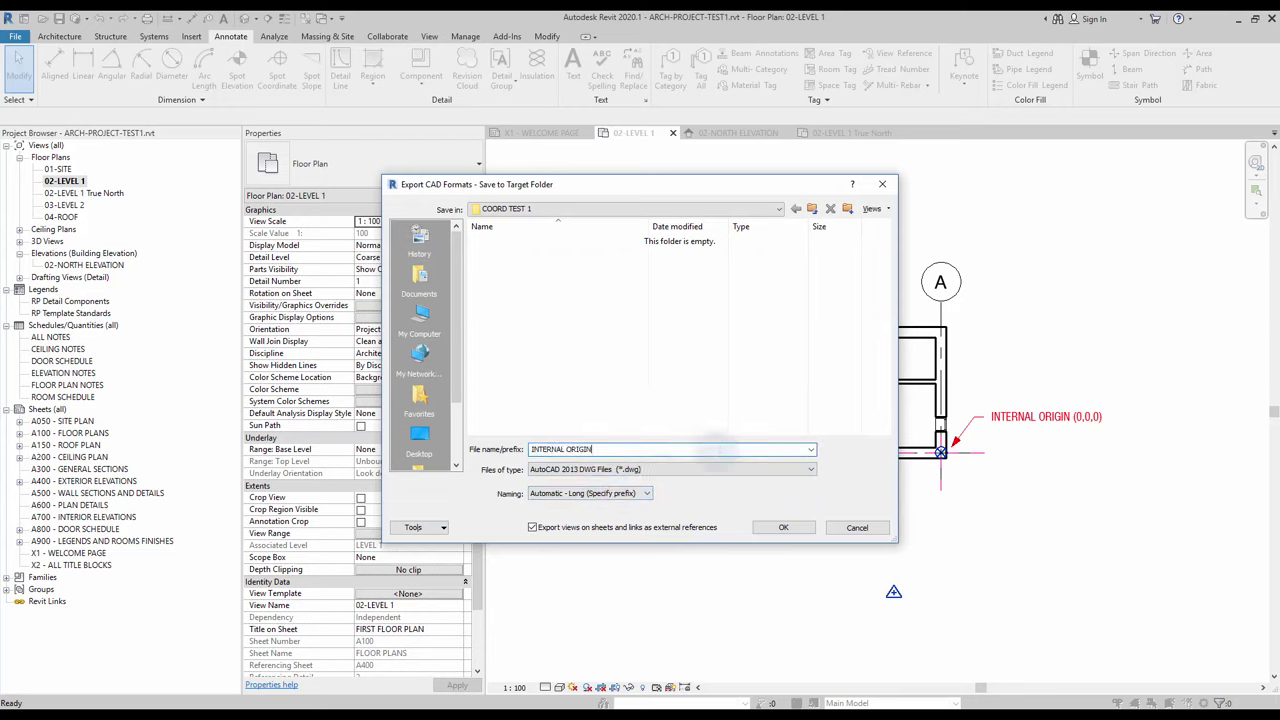
key("Return")
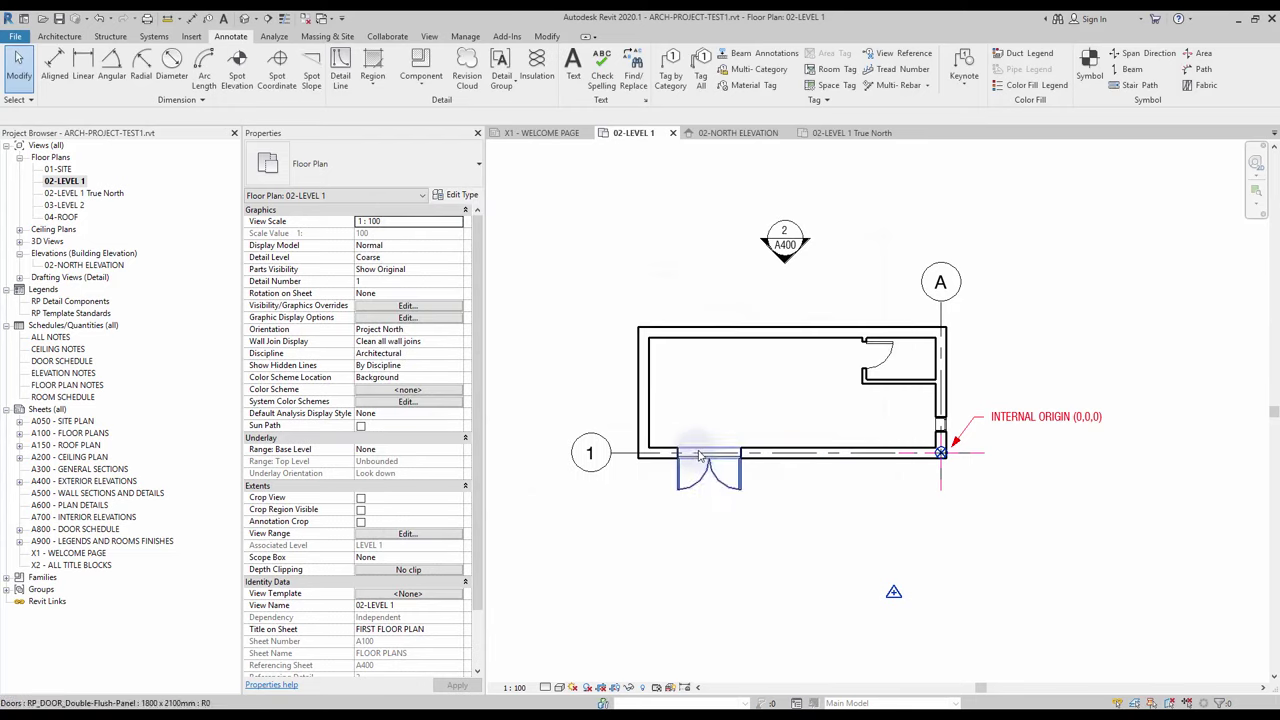
Step: Export the 02-LEVEL 1 plan again with the Shared coordinate basis as an AutoCAD 2013 DWG named SHARED
left_click(15, 36)
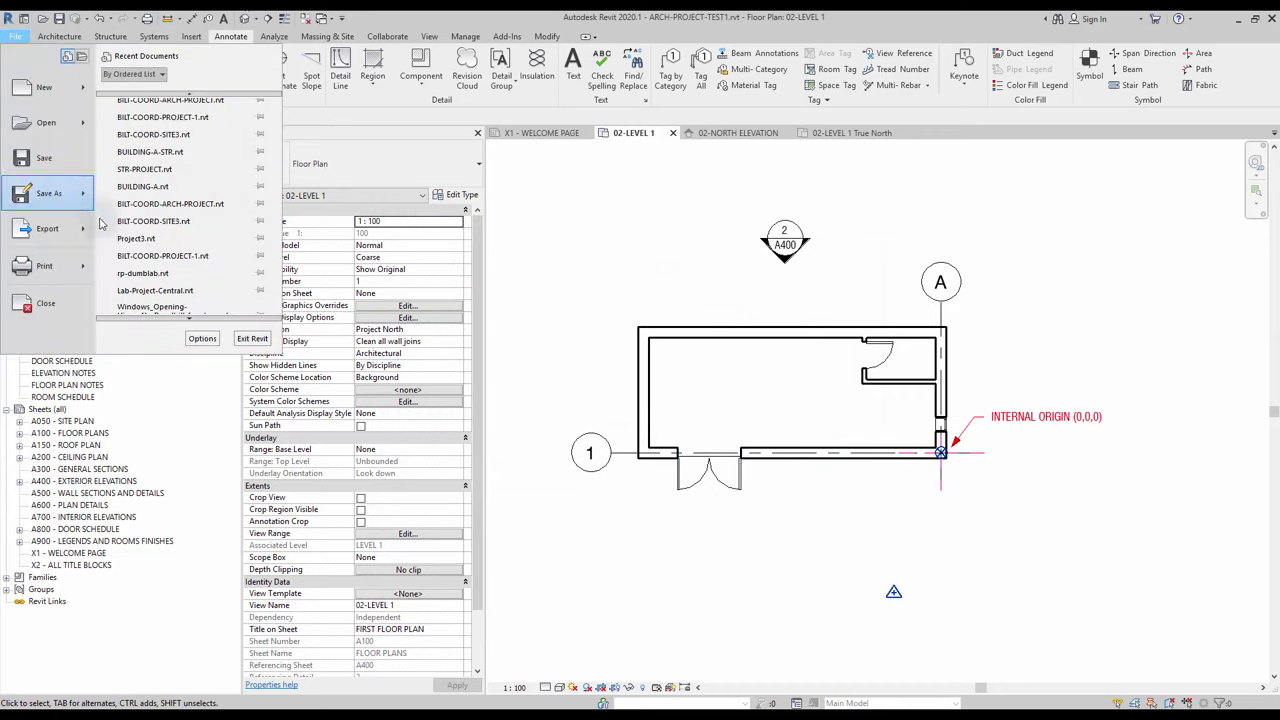
left_click(47, 228)
mouse_move(210, 92)
left_click(300, 86)
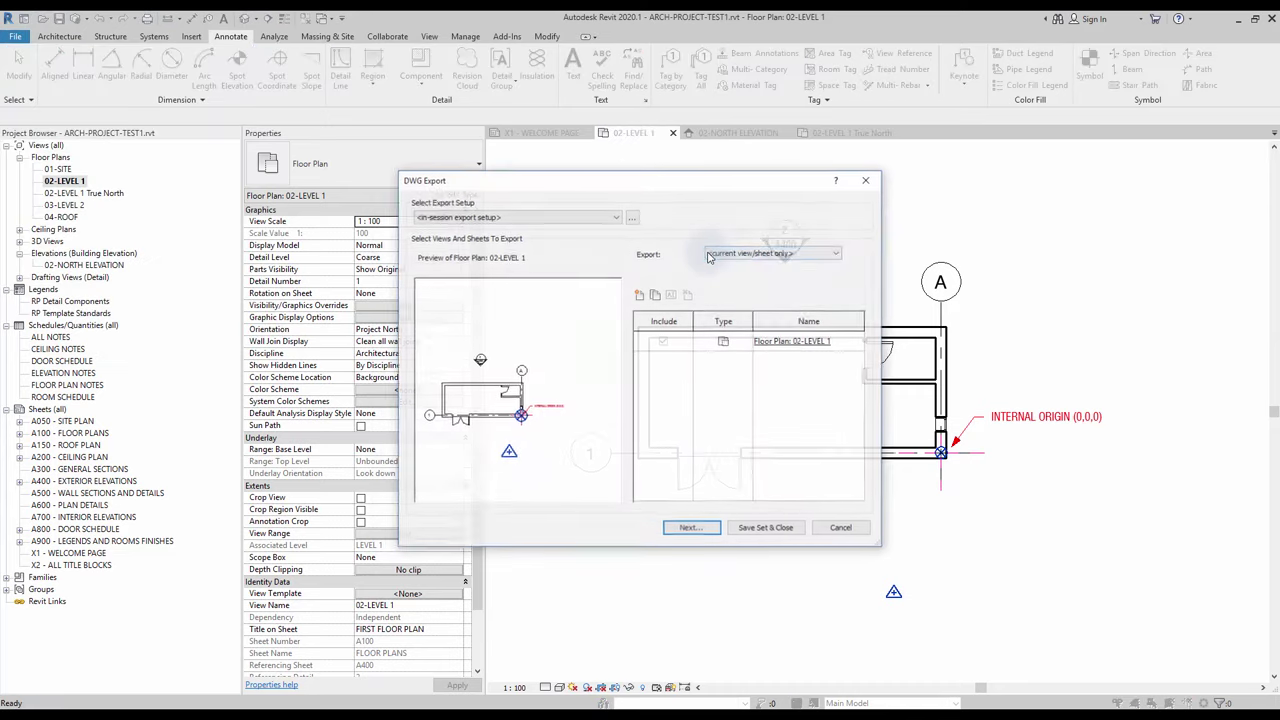
left_click(634, 214)
left_click(700, 217)
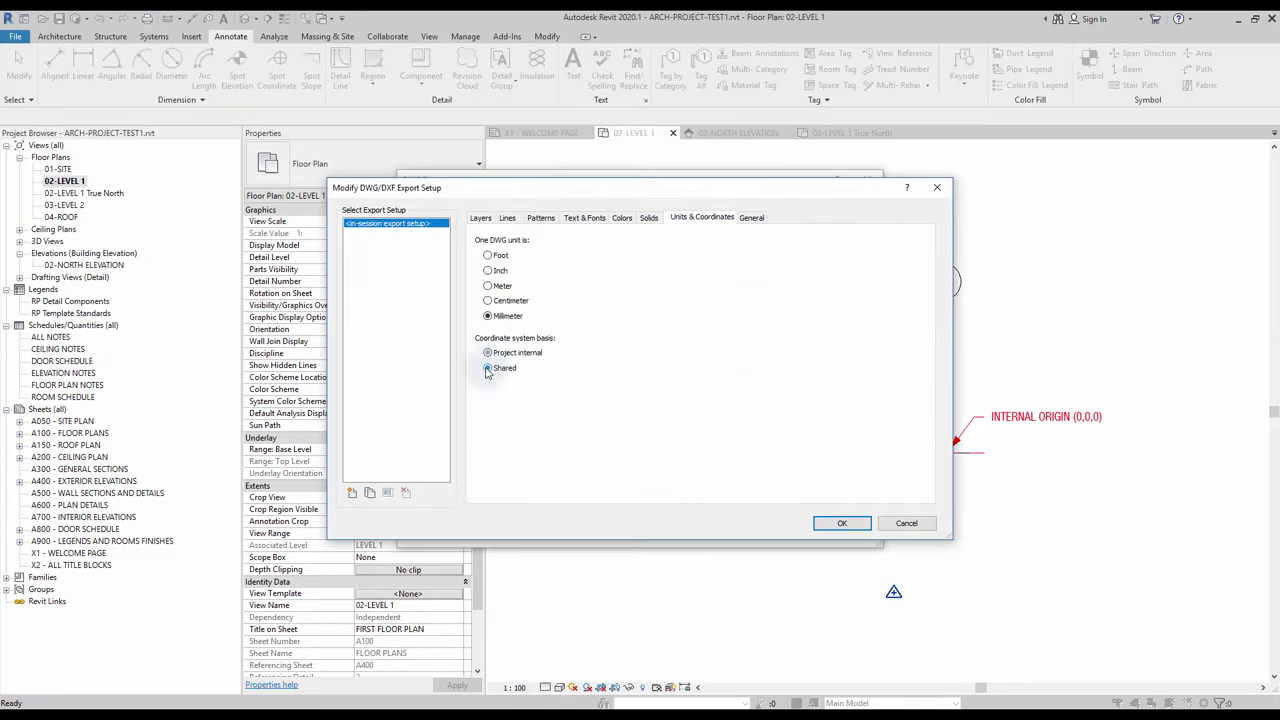
left_click(842, 523)
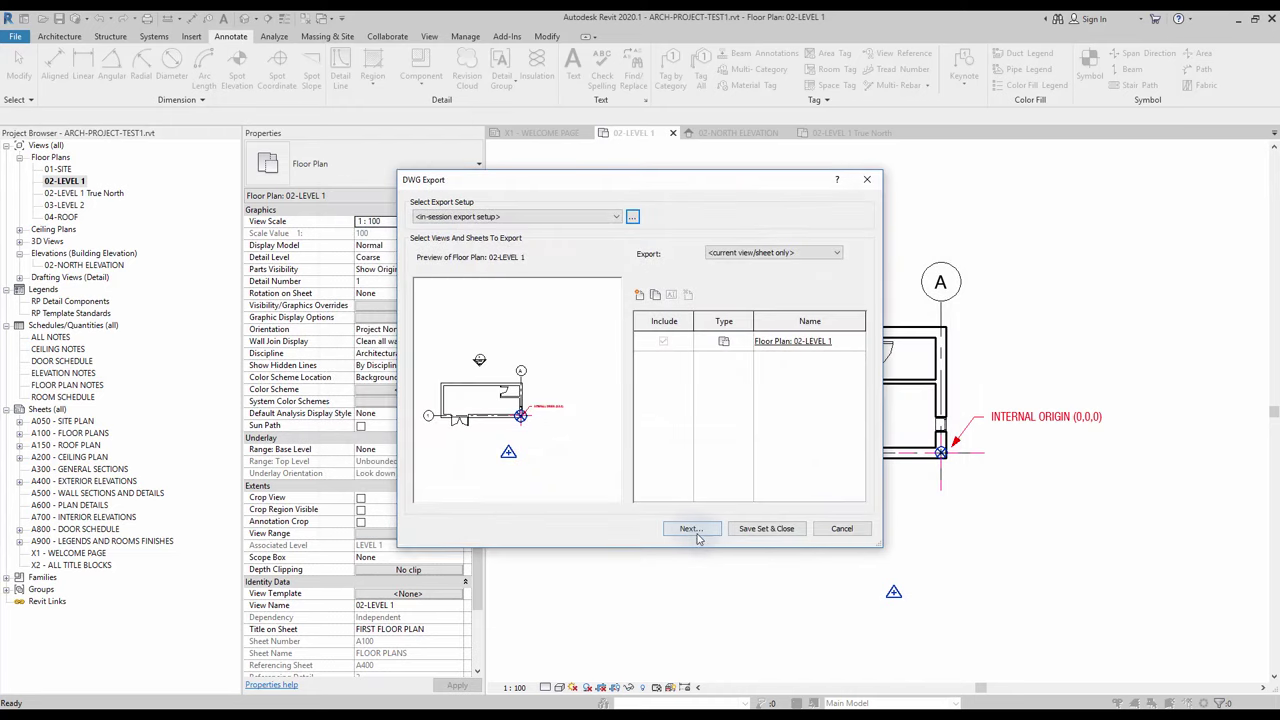
left_click(690, 529)
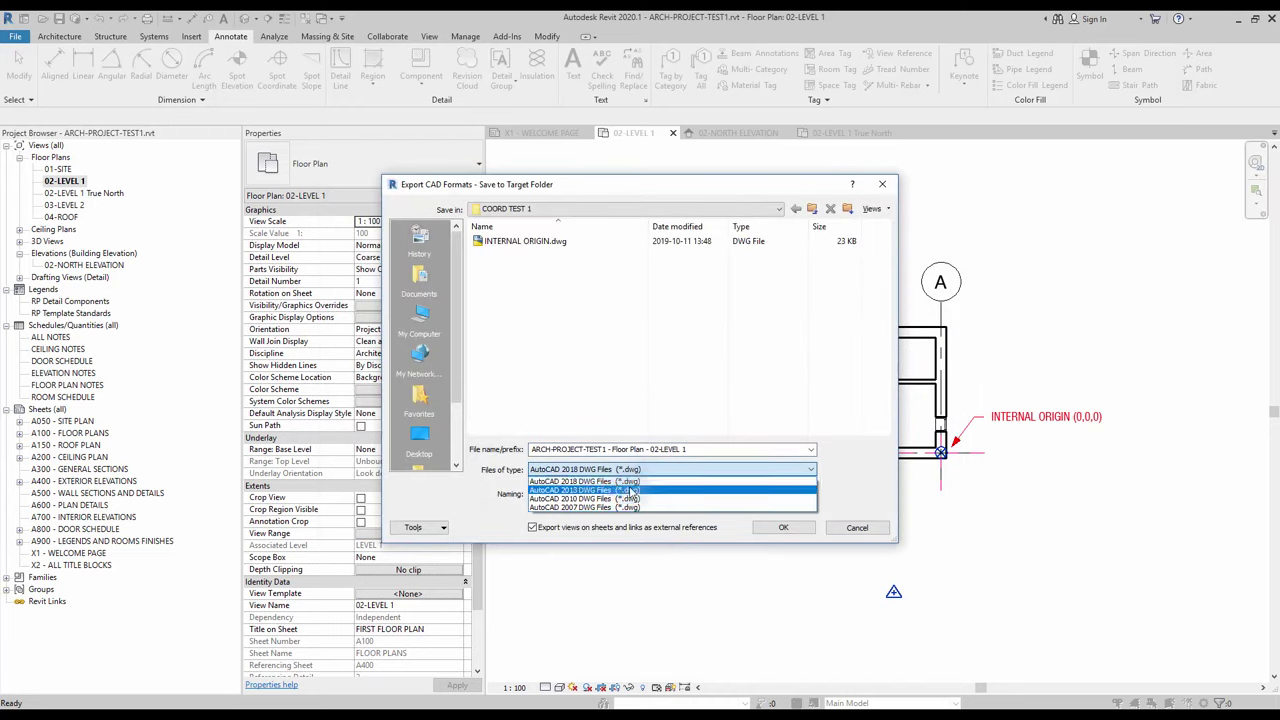
left_click(783, 527)
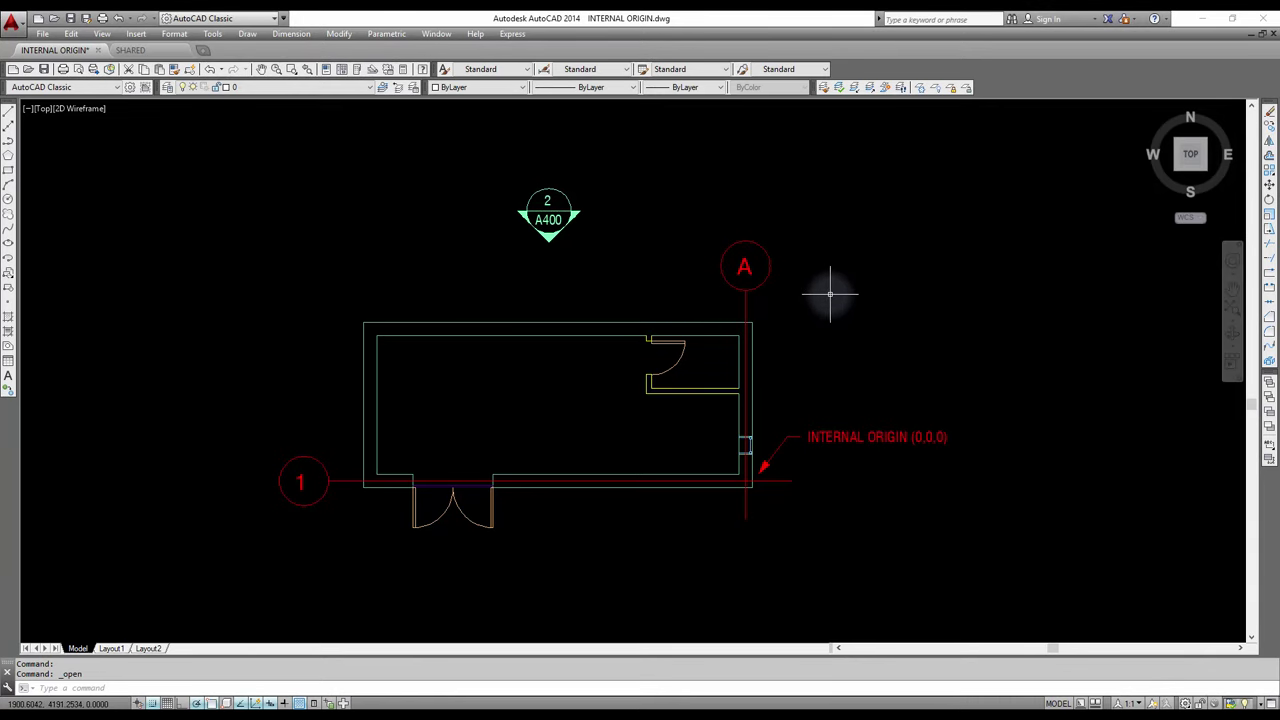
Step: In AutoCAD, start a line at 0 in INTERNAL ORIGIN.dwg to check where the drawing origin lies, without completing the line
type("l")
key("Return")
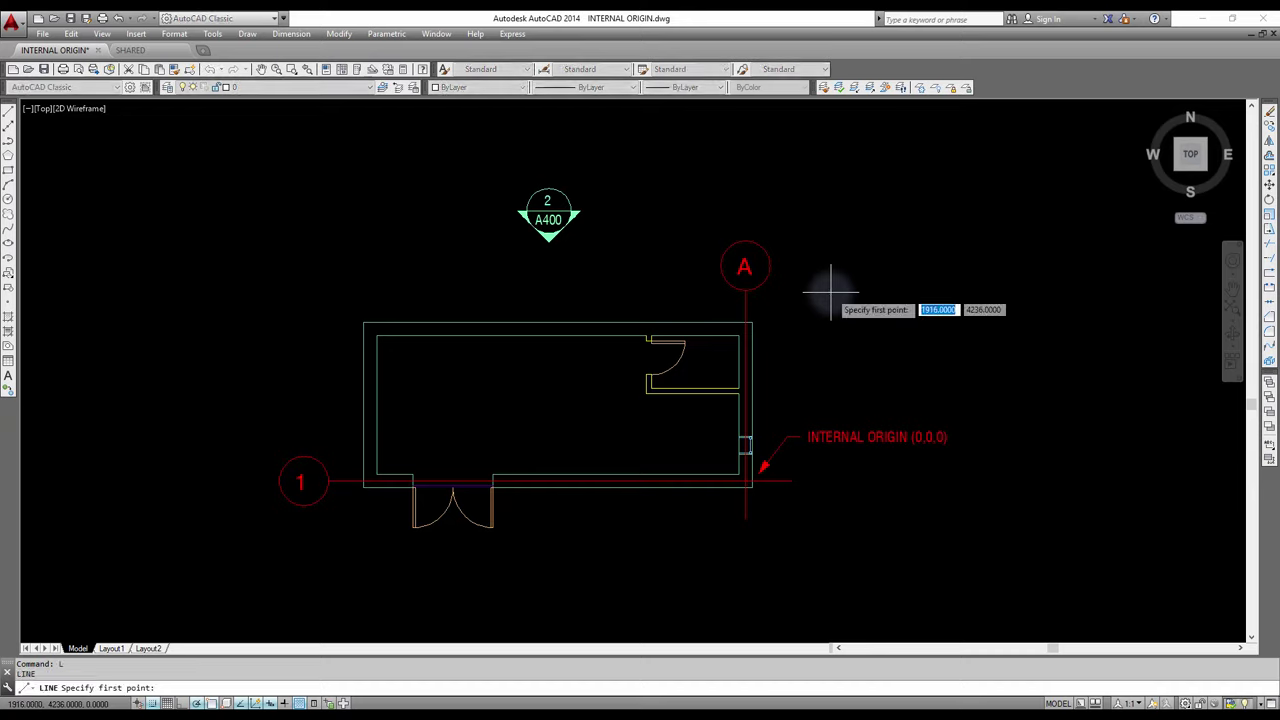
type("0")
key("Return")
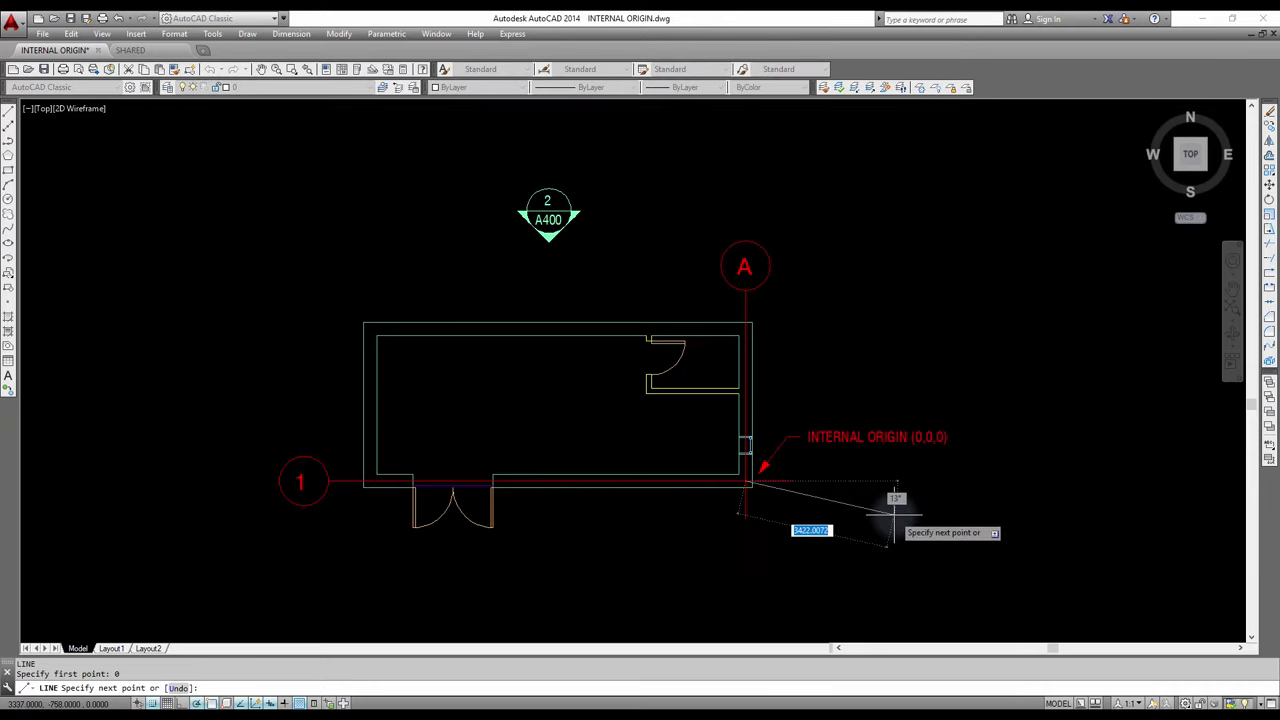
key("Escape")
key("Escape")
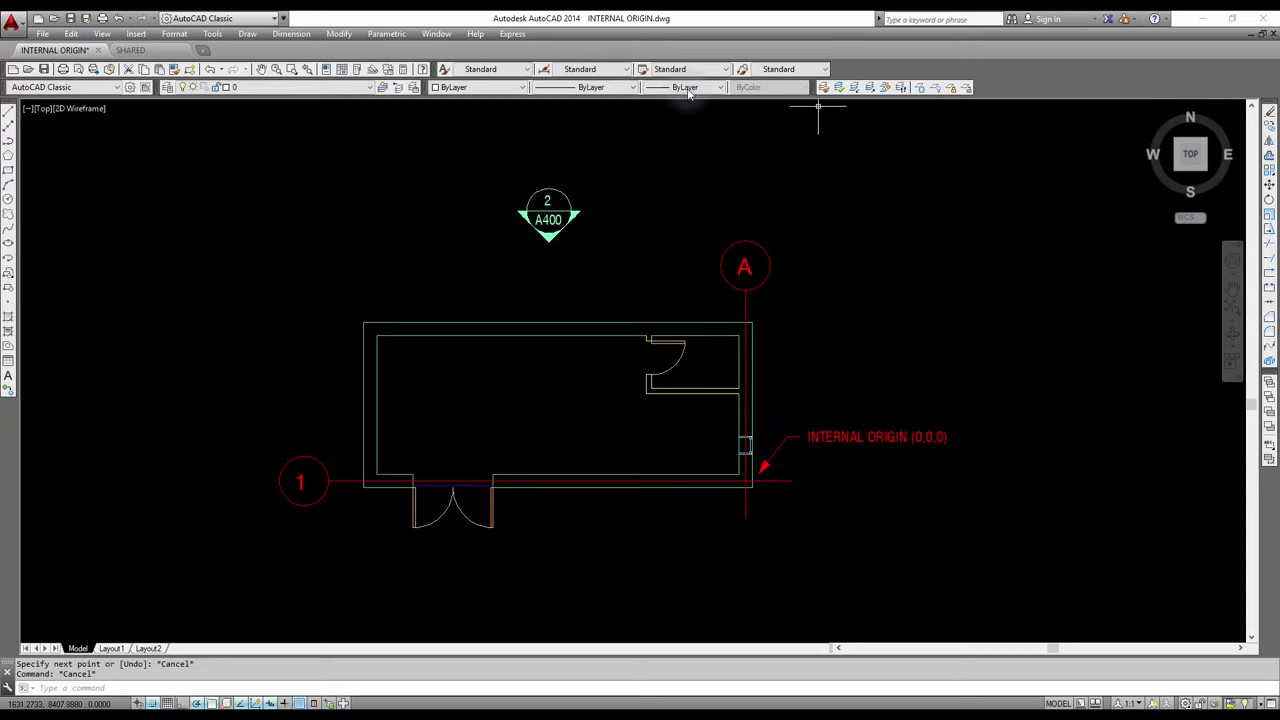
Step: In SHARED.dwg, draw a line from the origin 0 to about (-4845, 2358) to mark where the drawing origin lies
key("ctrl+Tab")
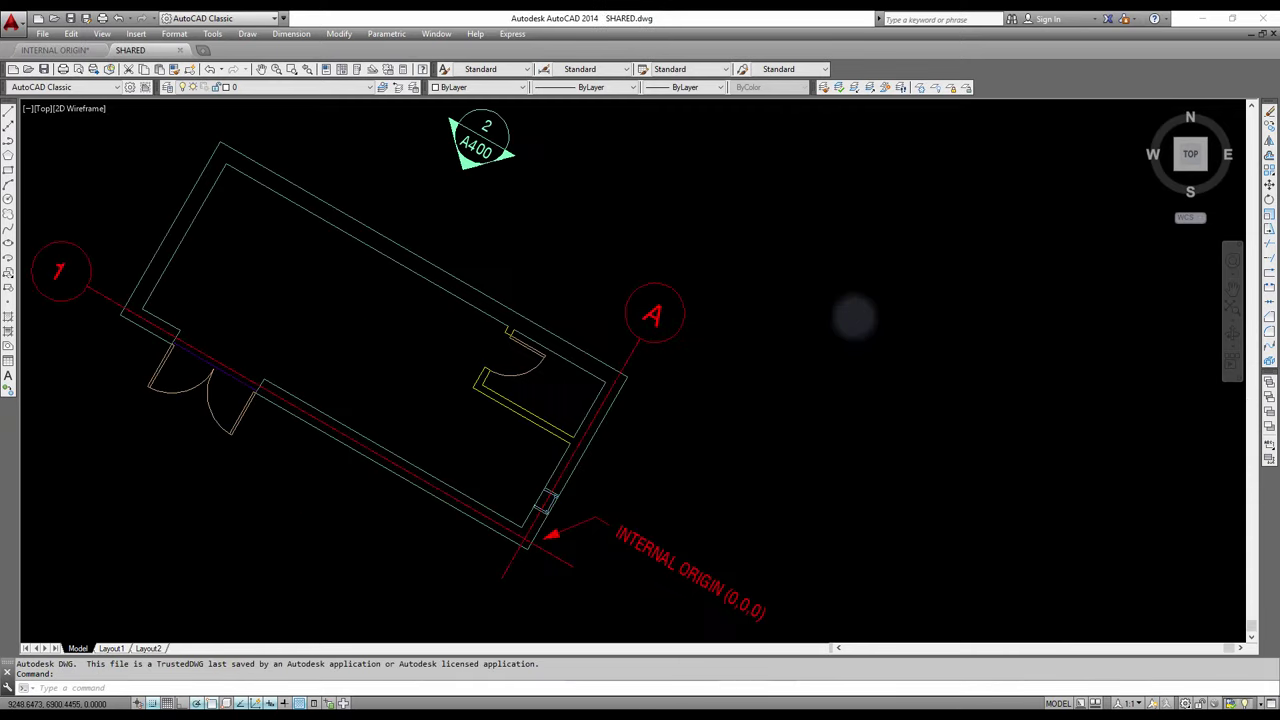
scroll(855, 318, "down", 4)
type("l")
key("Return")
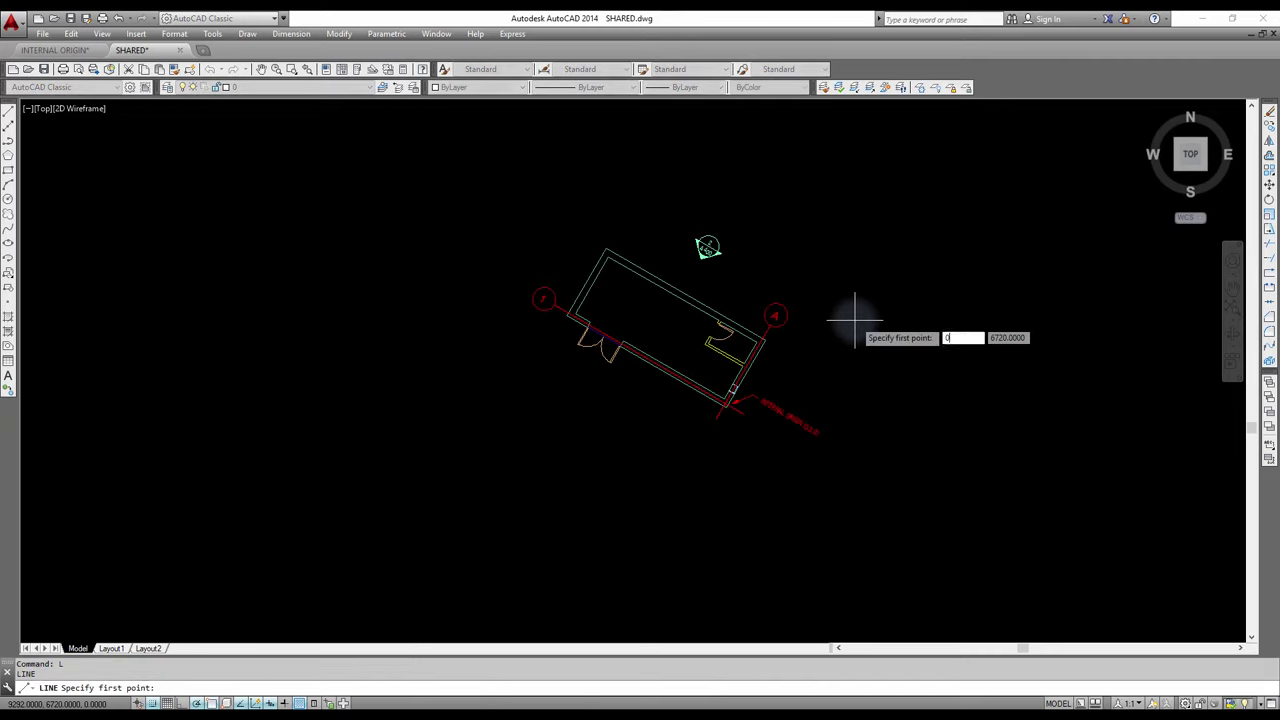
type("0")
key("Return")
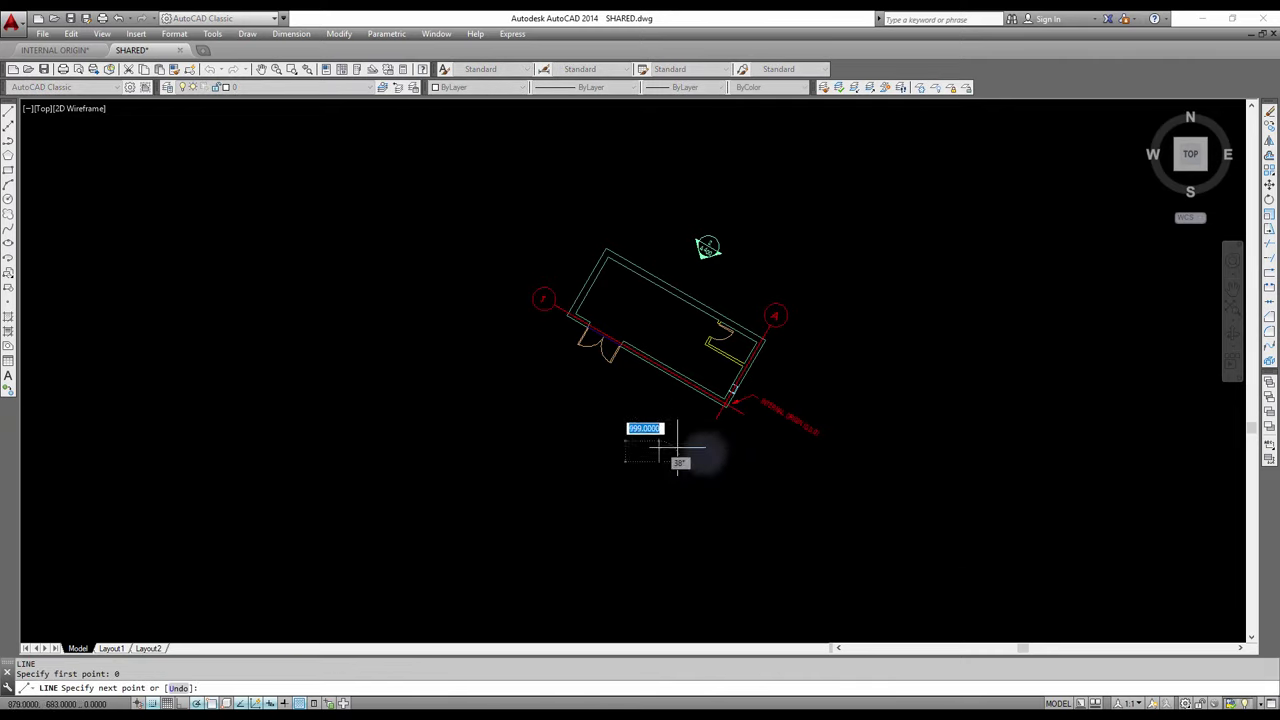
left_click(557, 412)
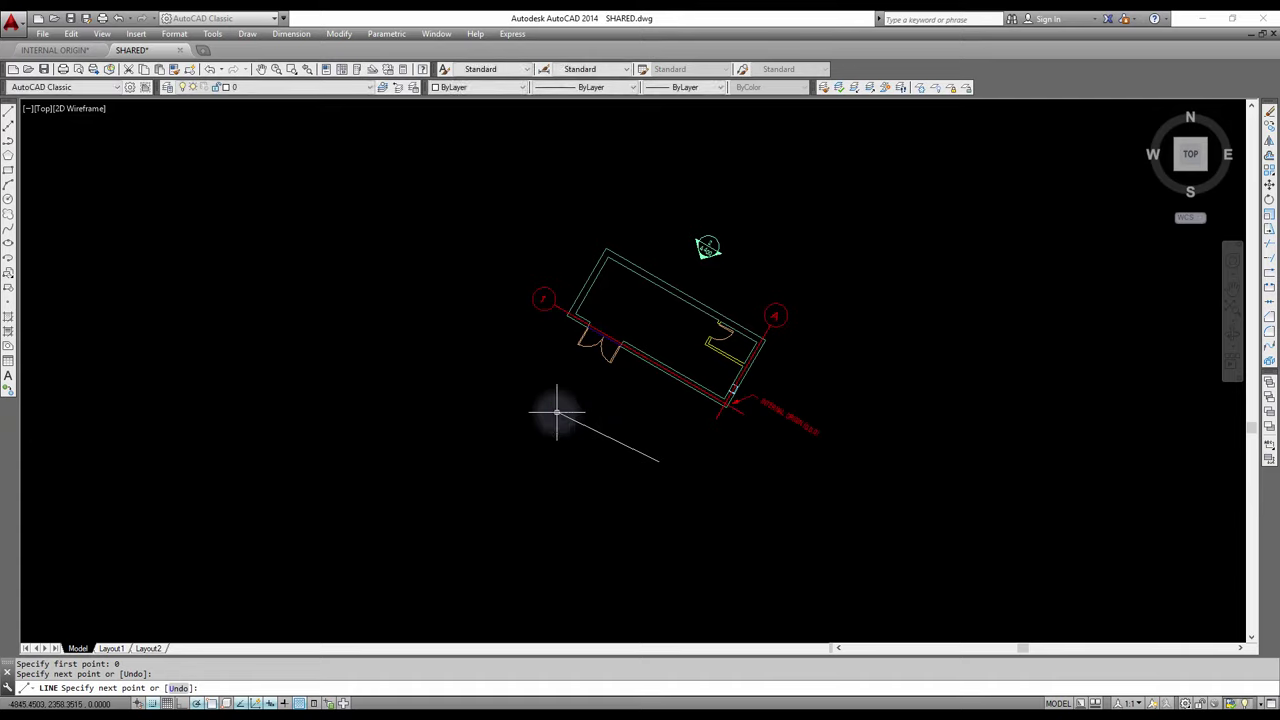
key("Escape")
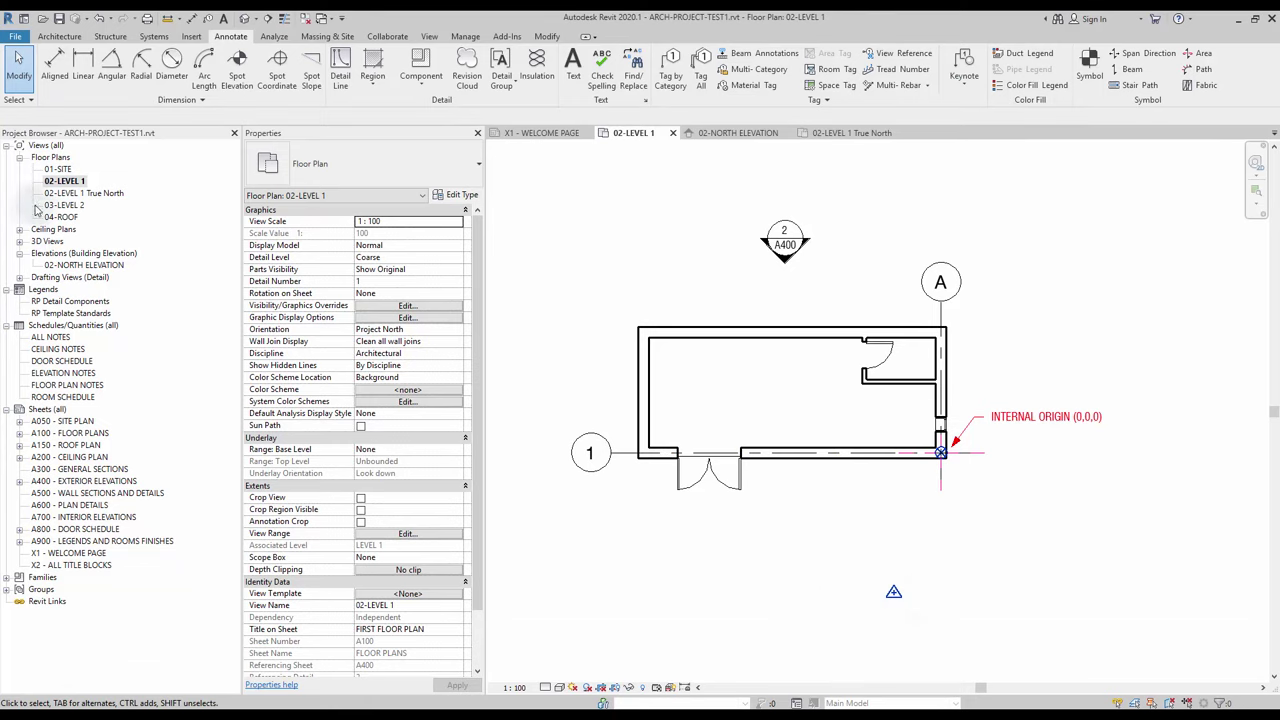
Step: In Revit, link BILT-COORD-CAD-CROSS-1.dwg into the 02-LEVEL 1 plan with Auto - Origin to Origin positioning and check its placement
double_click(84, 194)
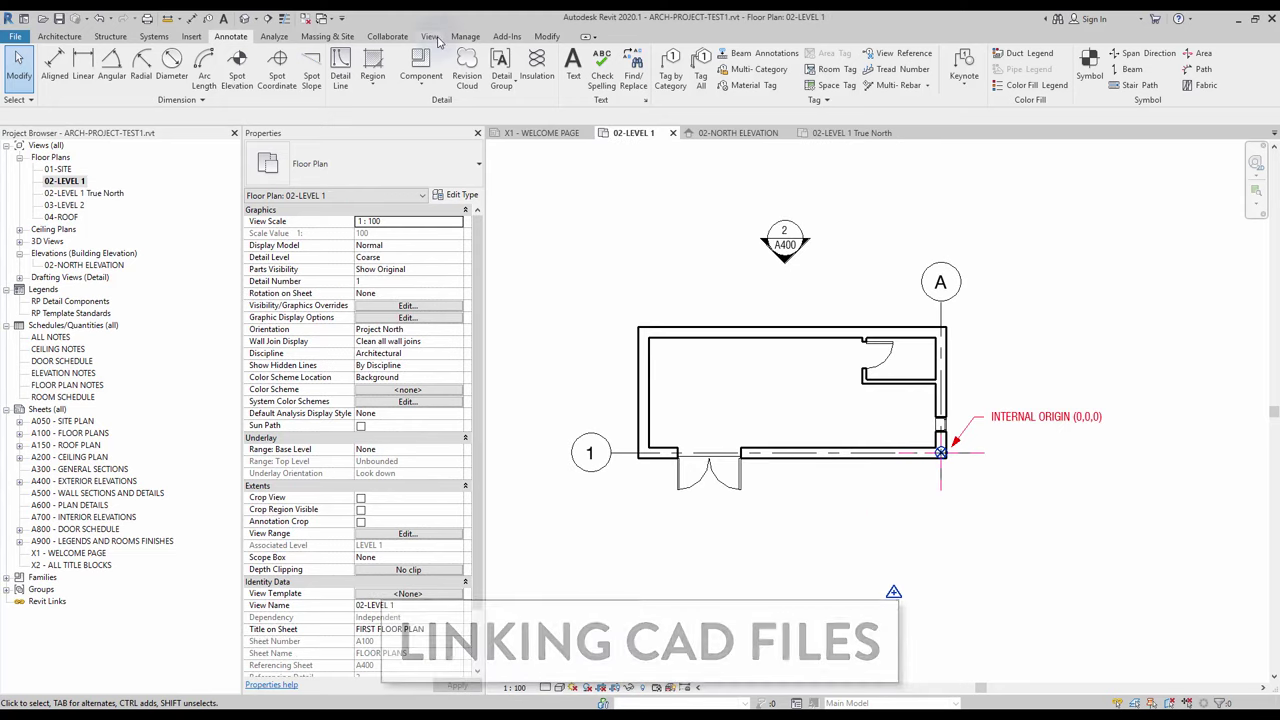
left_click(191, 36)
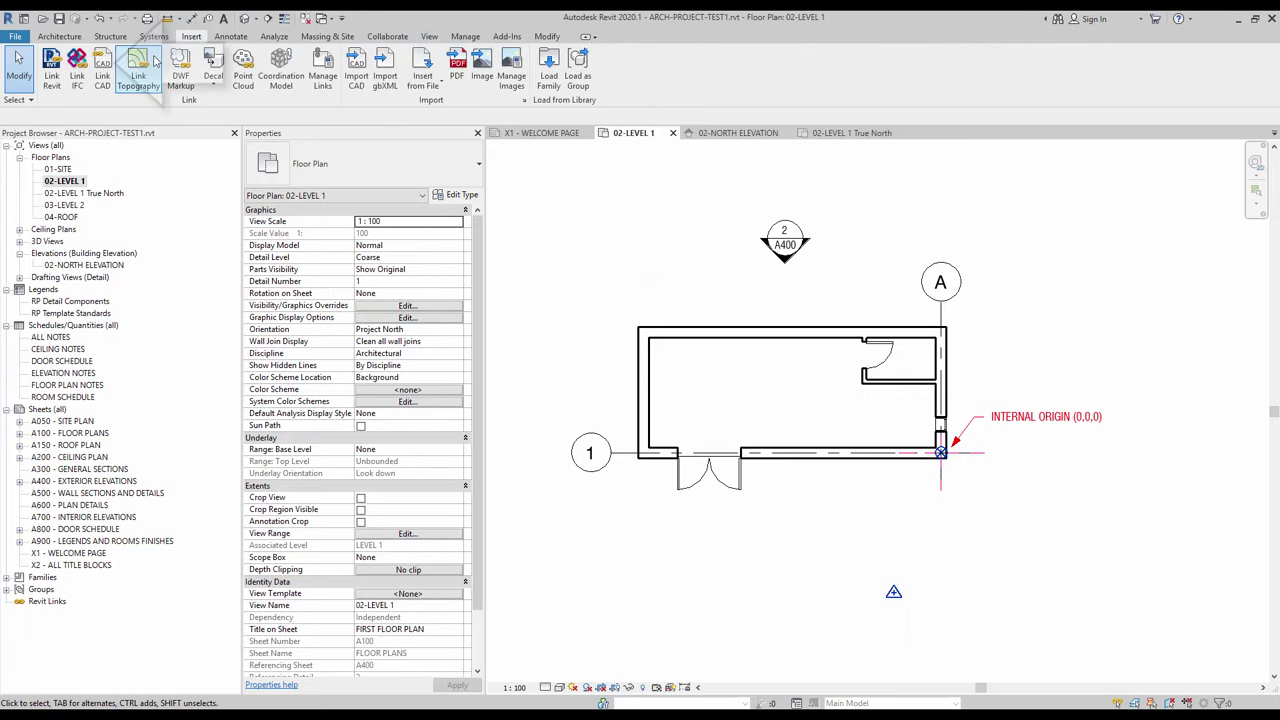
left_click(102, 72)
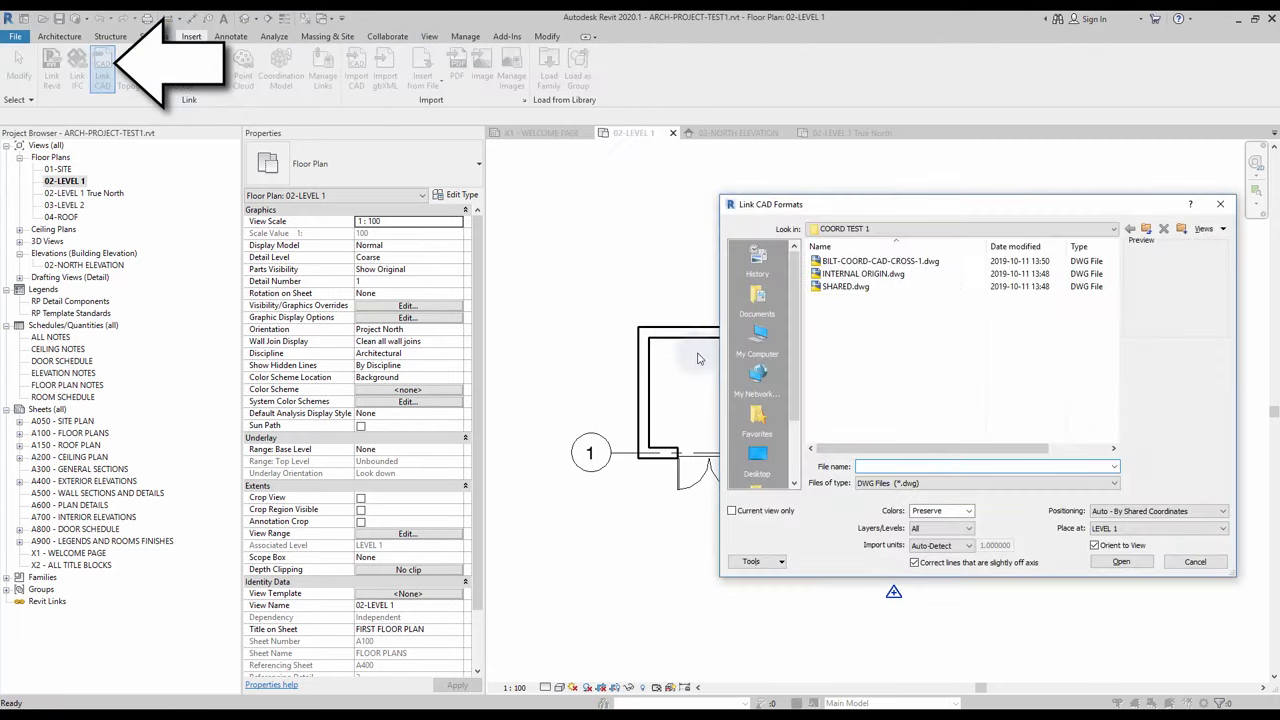
left_click(928, 263)
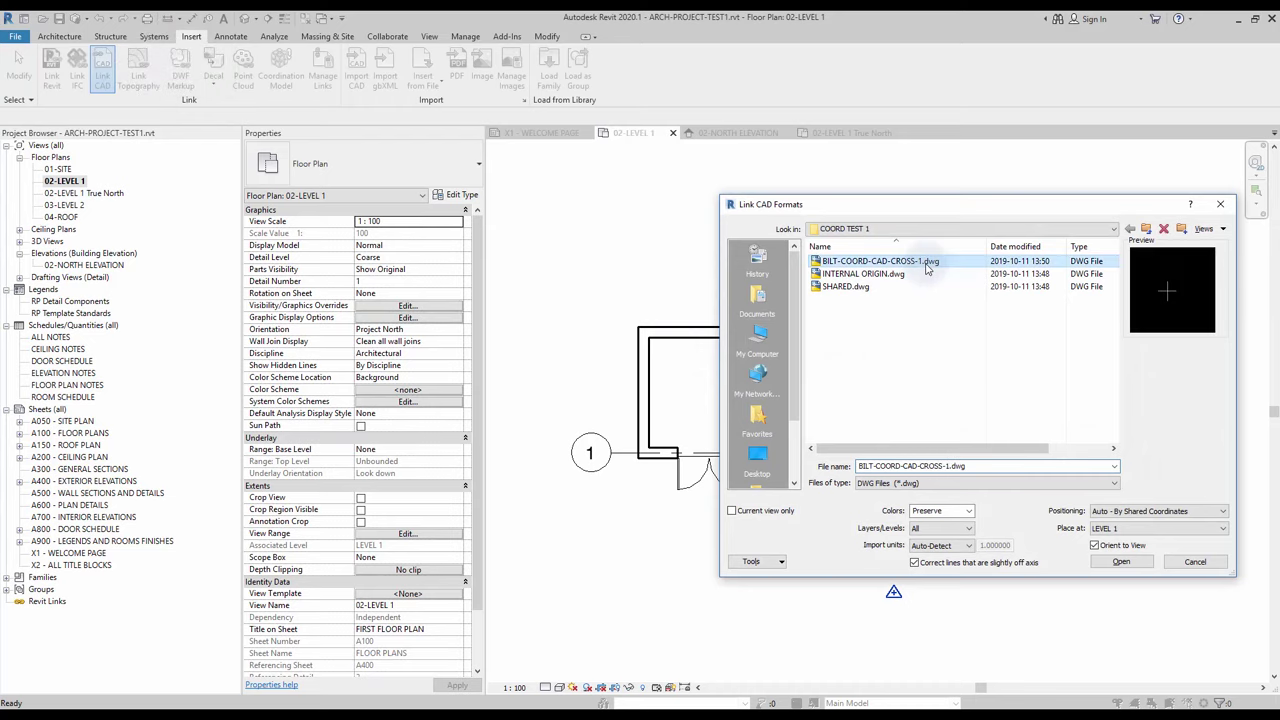
left_click(1120, 512)
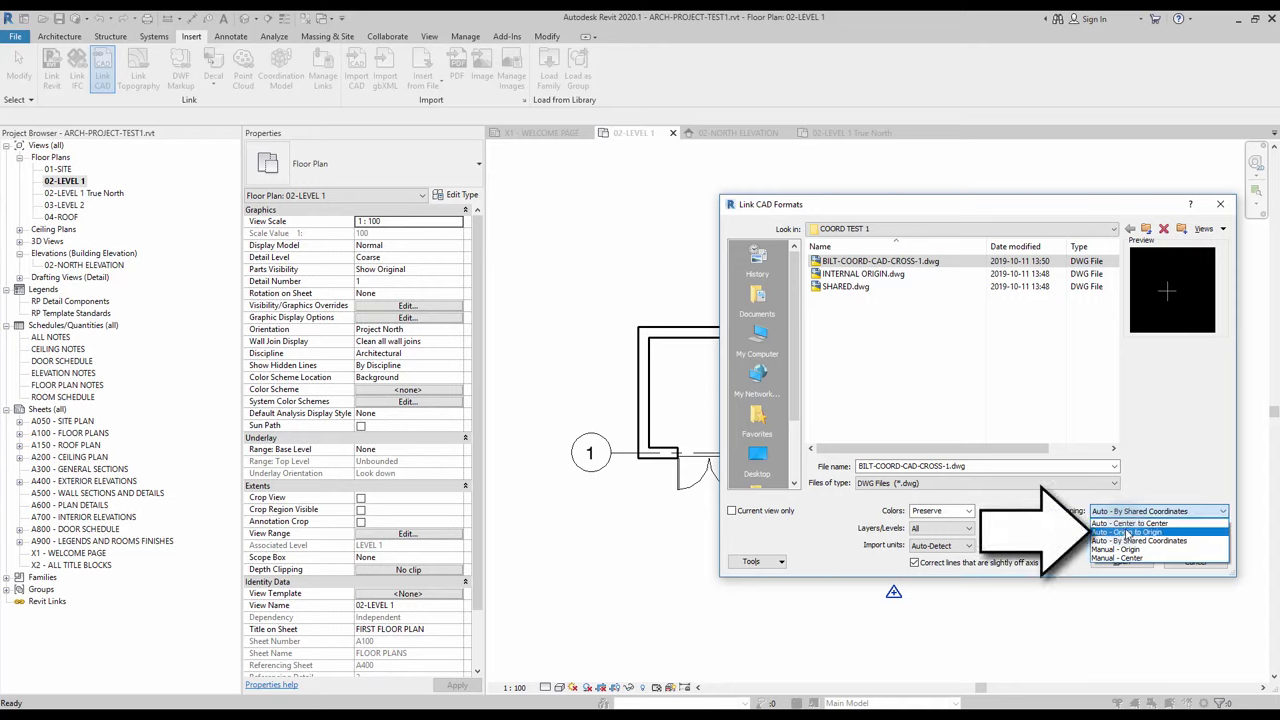
left_click(1125, 532)
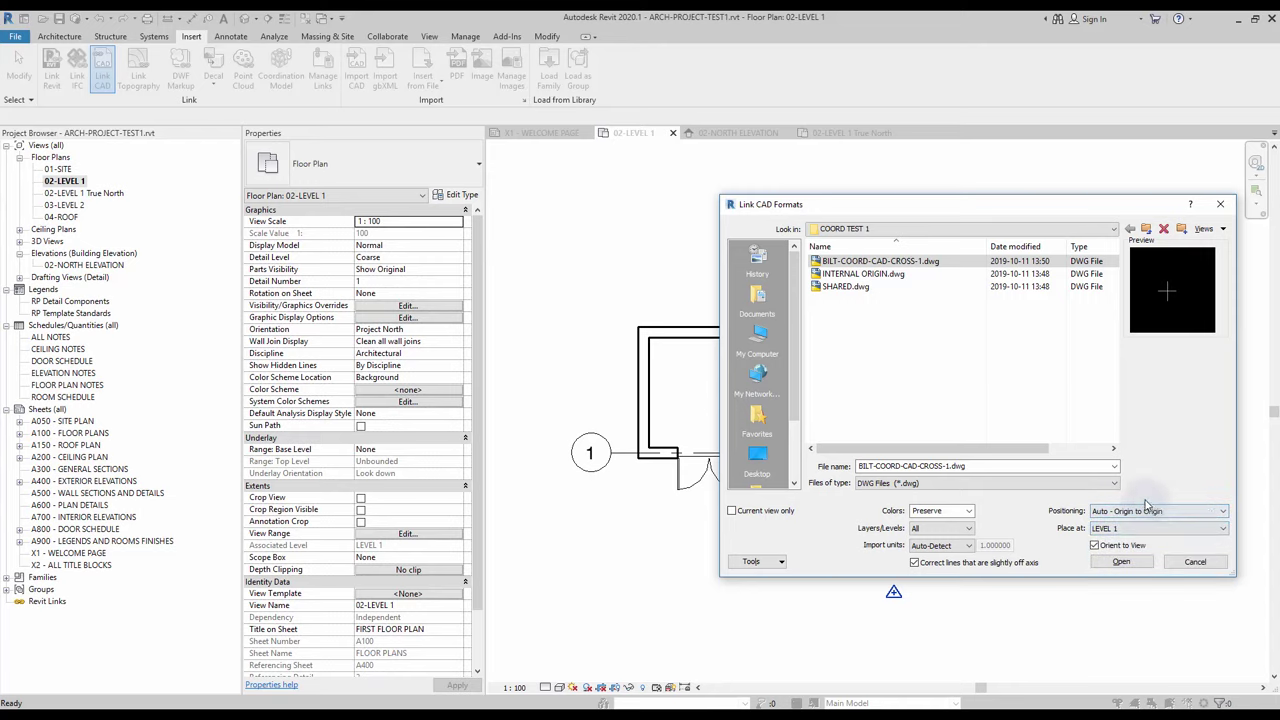
left_click(1124, 566)
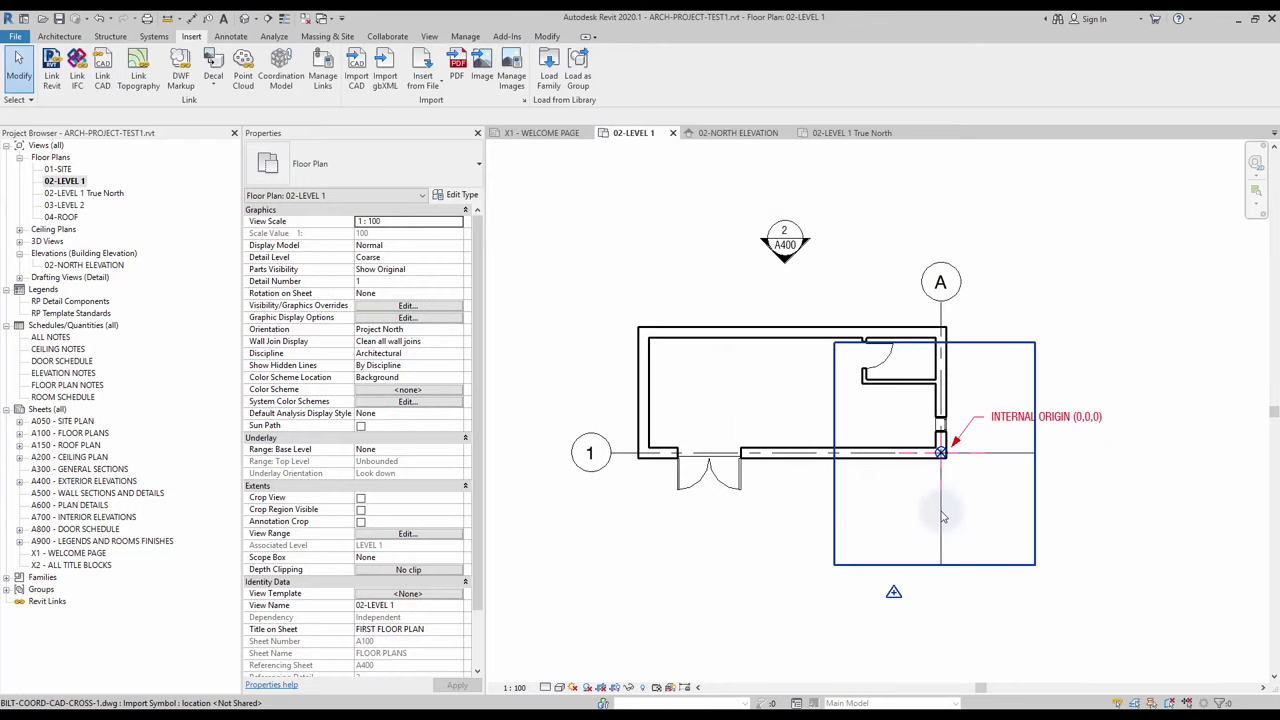
left_click(941, 517)
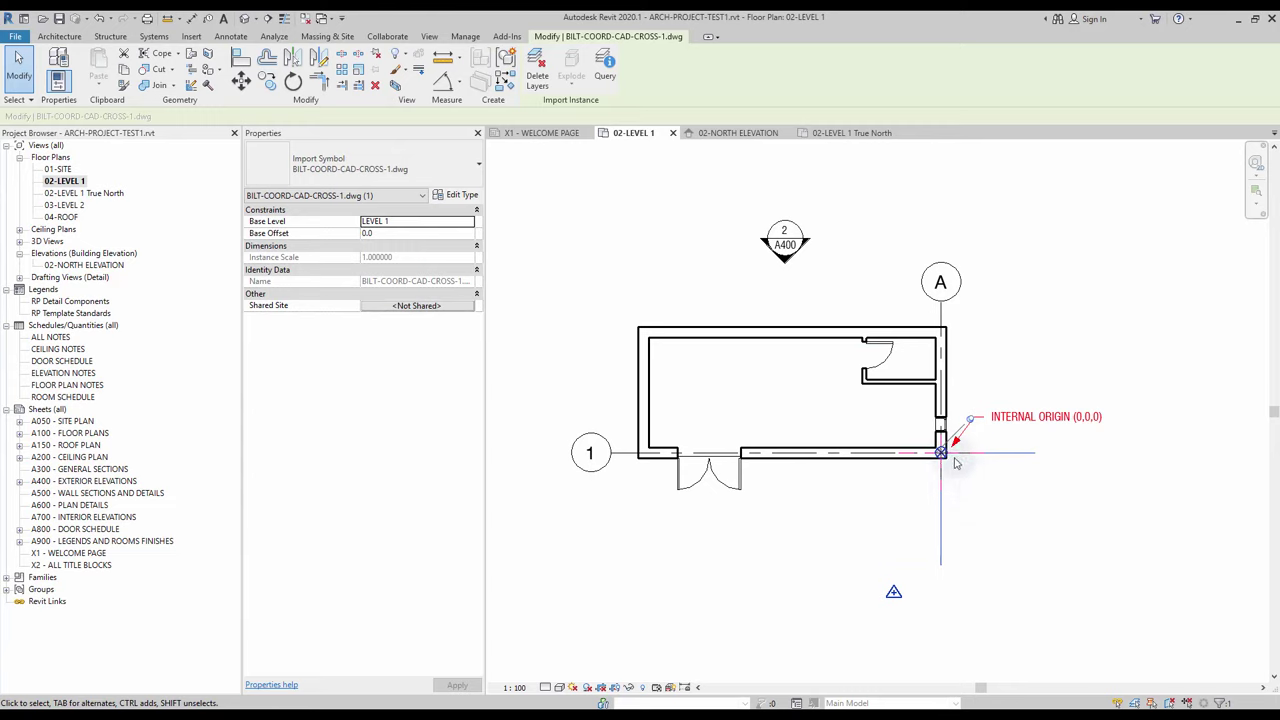
left_click(963, 402)
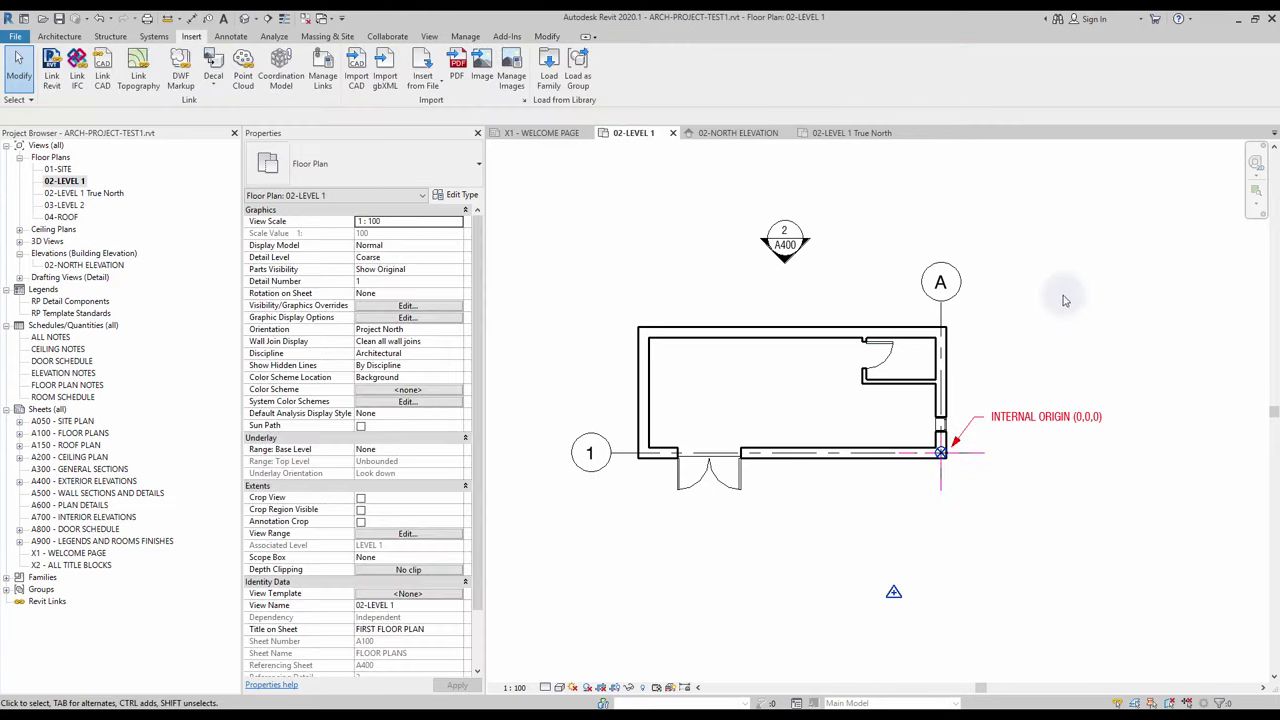
Step: Link BILT-COORD-CAD-CROSS-1.dwg into the 02-LEVEL 1 plan with Auto - By Shared Coordinates positioning and dismiss the coordinate system notice
left_click(102, 75)
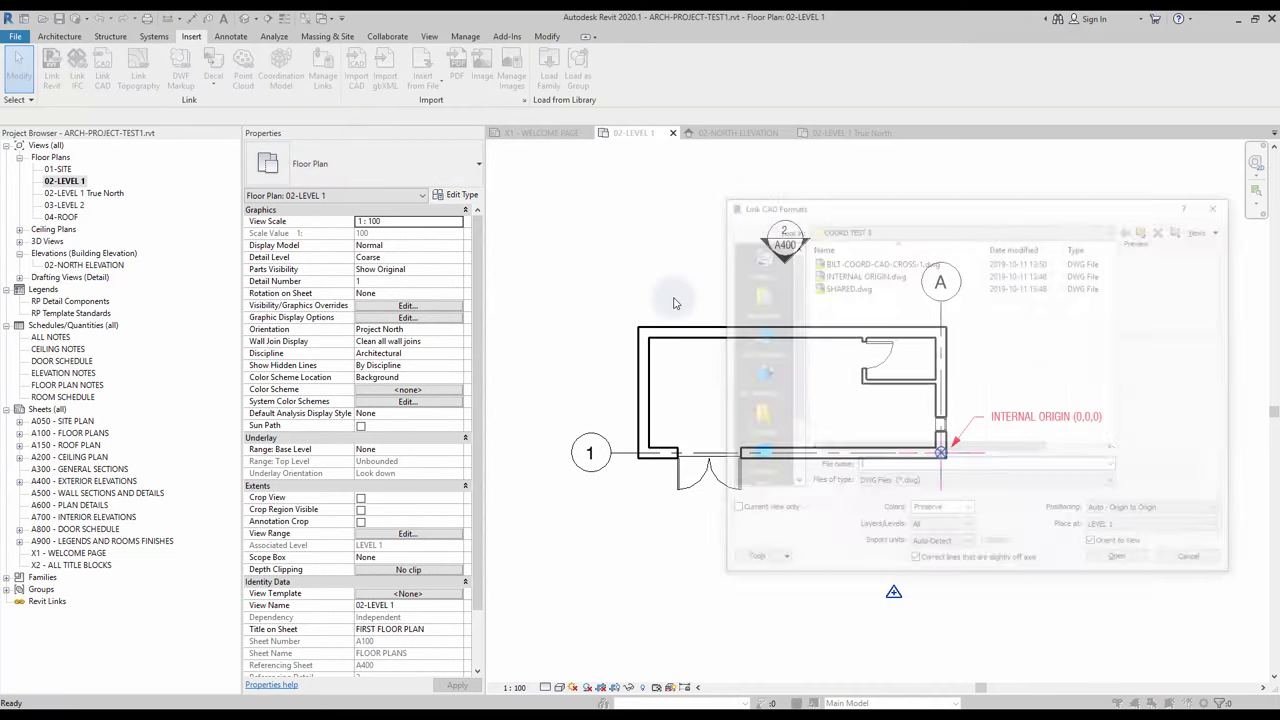
left_click(870, 262)
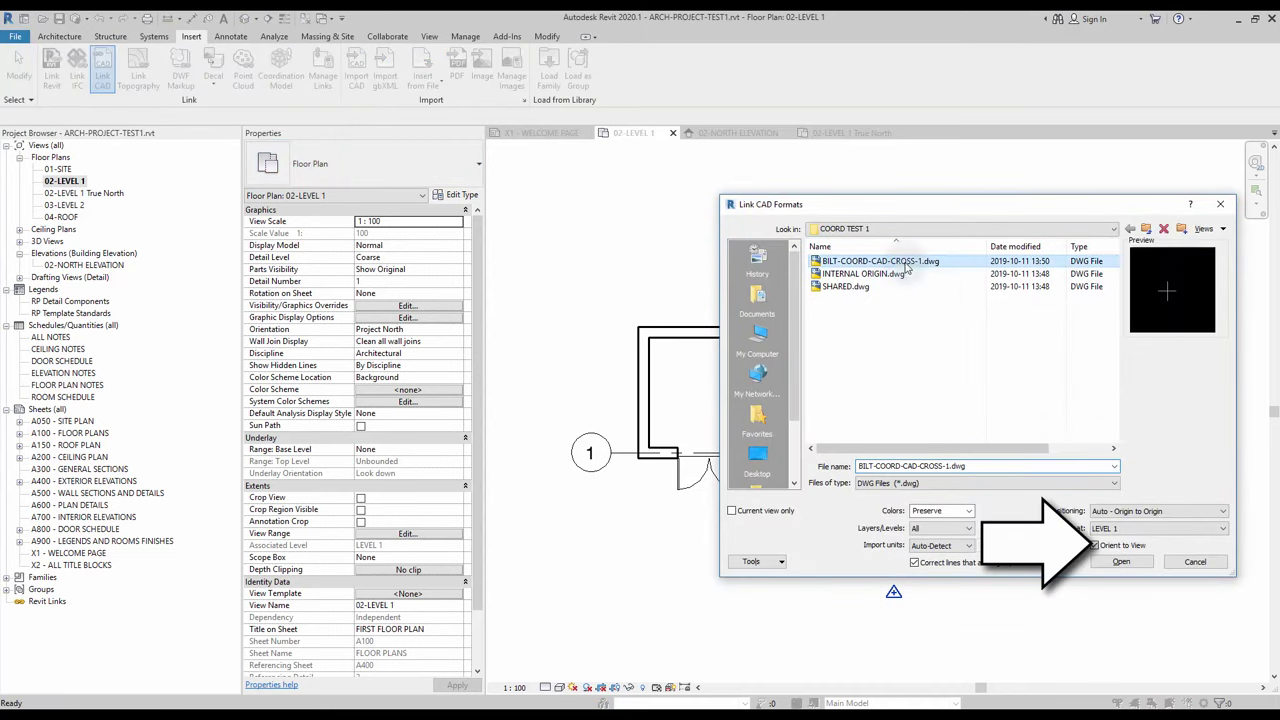
left_click(1122, 512)
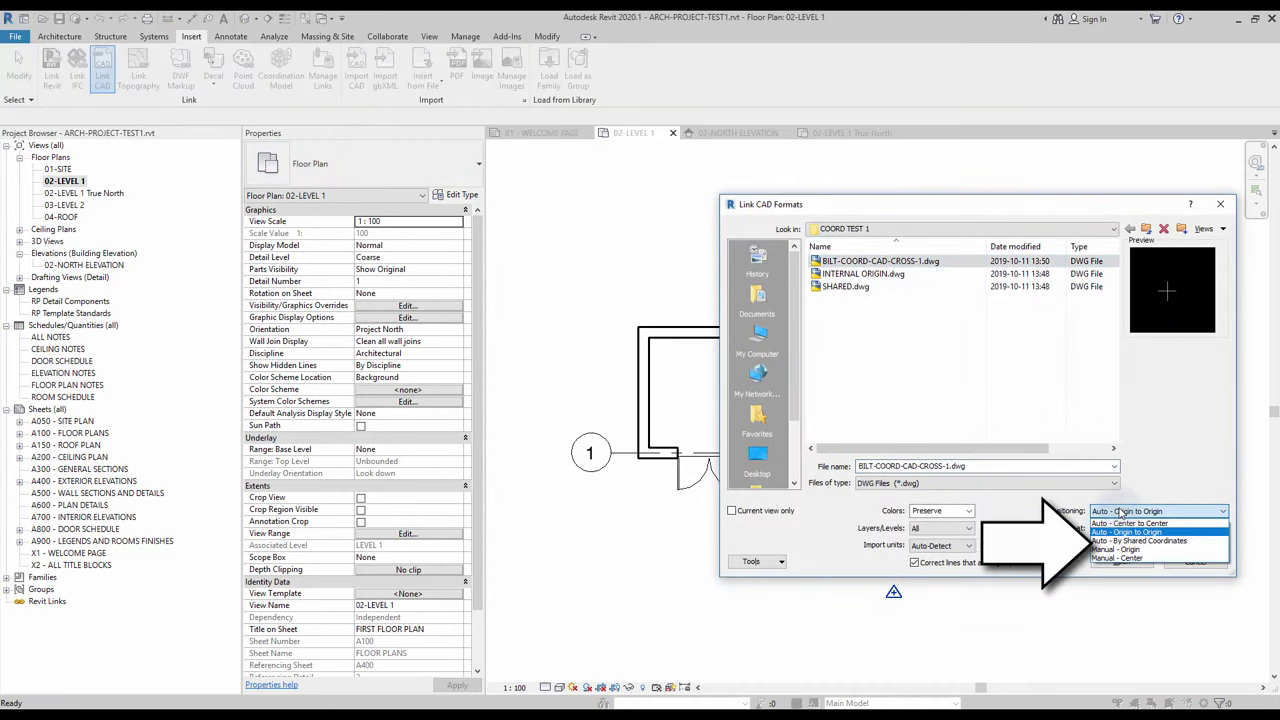
left_click(1138, 540)
left_click(1126, 562)
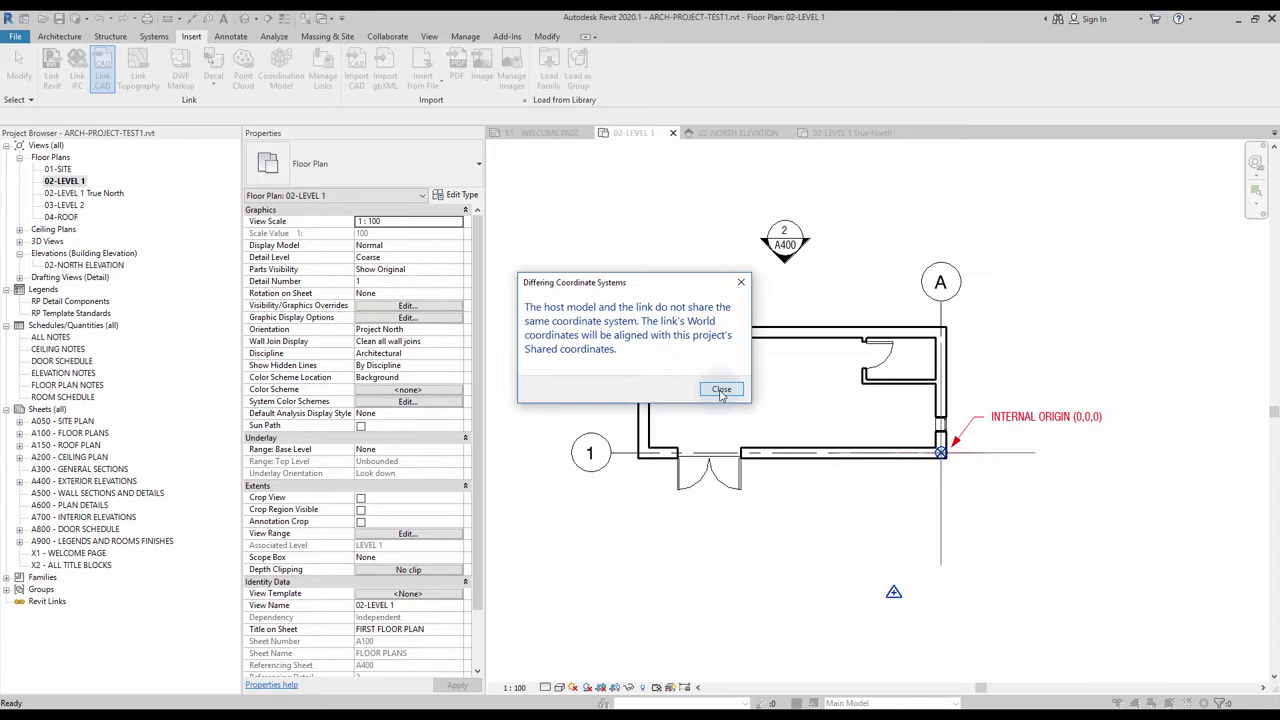
left_click(721, 390)
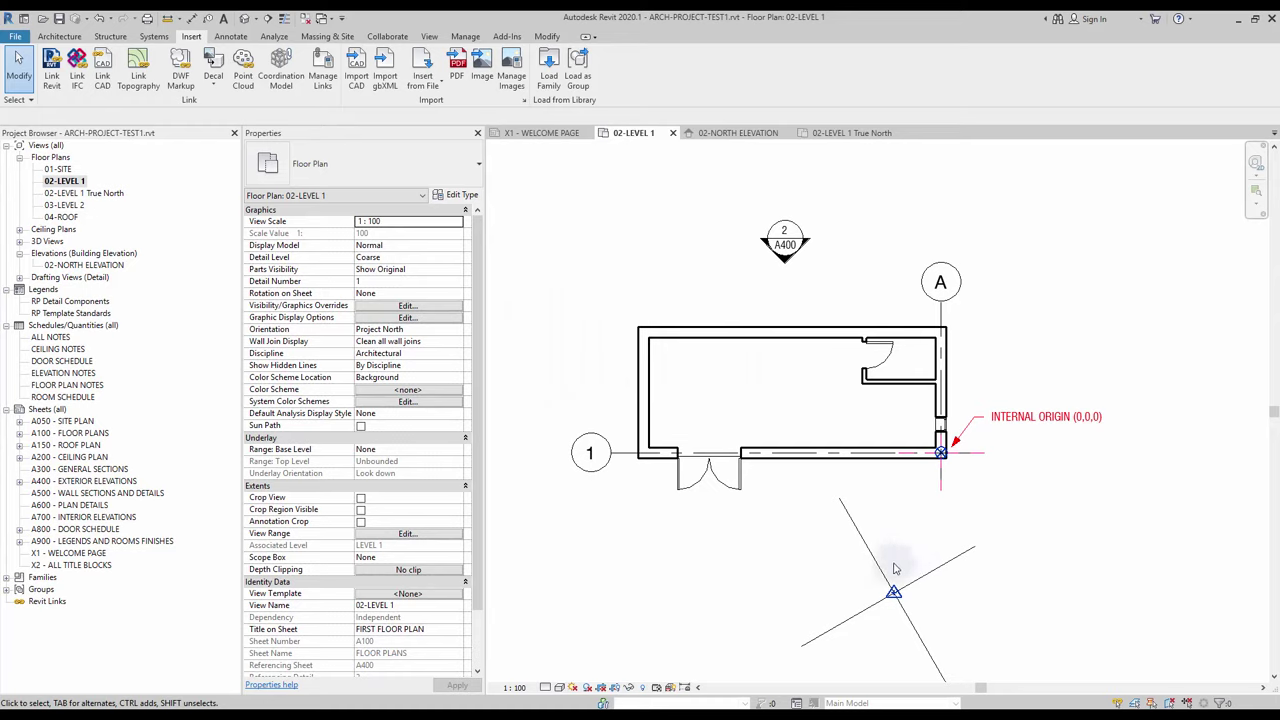
Step: Open the 02-LEVEL 1 True North plan and move the survey point to just below the double door
double_click(101, 195)
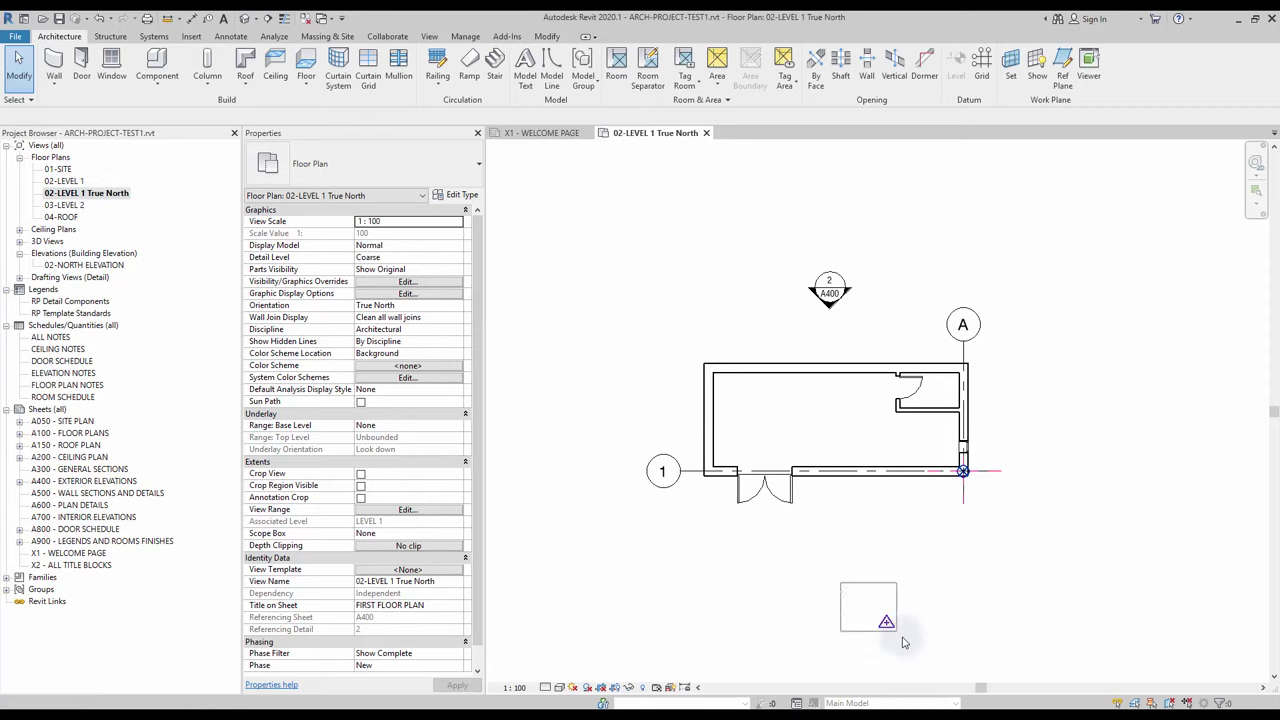
left_click(888, 616)
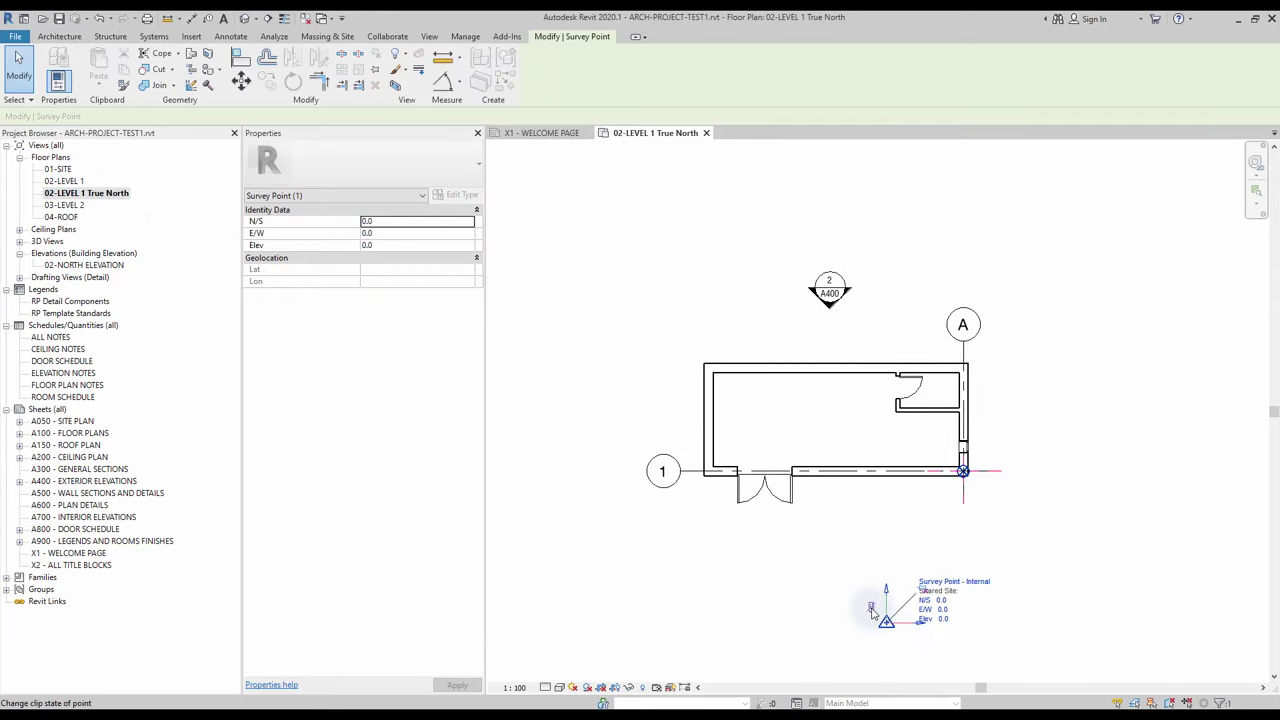
left_click_drag(885, 620, 772, 530)
key("Escape")
Step: Link BILT-COORD-CAD-CROSS-1.dwg into the 02-LEVEL 1 True North plan with Auto - By Shared Coordinates positioning and dismiss the coordinate system notice
left_click(191, 36)
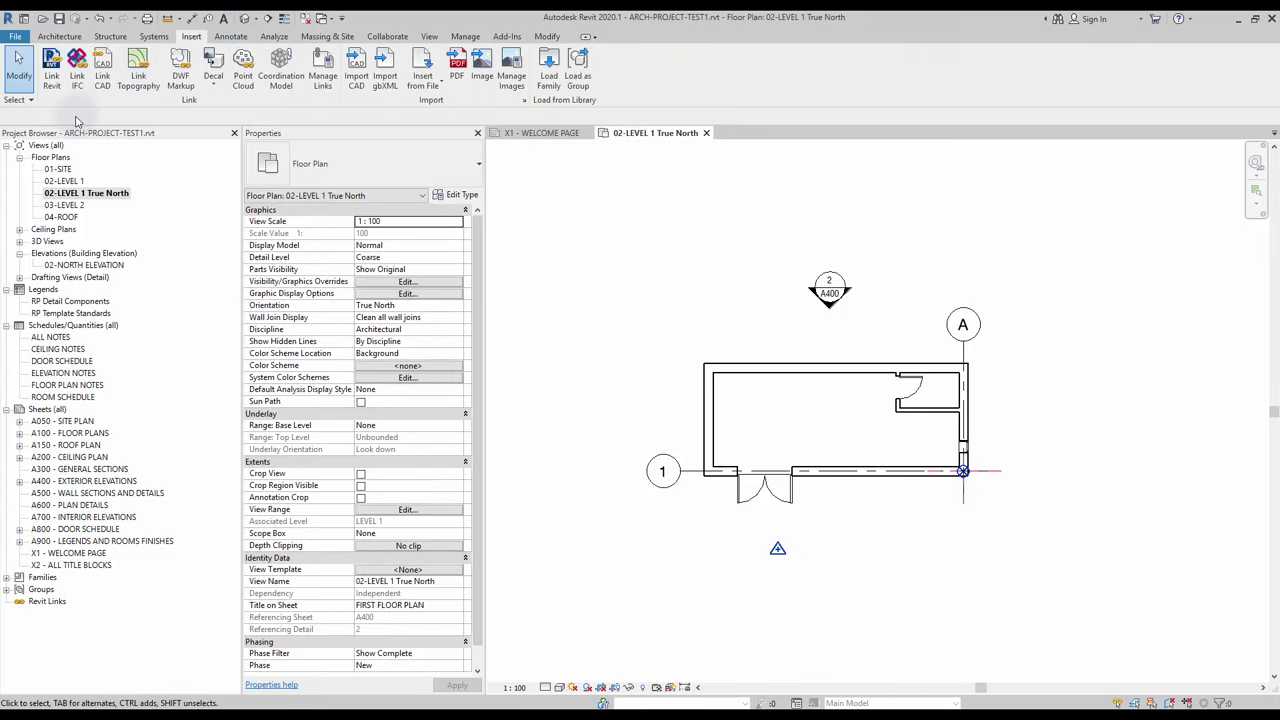
left_click(880, 261)
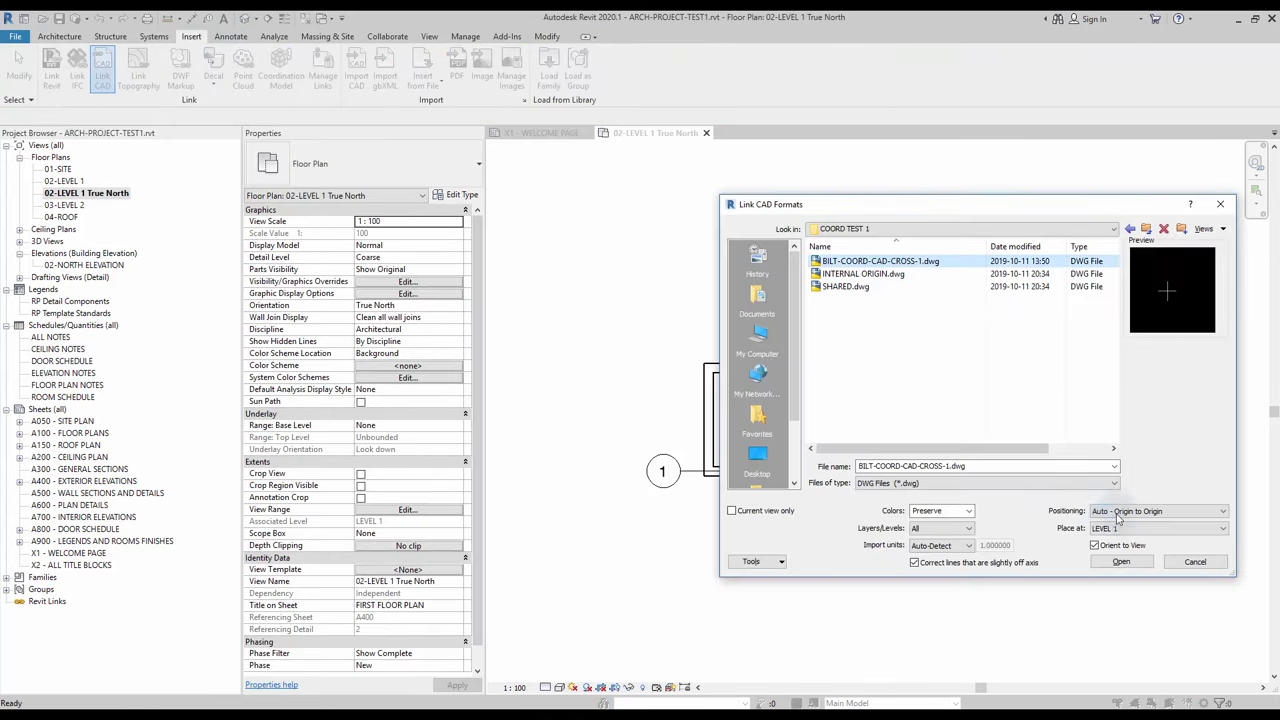
left_click(1158, 511)
left_click(1122, 547)
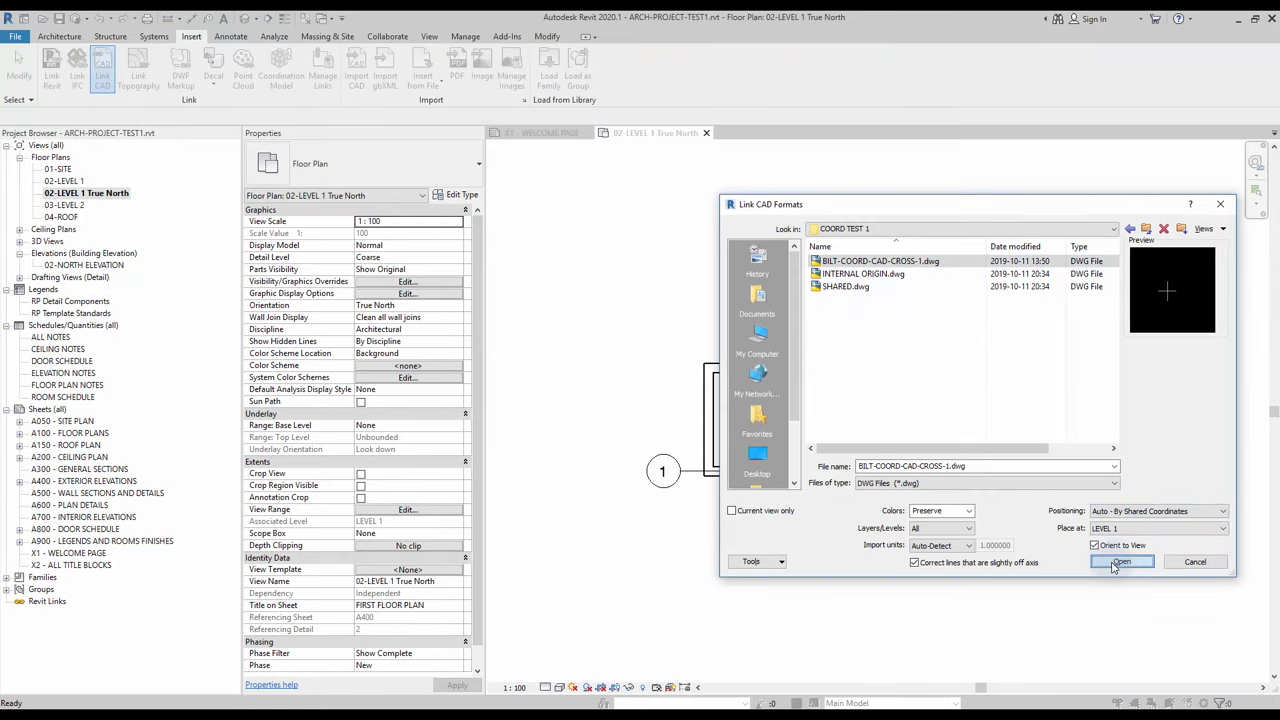
left_click(1121, 562)
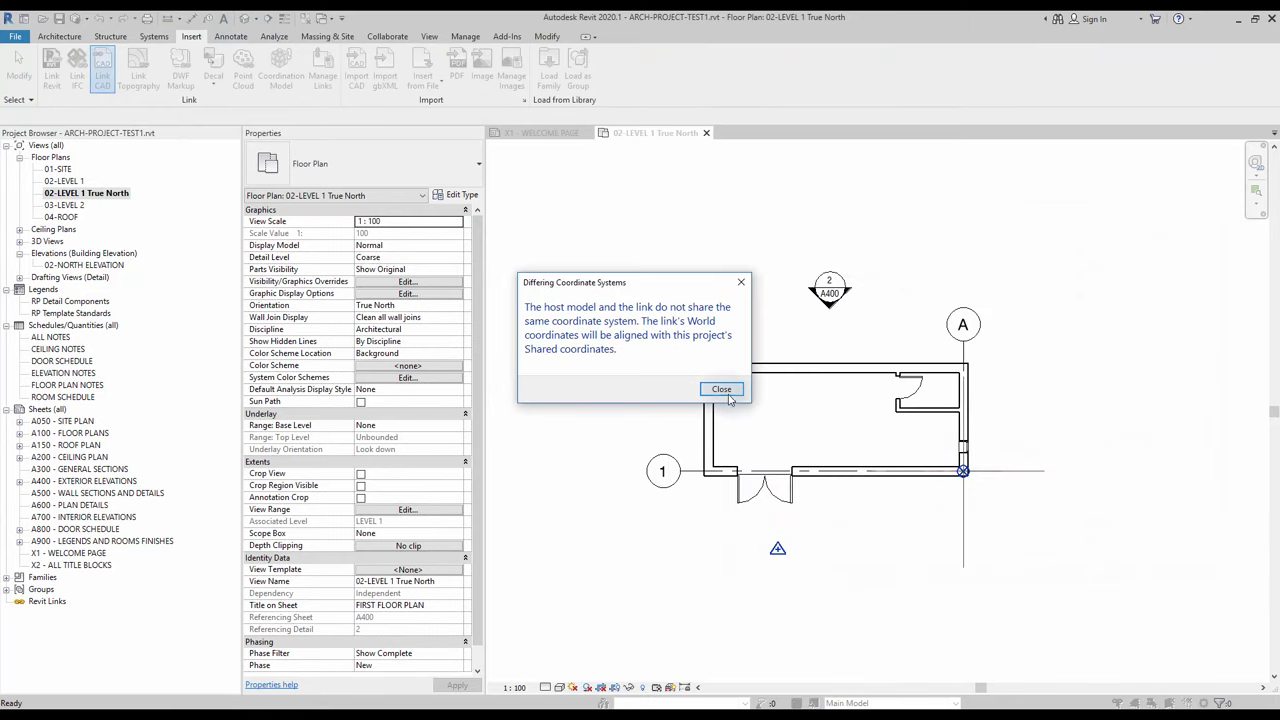
left_click(725, 393)
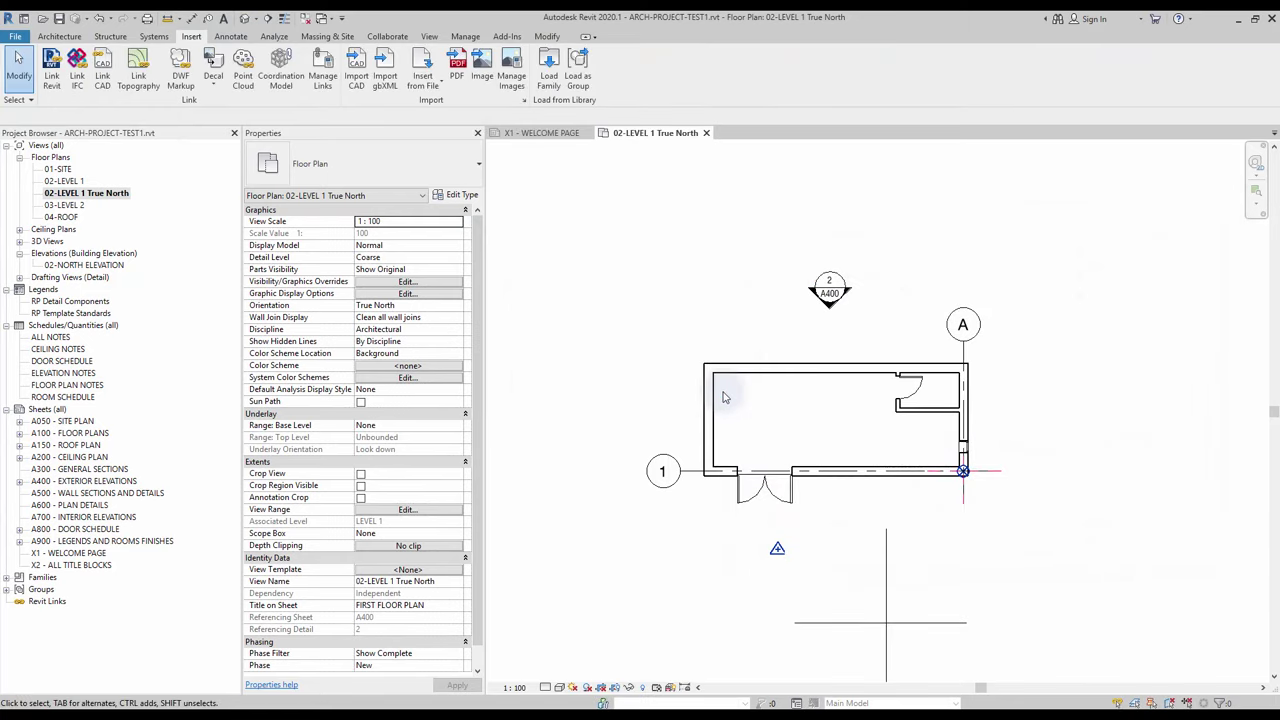
Step: Set the survey point's E/W and N/S coordinates to 0 in the 02-LEVEL 1 True North plan
middle_click_drag(995, 548, 905, 440)
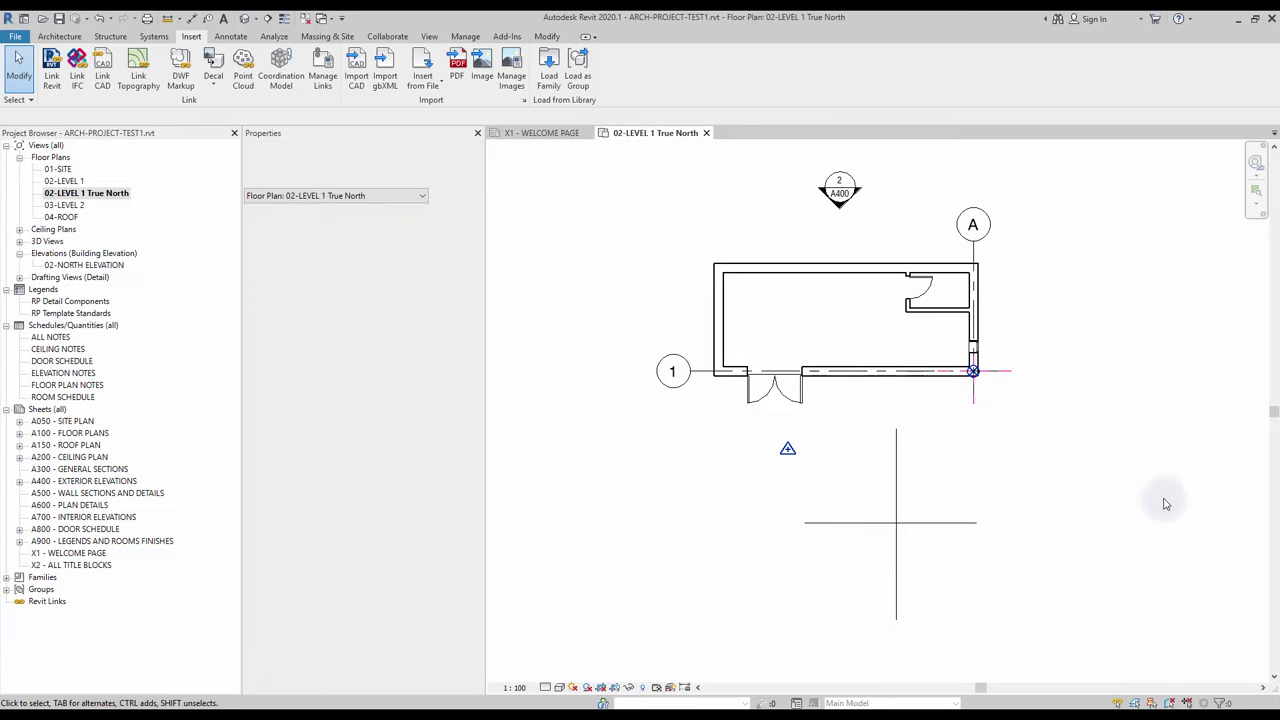
left_click(788, 447)
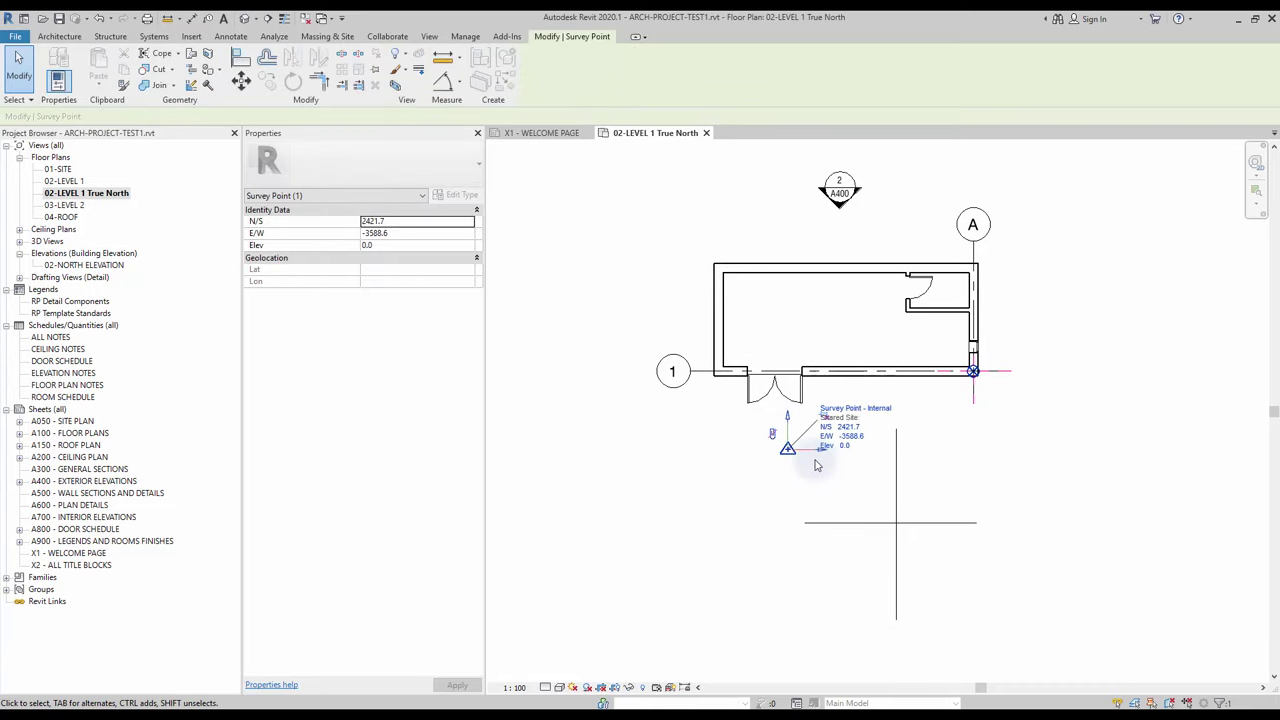
left_click(856, 440)
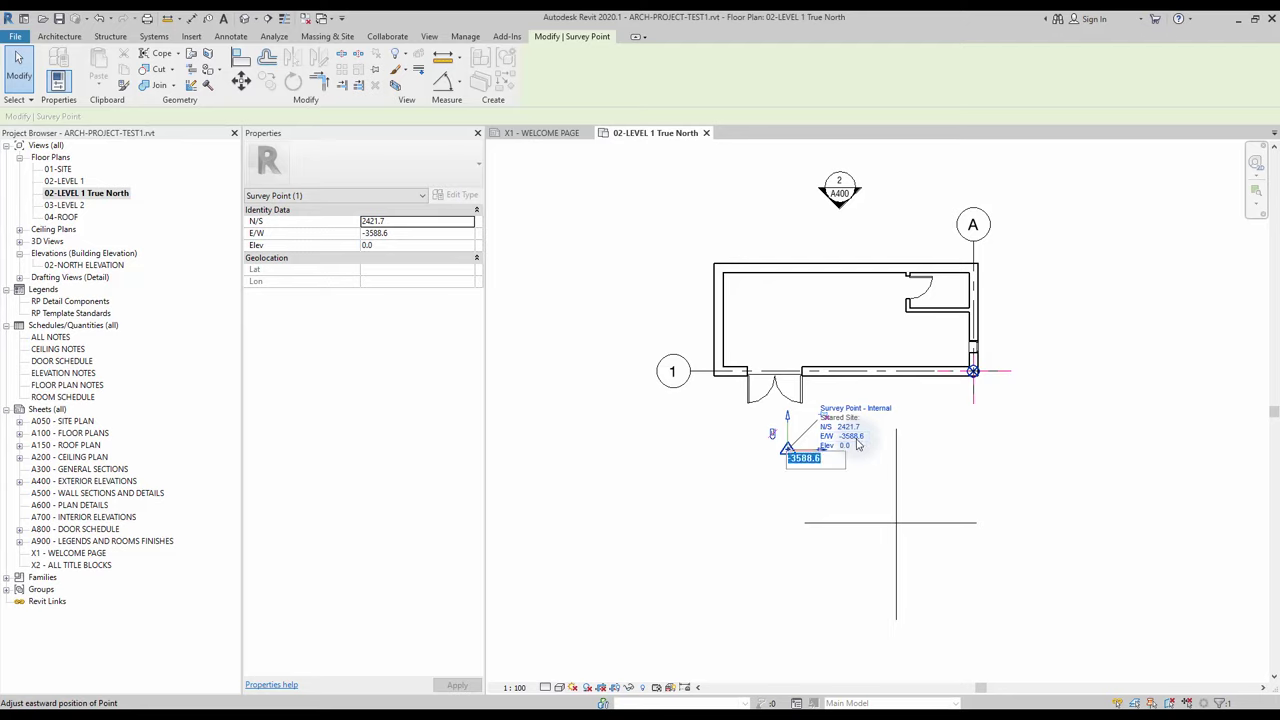
type("0")
key("Return")
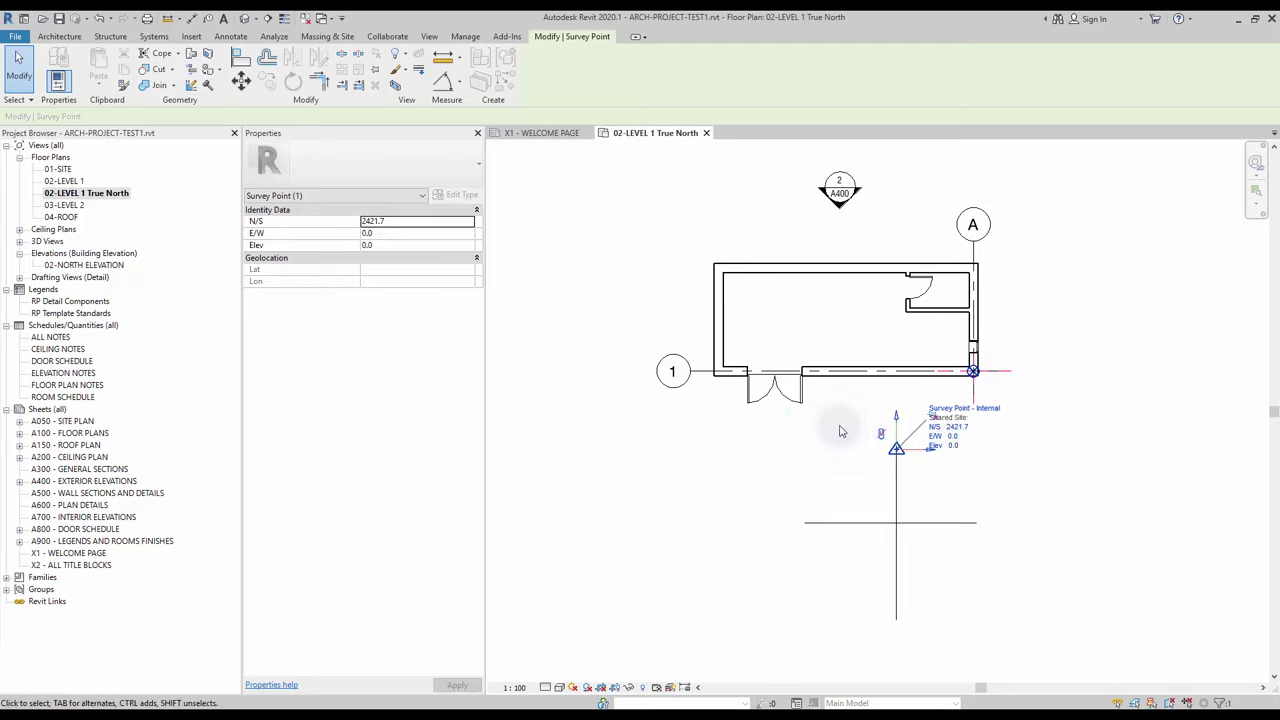
left_click(956, 428)
type("0")
key("Return")
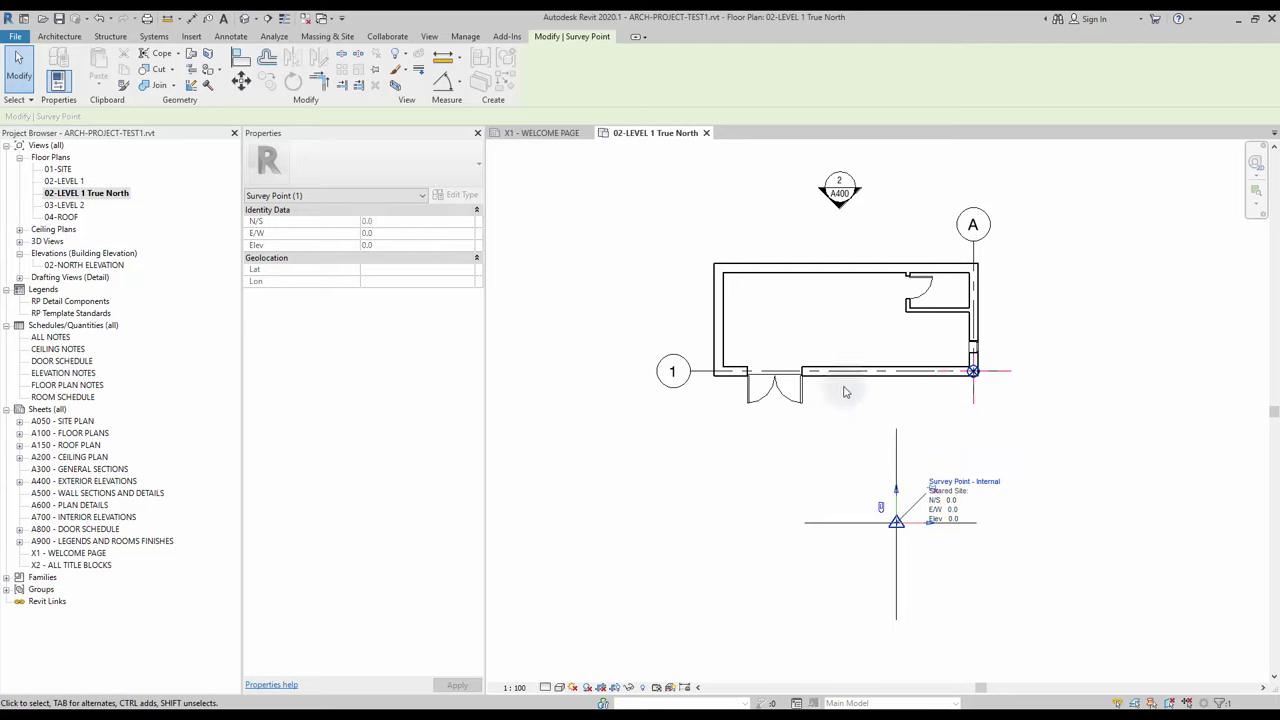
left_click(1123, 403)
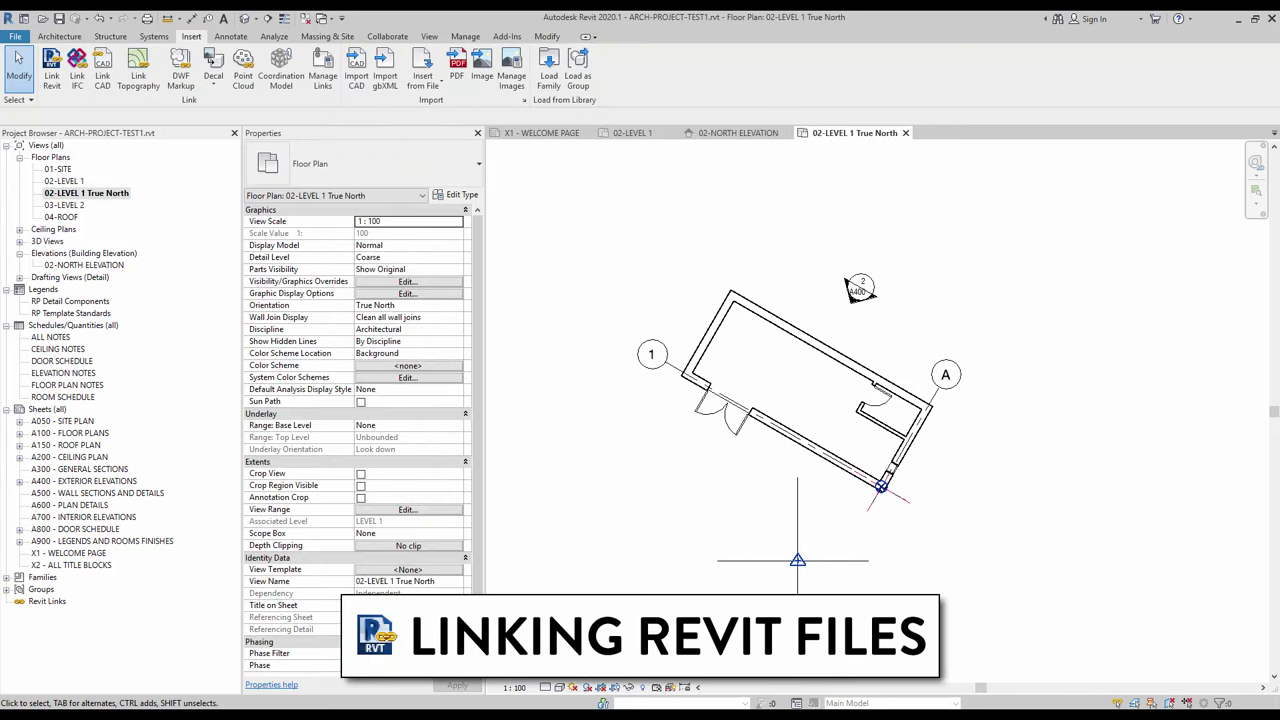
Step: Link STR-PROJECT-TEST1.rvt into the 02-LEVEL 1 plan with Auto - Origin to Origin positioning
left_click(632, 132)
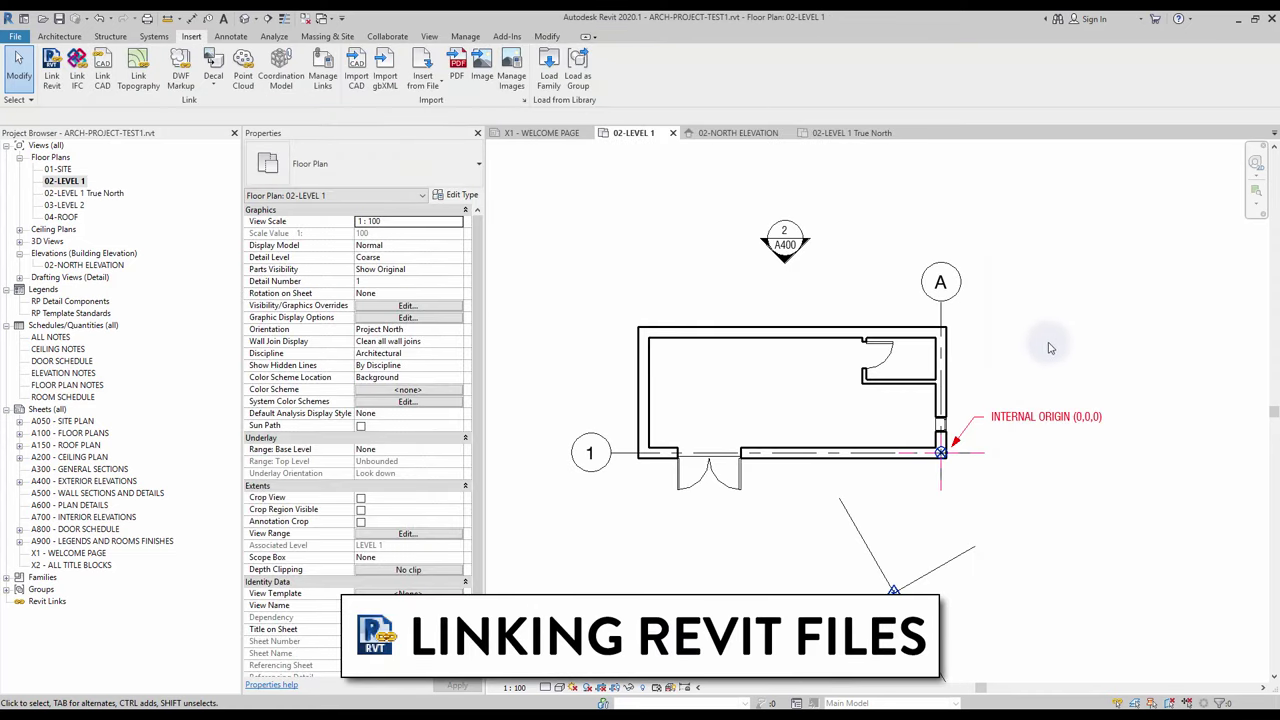
left_click(55, 77)
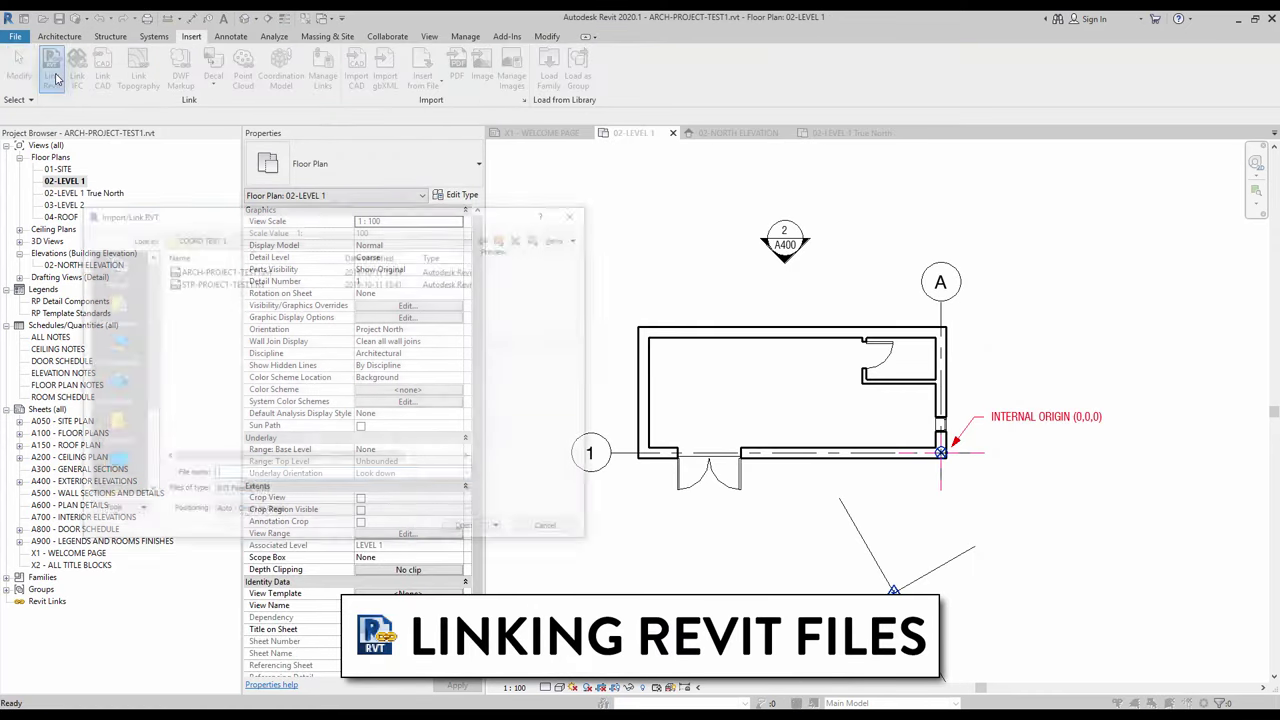
left_click(215, 282)
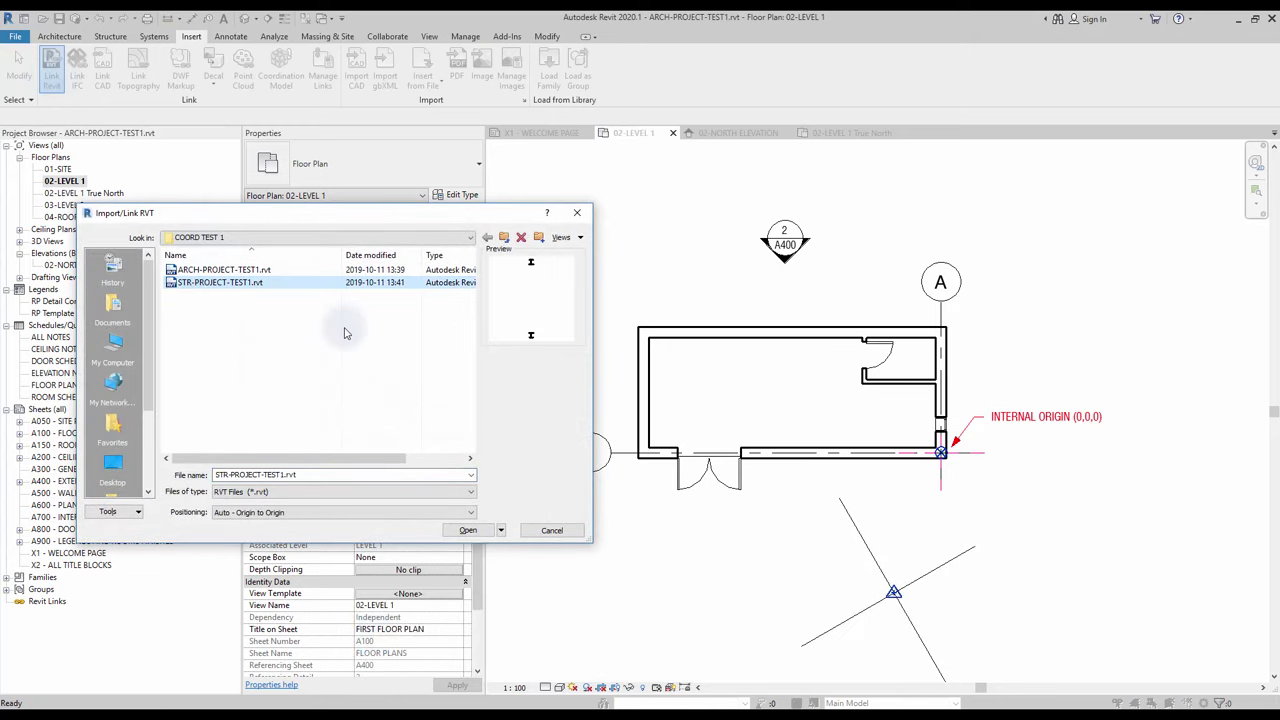
left_click(292, 512)
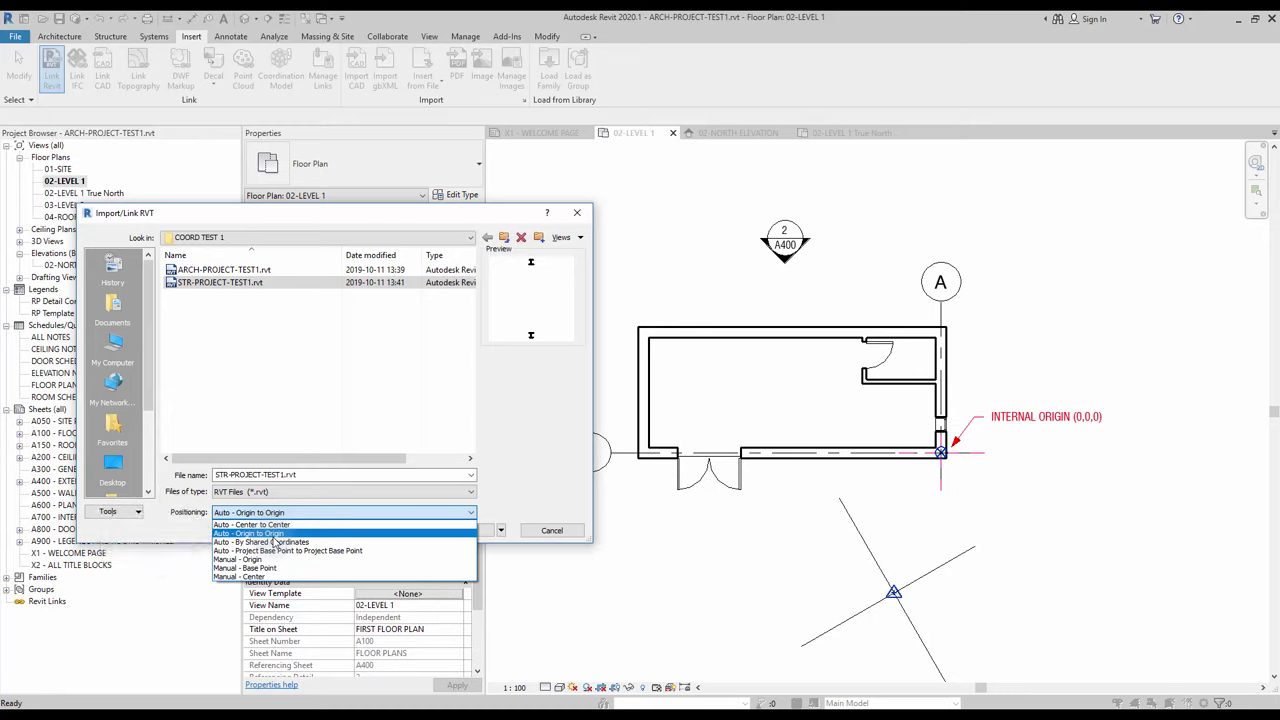
left_click(256, 534)
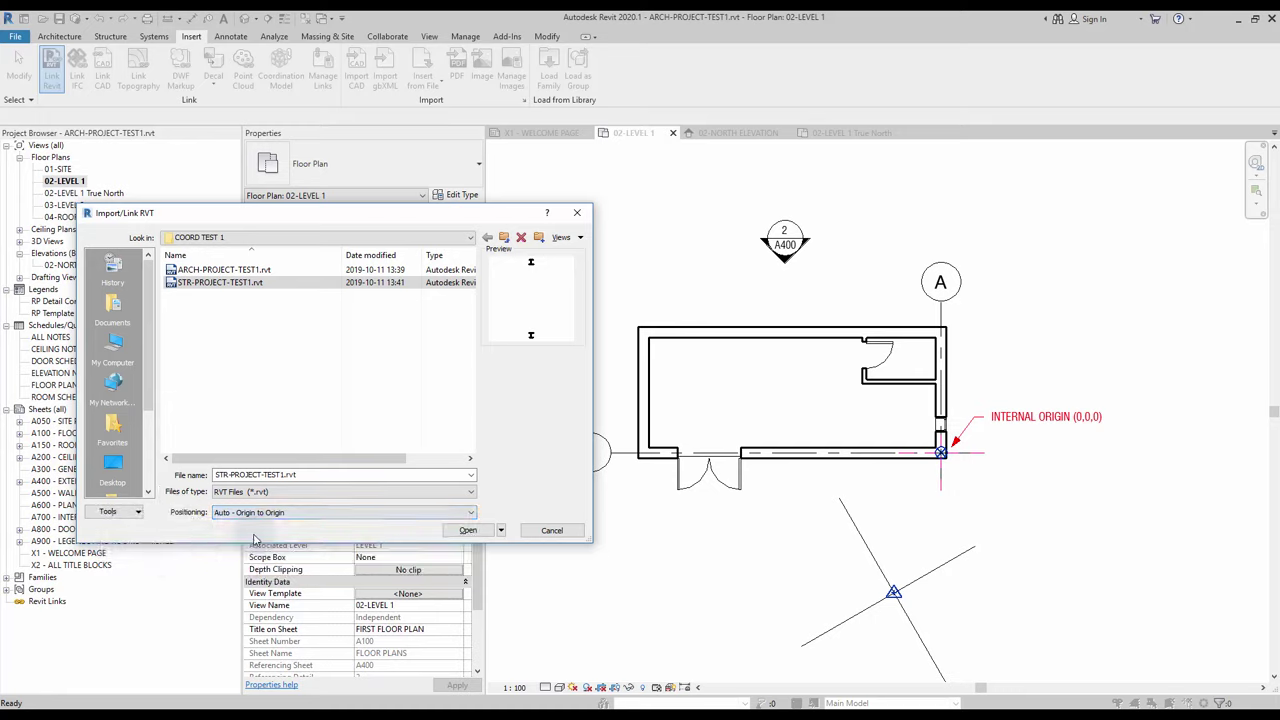
left_click(466, 530)
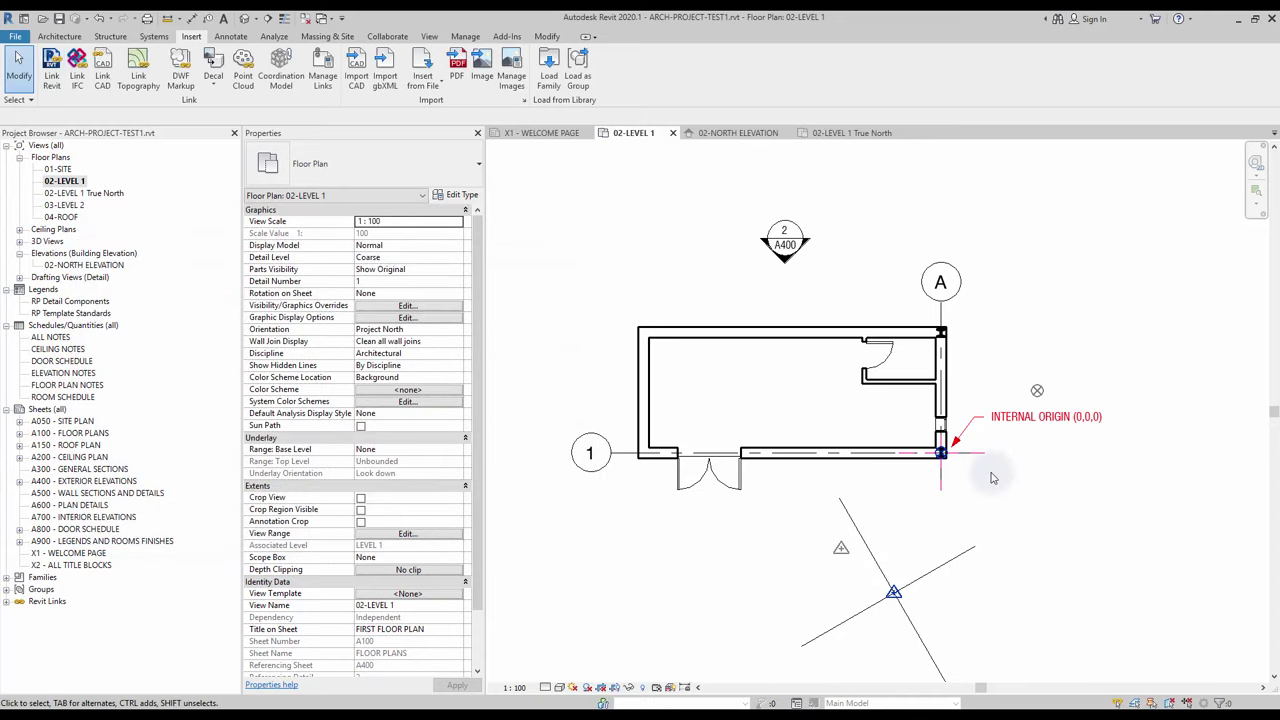
Step: Inspect the project base point and survey point of the linked STR-PROJECT-TEST1.rvt model in the 02-LEVEL 1 plan
middle_click_drag(997, 497, 972, 410)
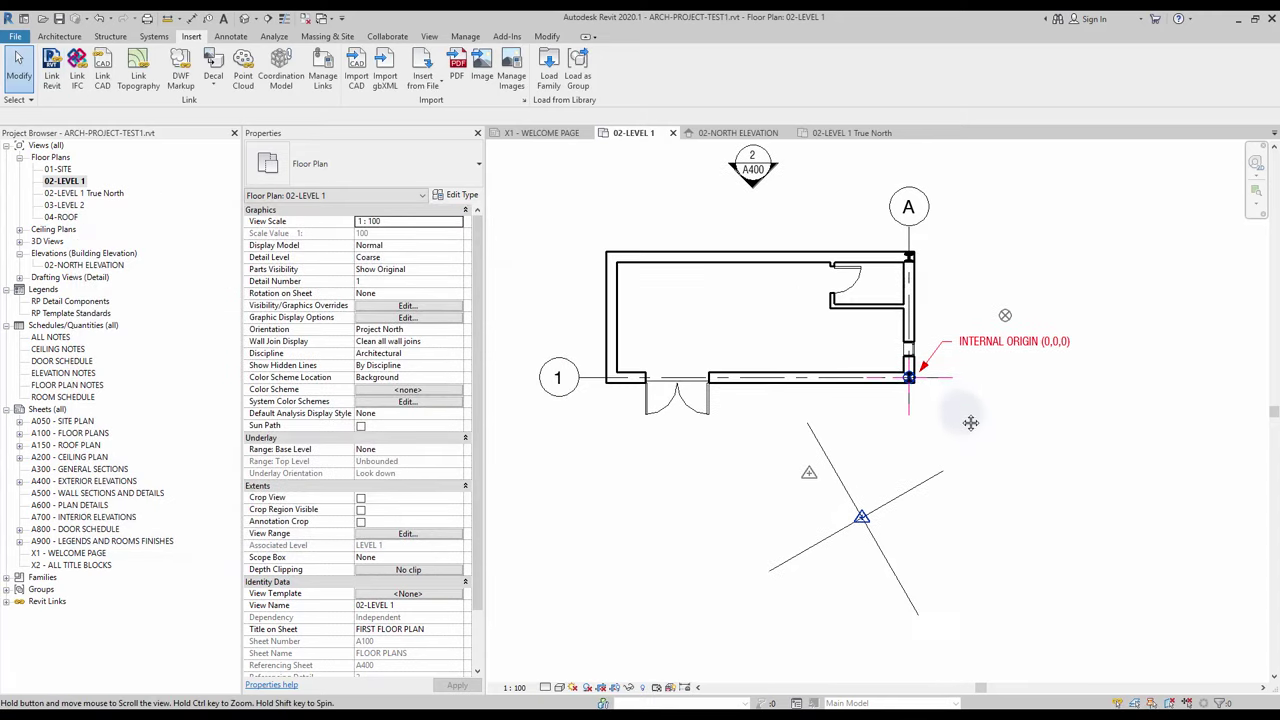
left_click(1006, 317)
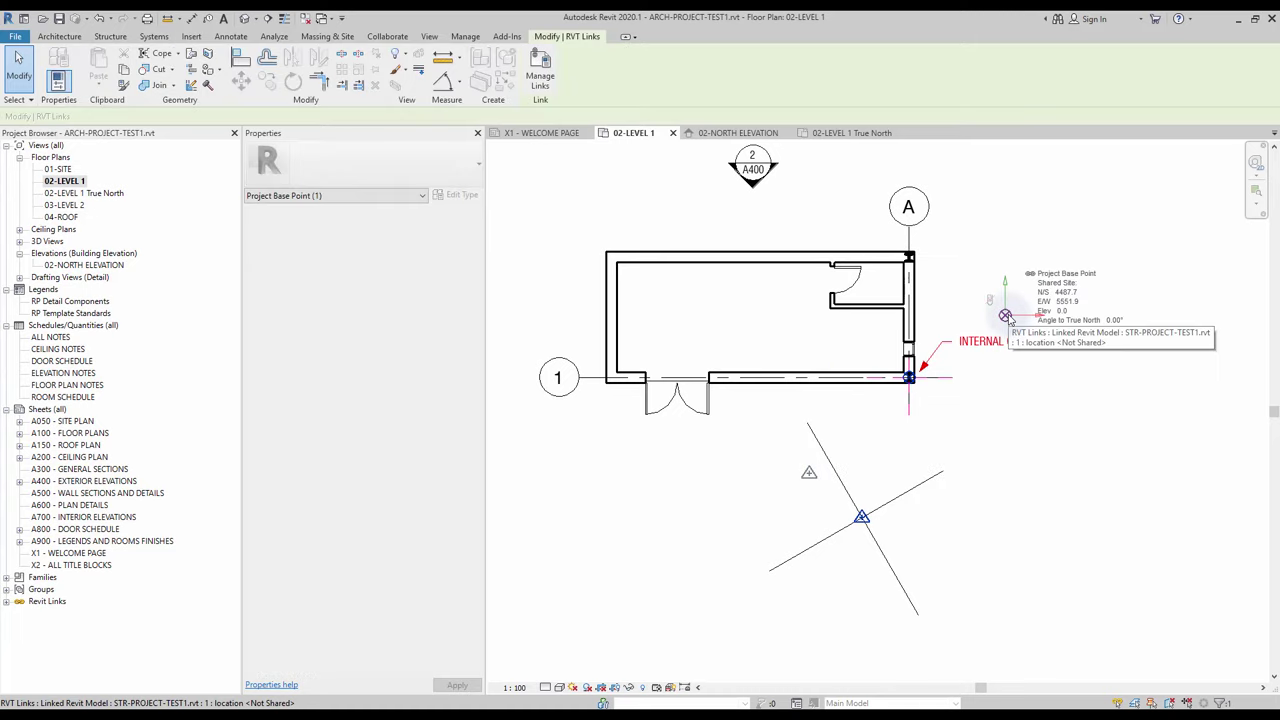
left_click(809, 472)
left_click(765, 483)
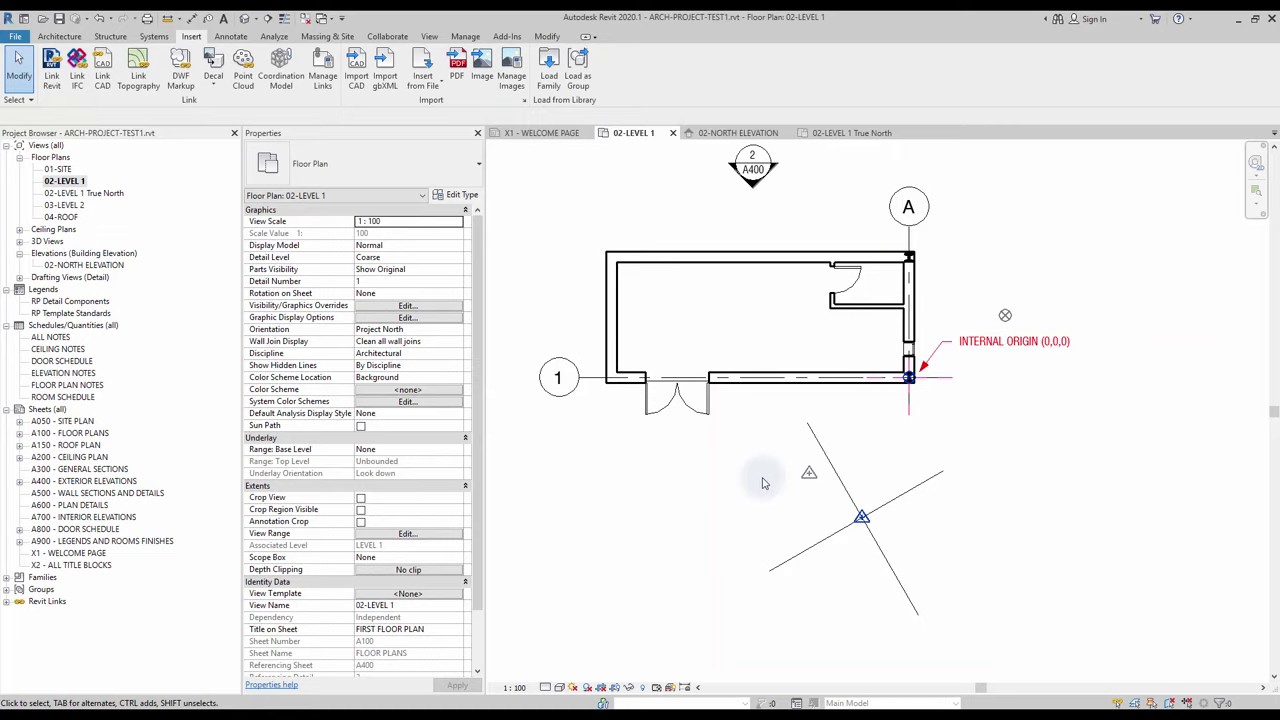